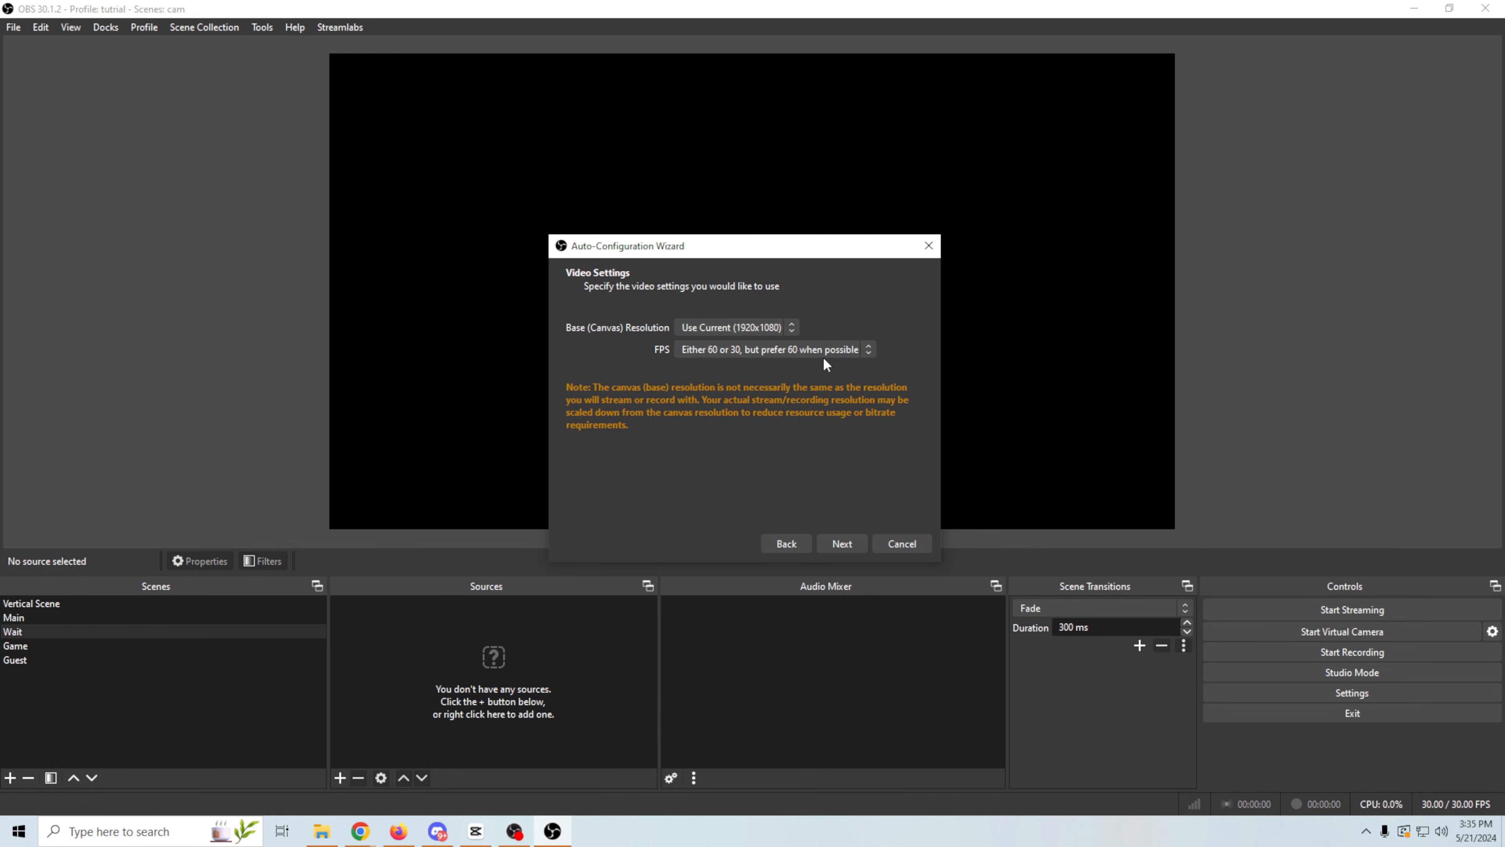
# - Choose YouTube - RTMPS as the streaming service in the configuration wizard and opt to use a stream key
pyautogui.click(842, 543)
pyautogui.click(732, 333)
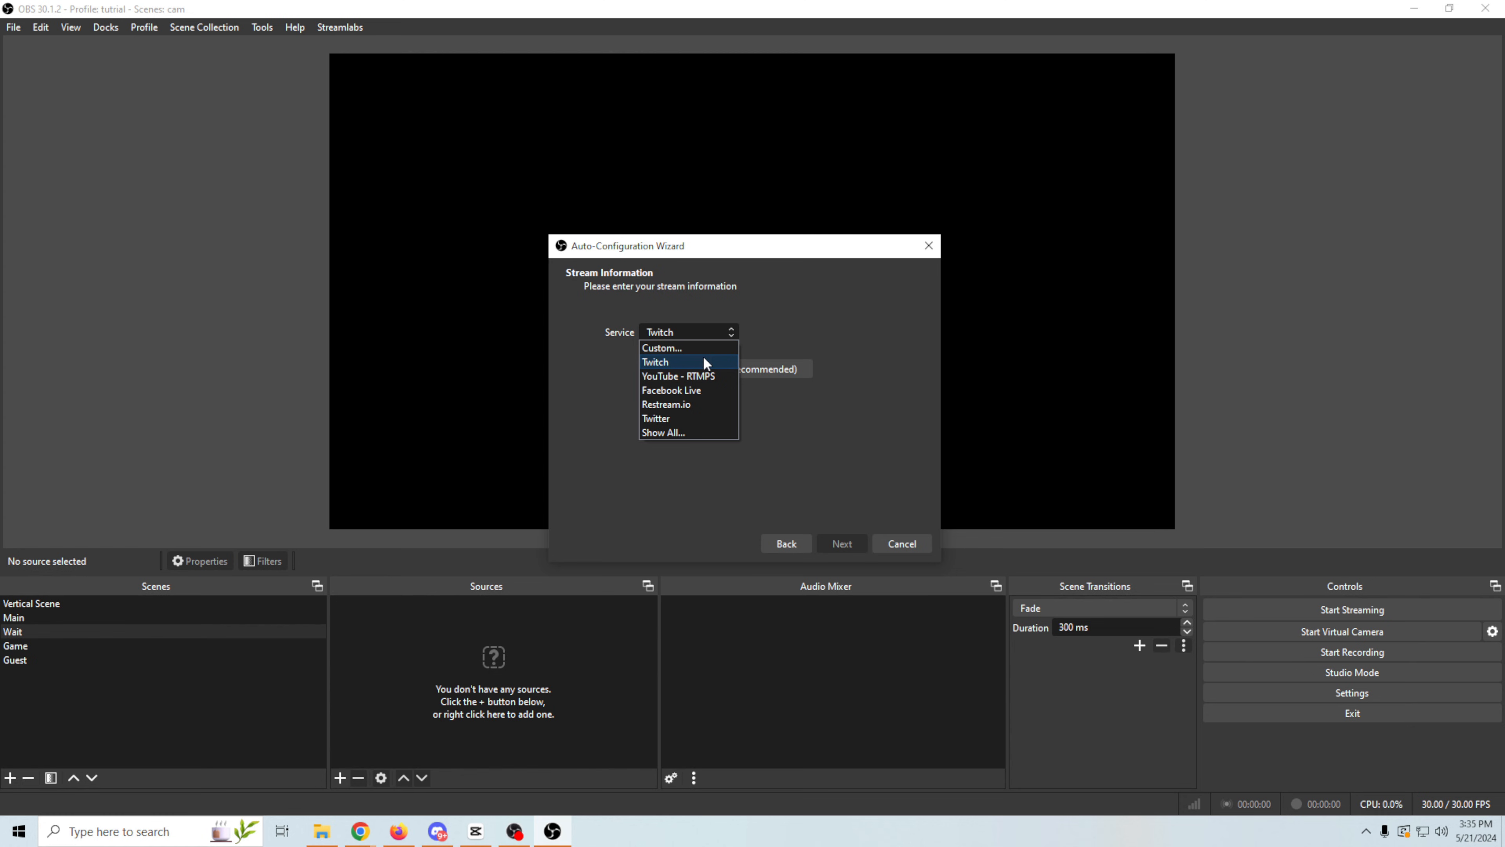
pyautogui.click(696, 375)
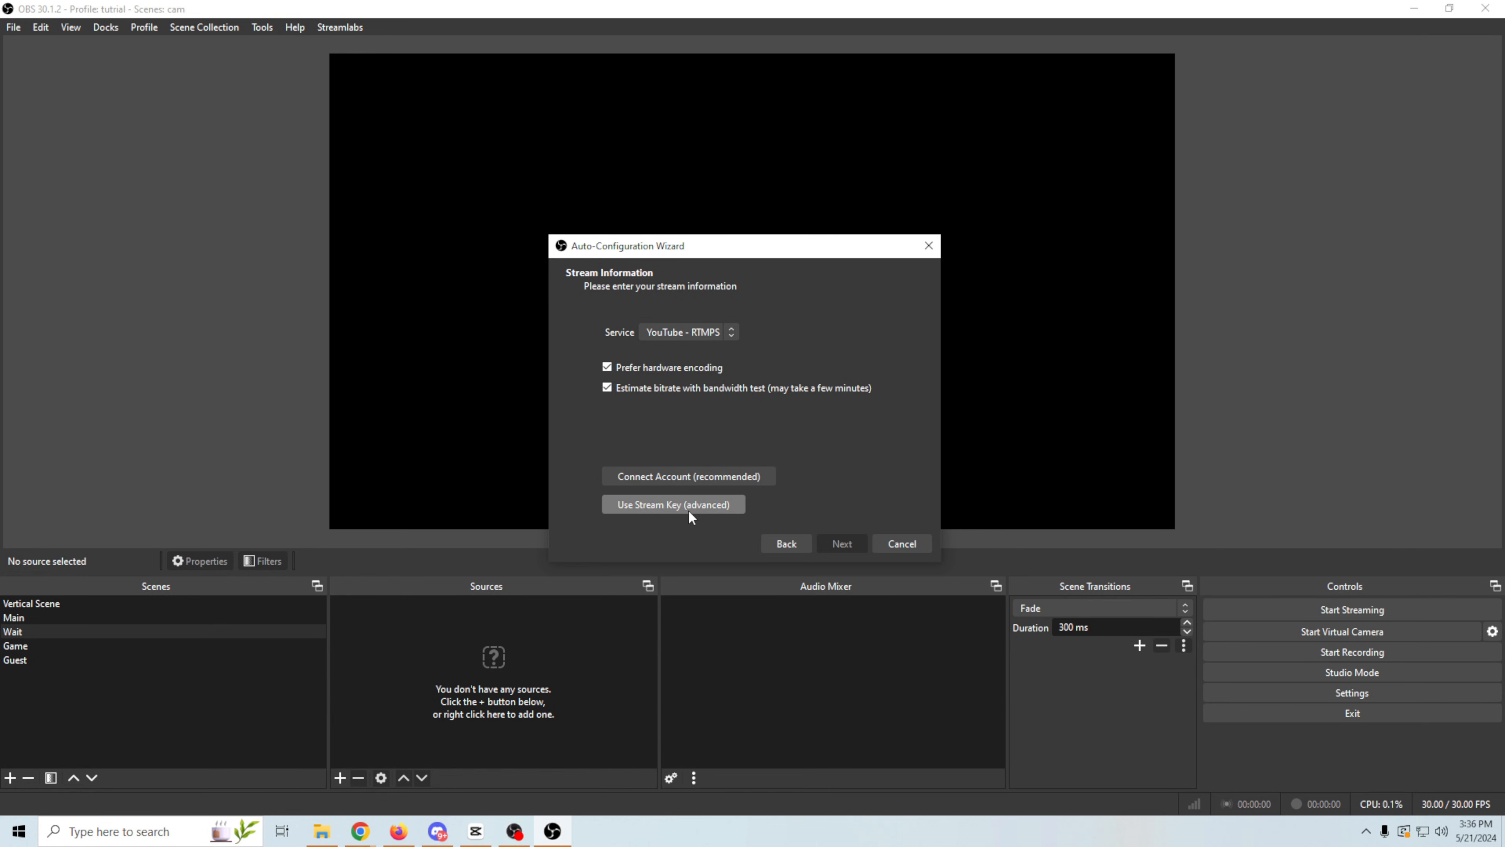
pyautogui.click(640, 503)
# - Copy the stream key from YouTube Studio into the wizard's Stream Key field and run the configuration test
pyautogui.click(856, 369)
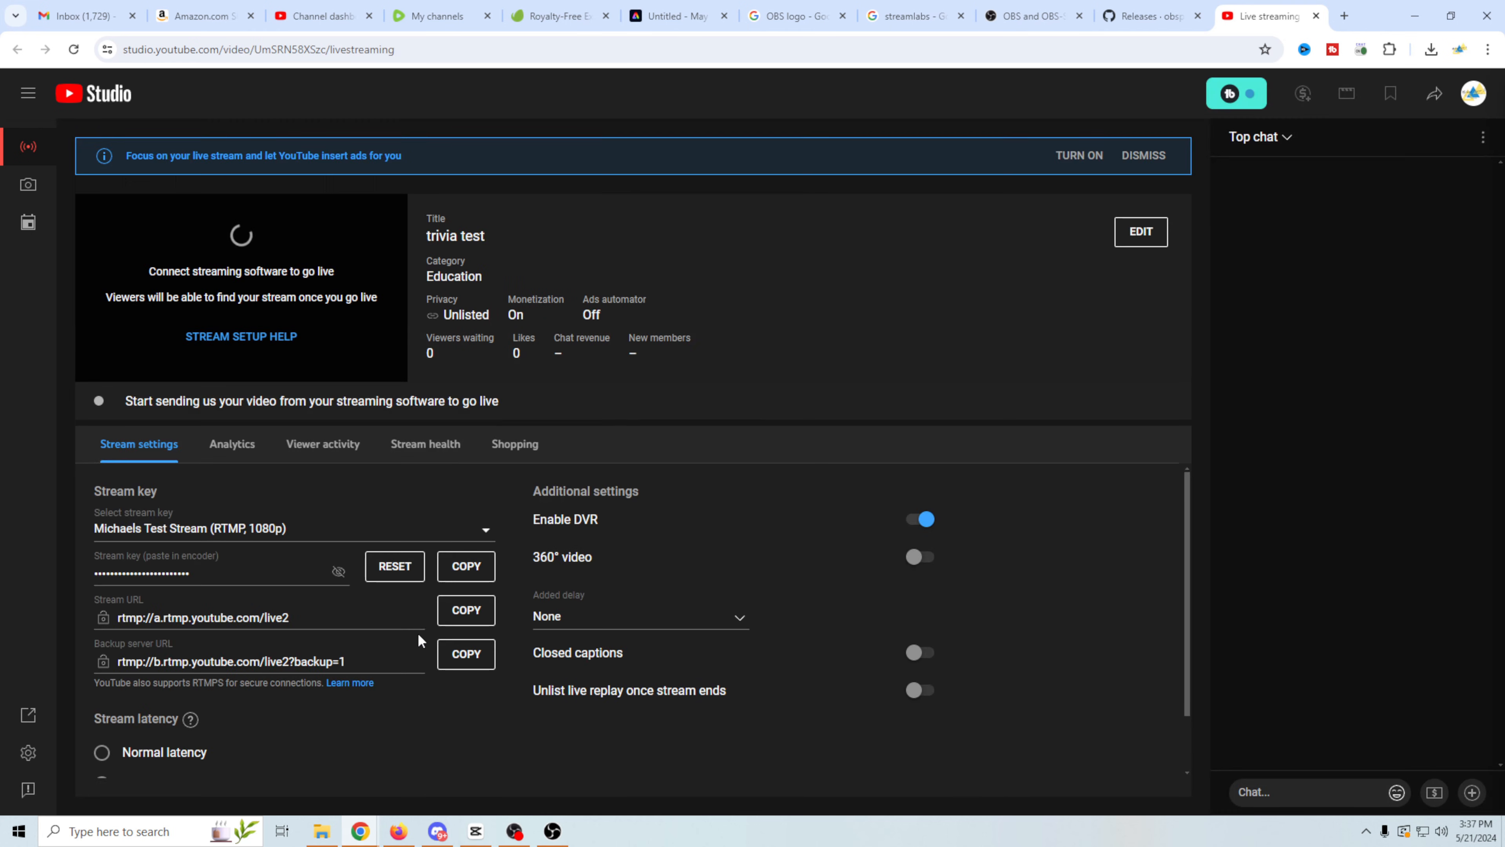
pyautogui.click(464, 567)
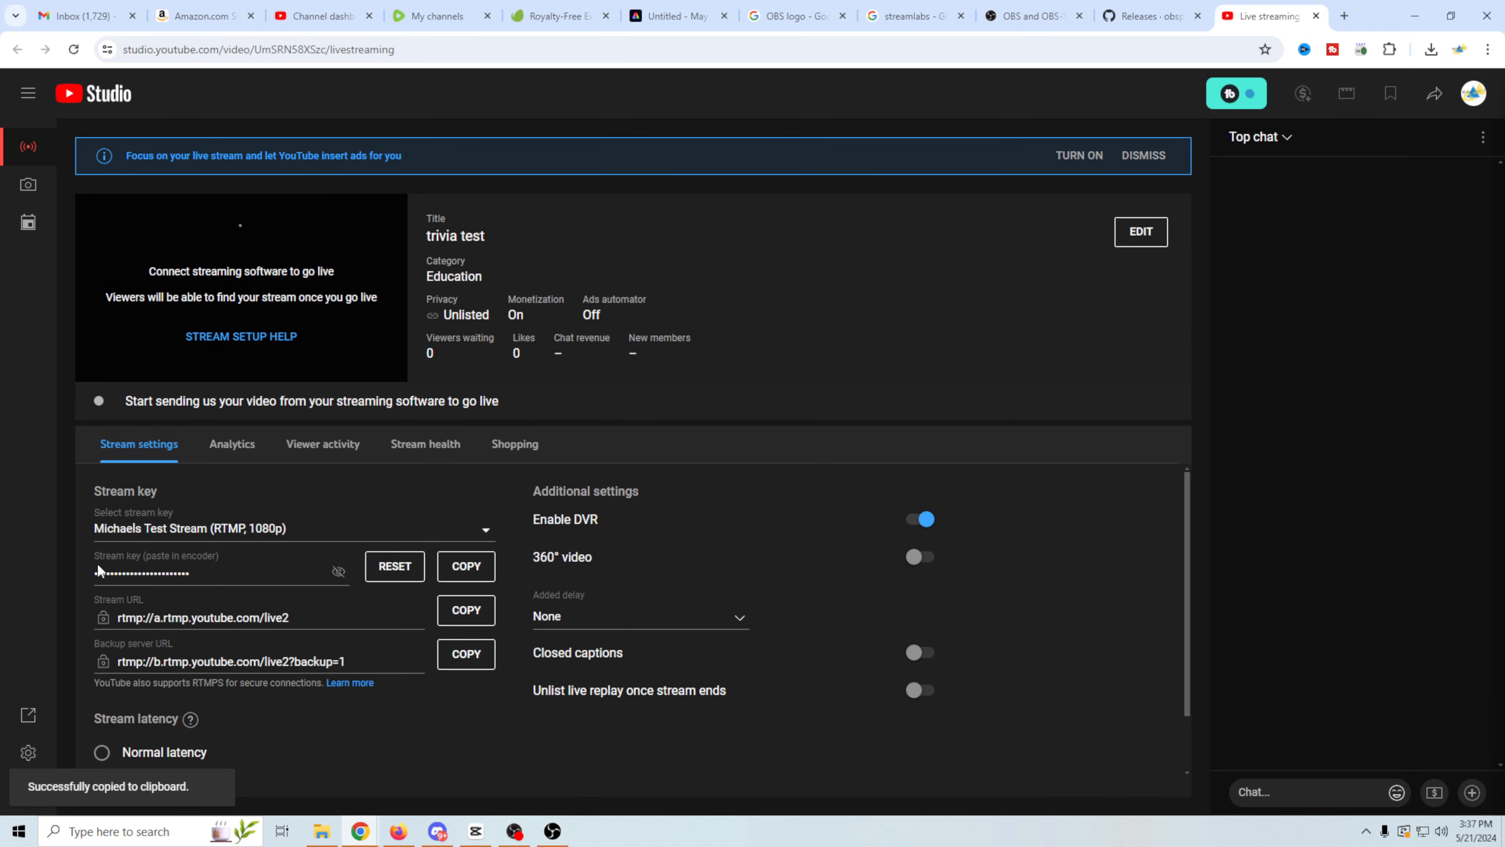
pyautogui.hotkey('alt', 'Tab')
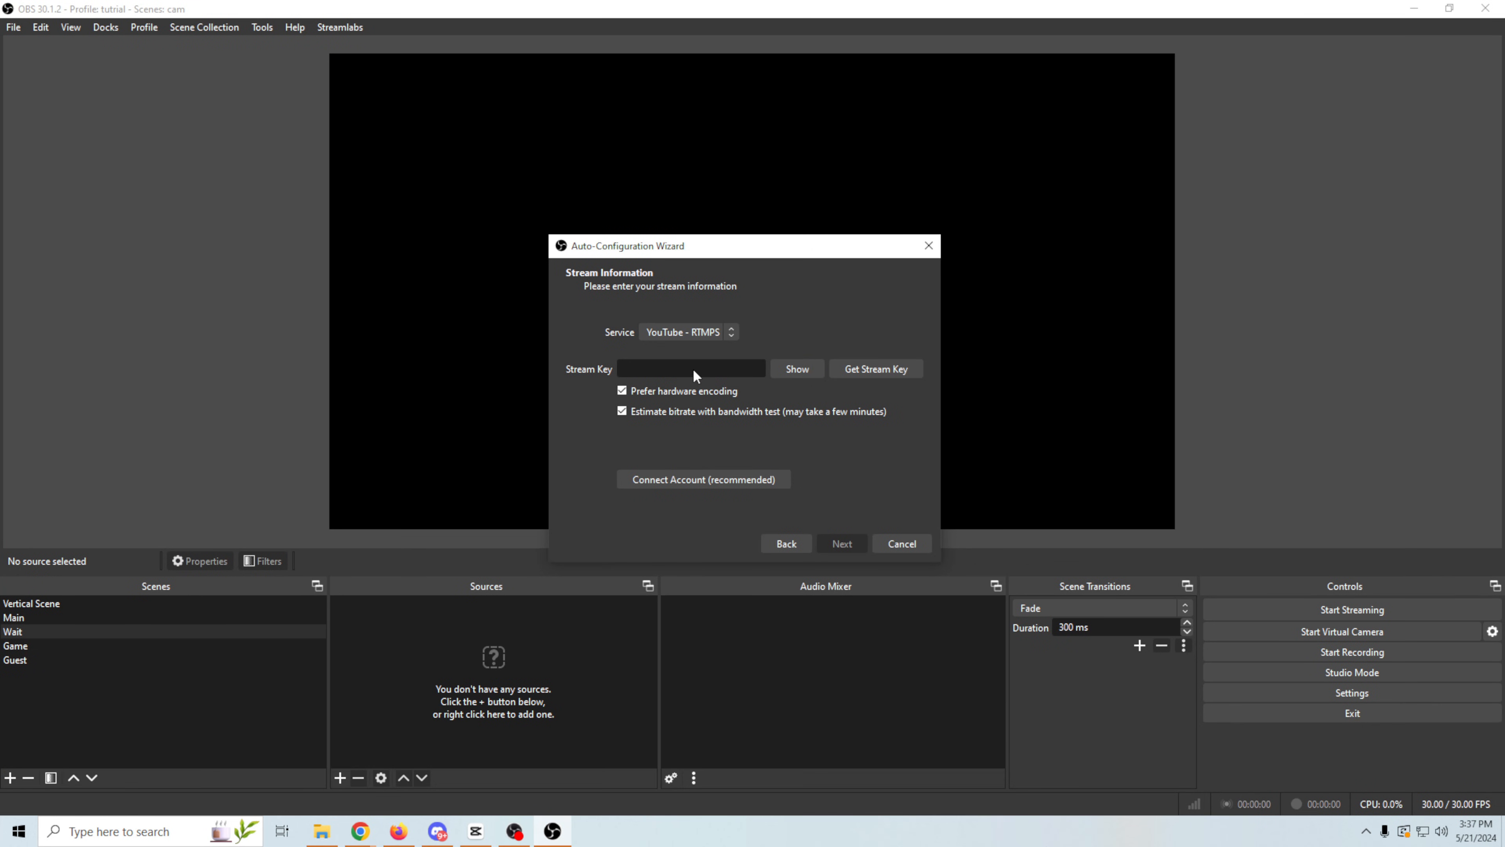
pyautogui.hotkey('ctrl', 'v')
pyautogui.click(827, 540)
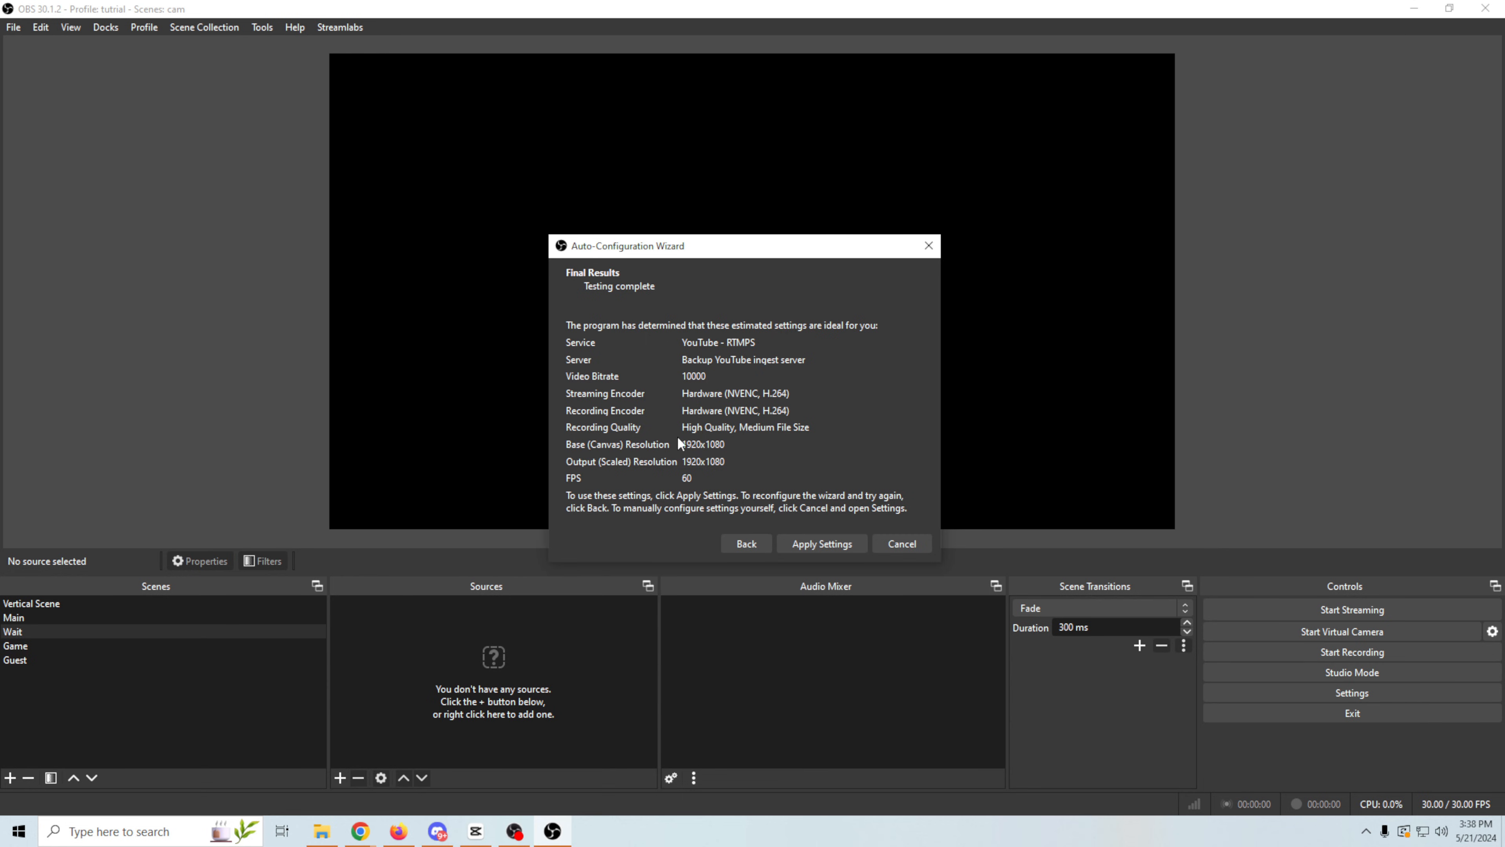
# - Apply the wizard's recommended settings and close the YouTube Live Control Panel
pyautogui.click(815, 544)
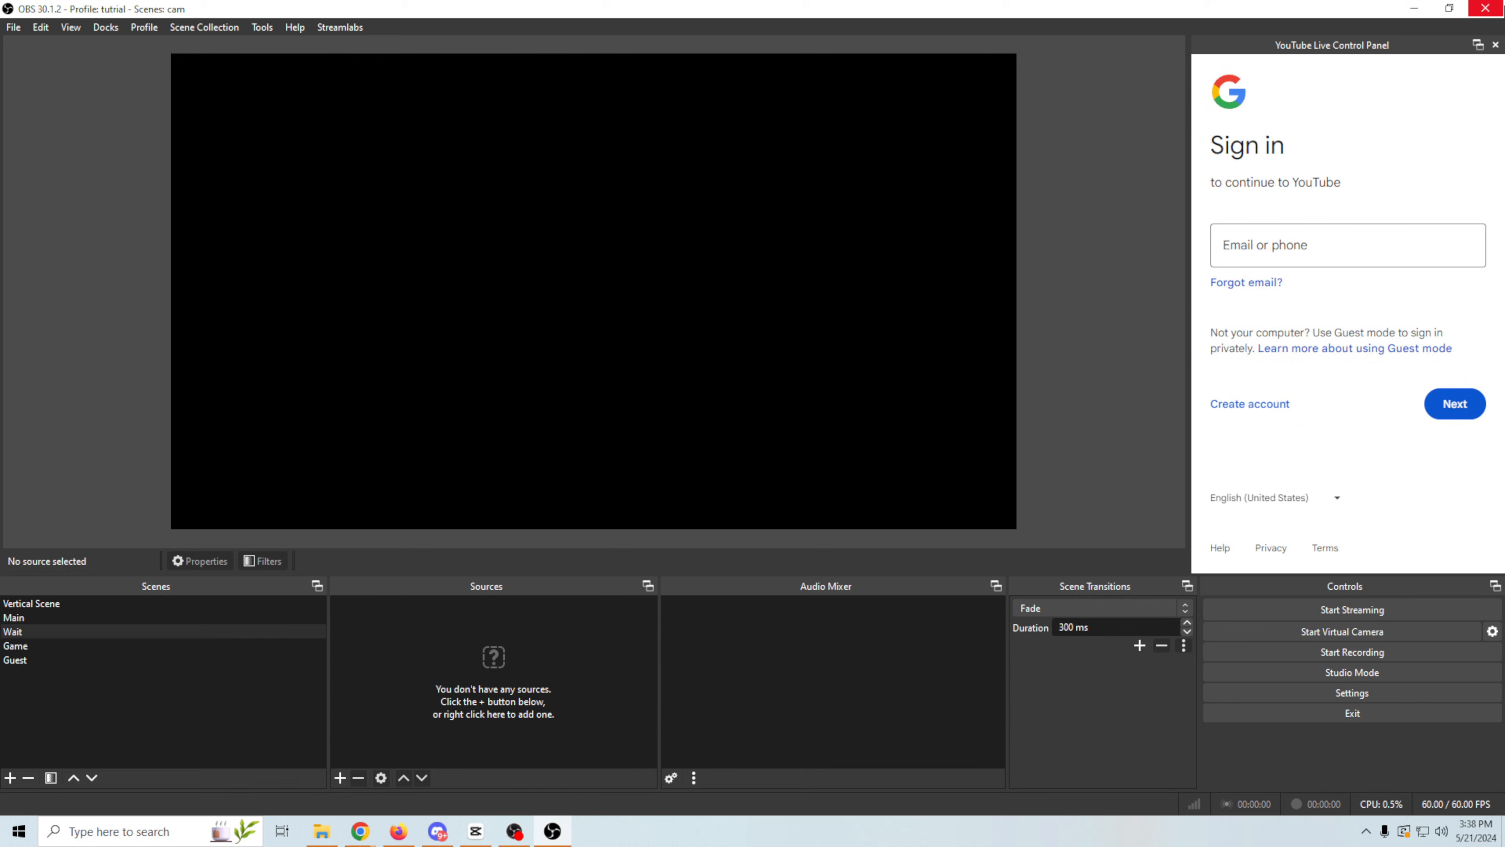
pyautogui.click(1495, 45)
# - Switch the output settings to Advanced mode and set the streaming video encoder to NVIDIA NVENC H.264
pyautogui.click(1316, 687)
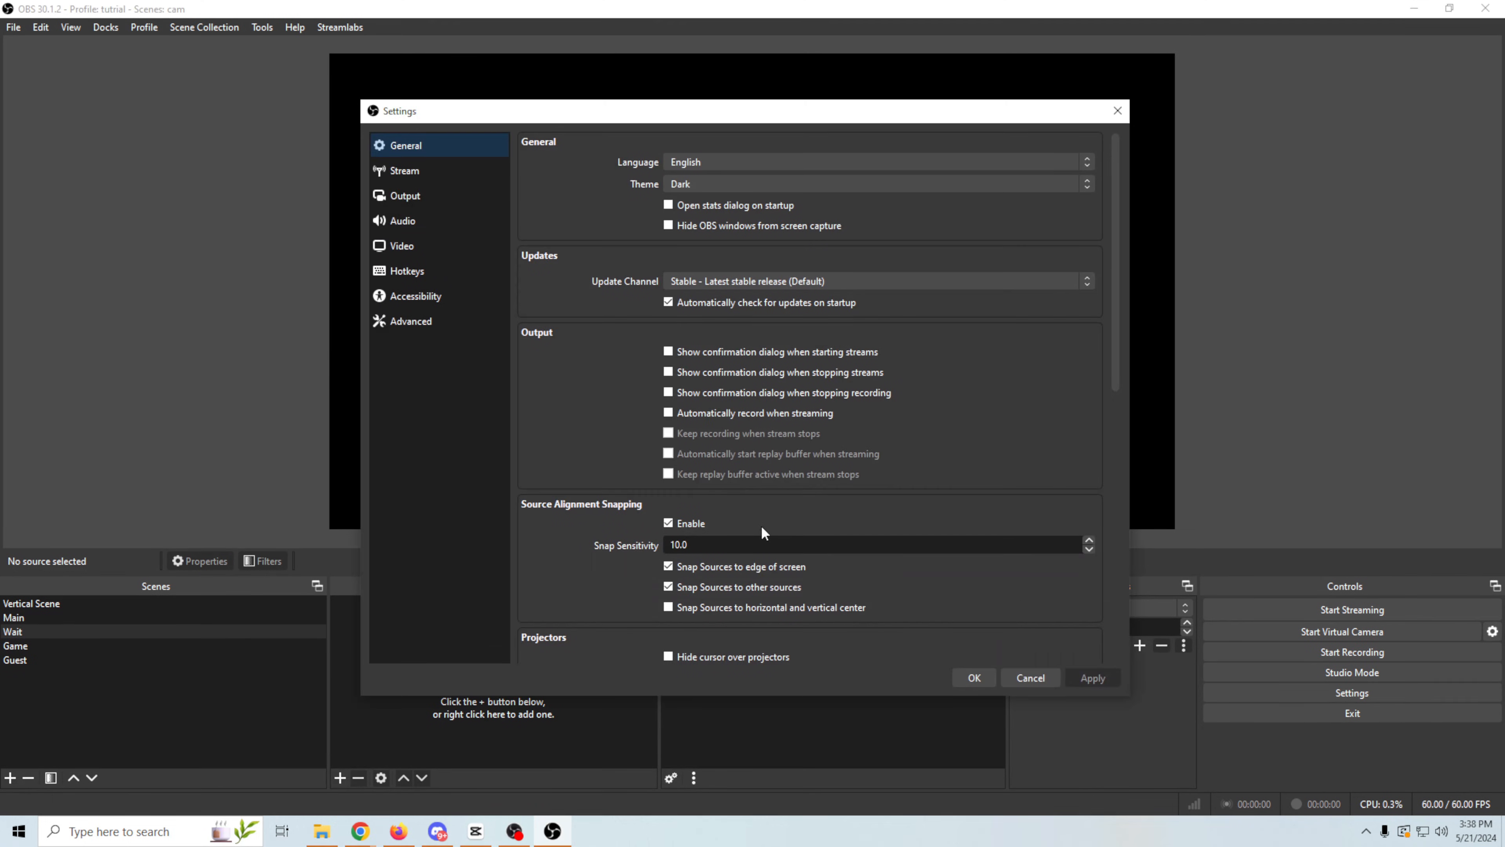
pyautogui.click(405, 198)
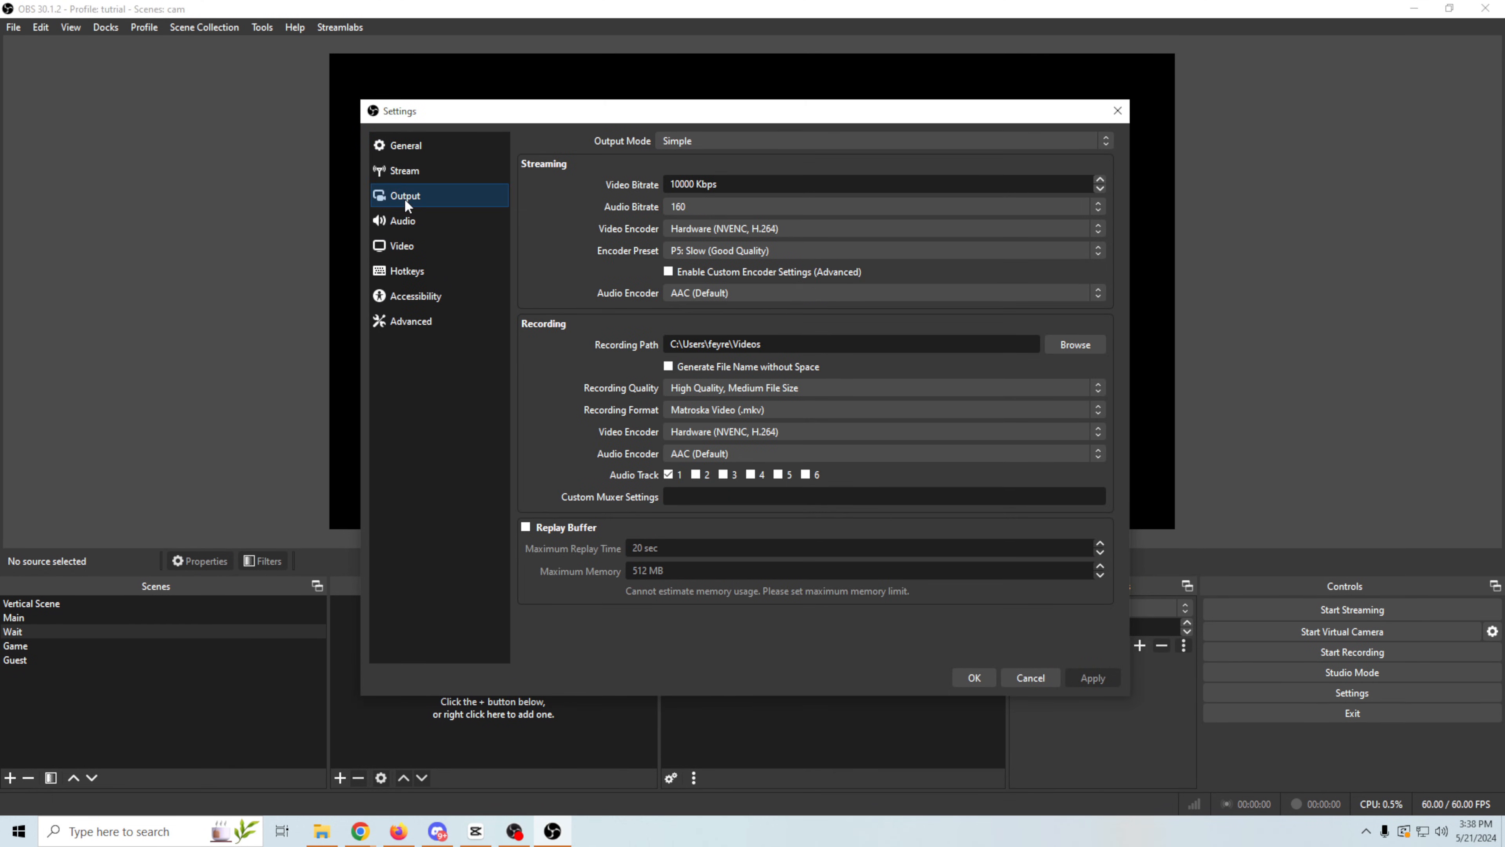
pyautogui.click(861, 142)
pyautogui.click(826, 170)
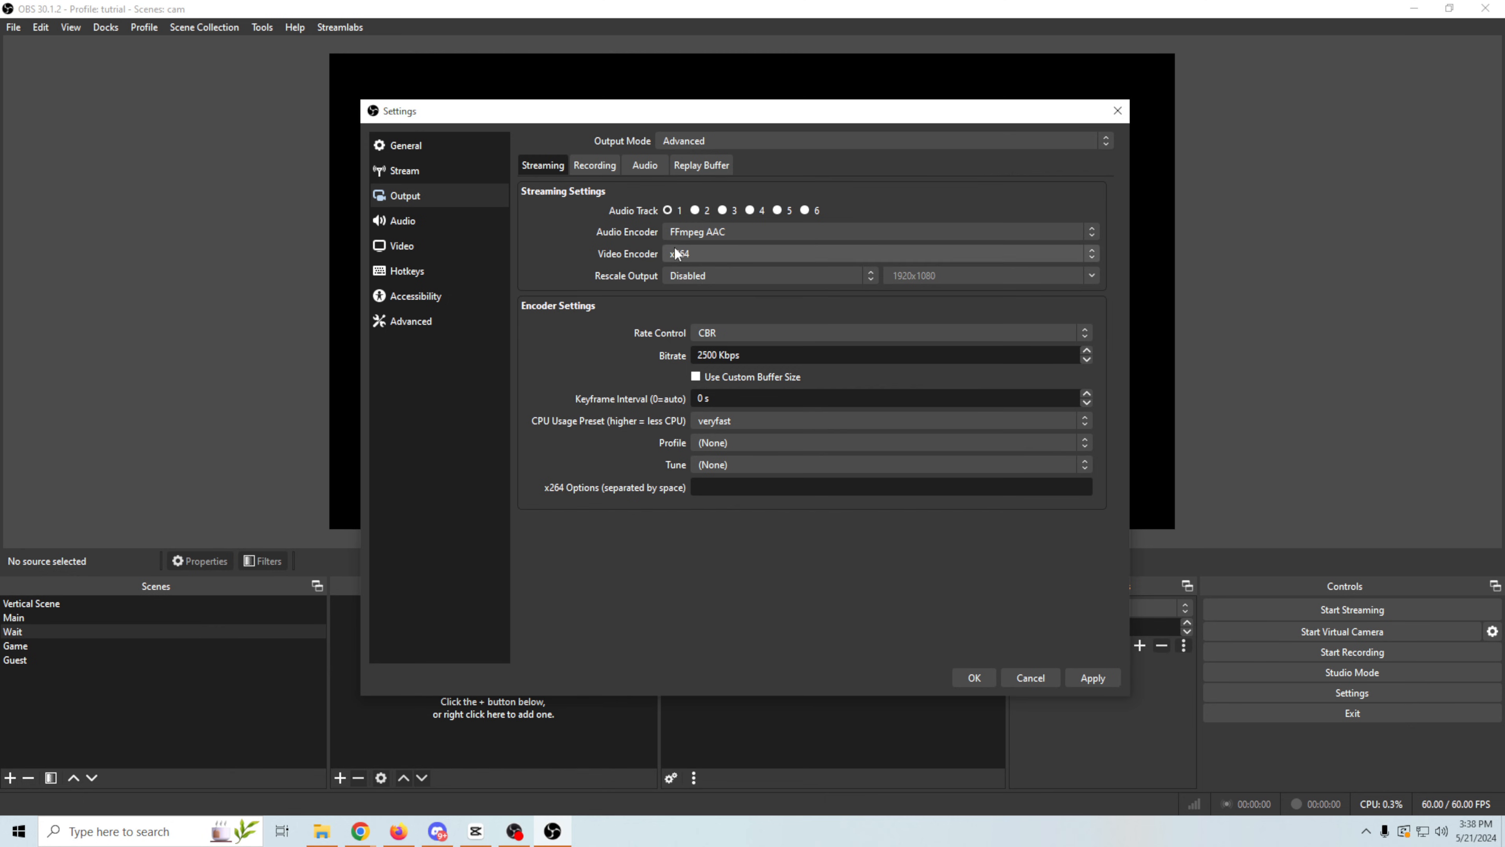
pyautogui.click(700, 252)
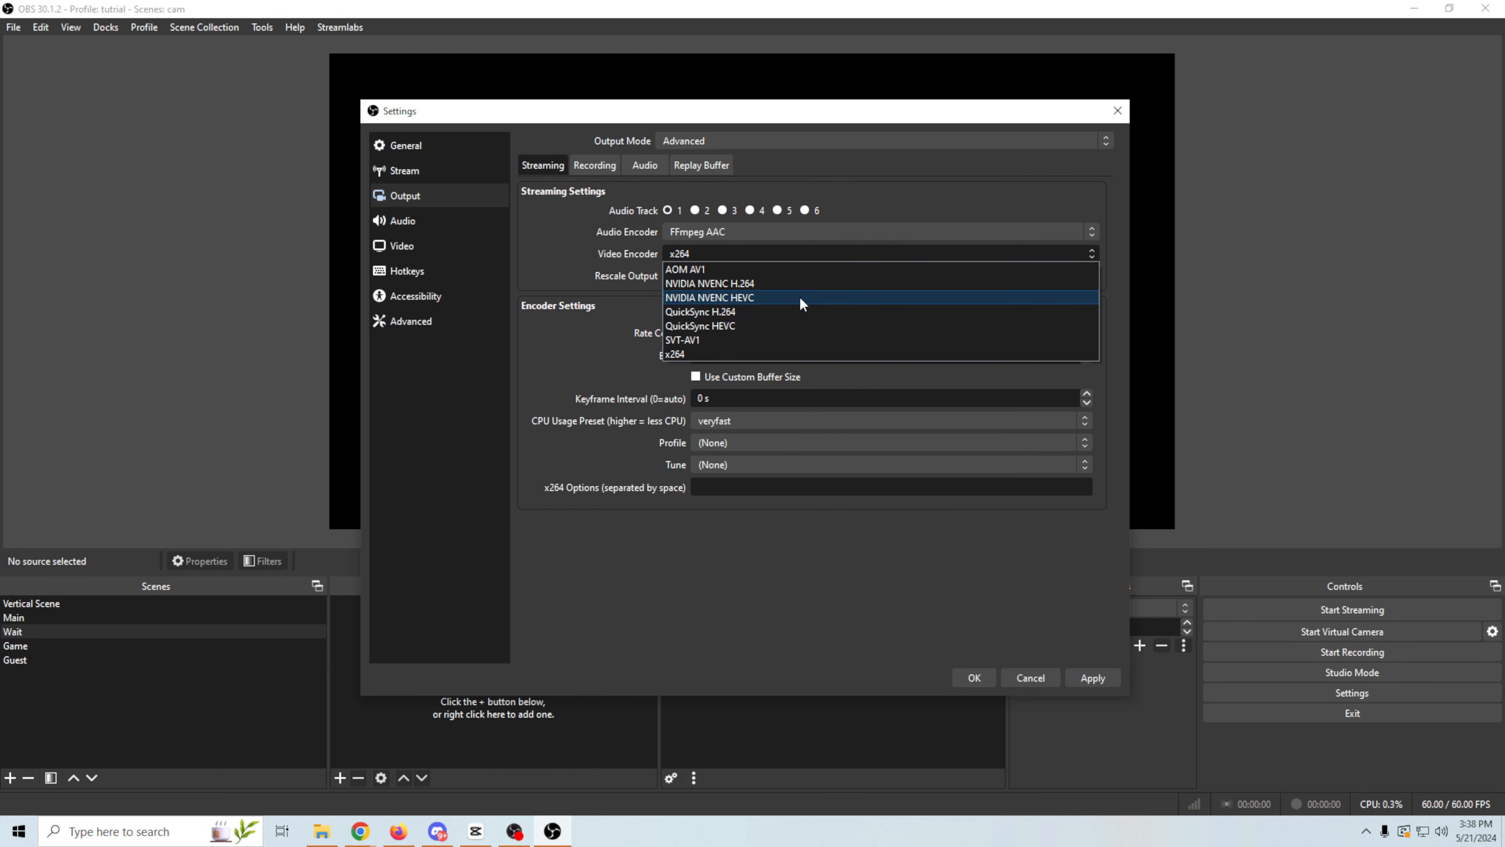
pyautogui.click(705, 284)
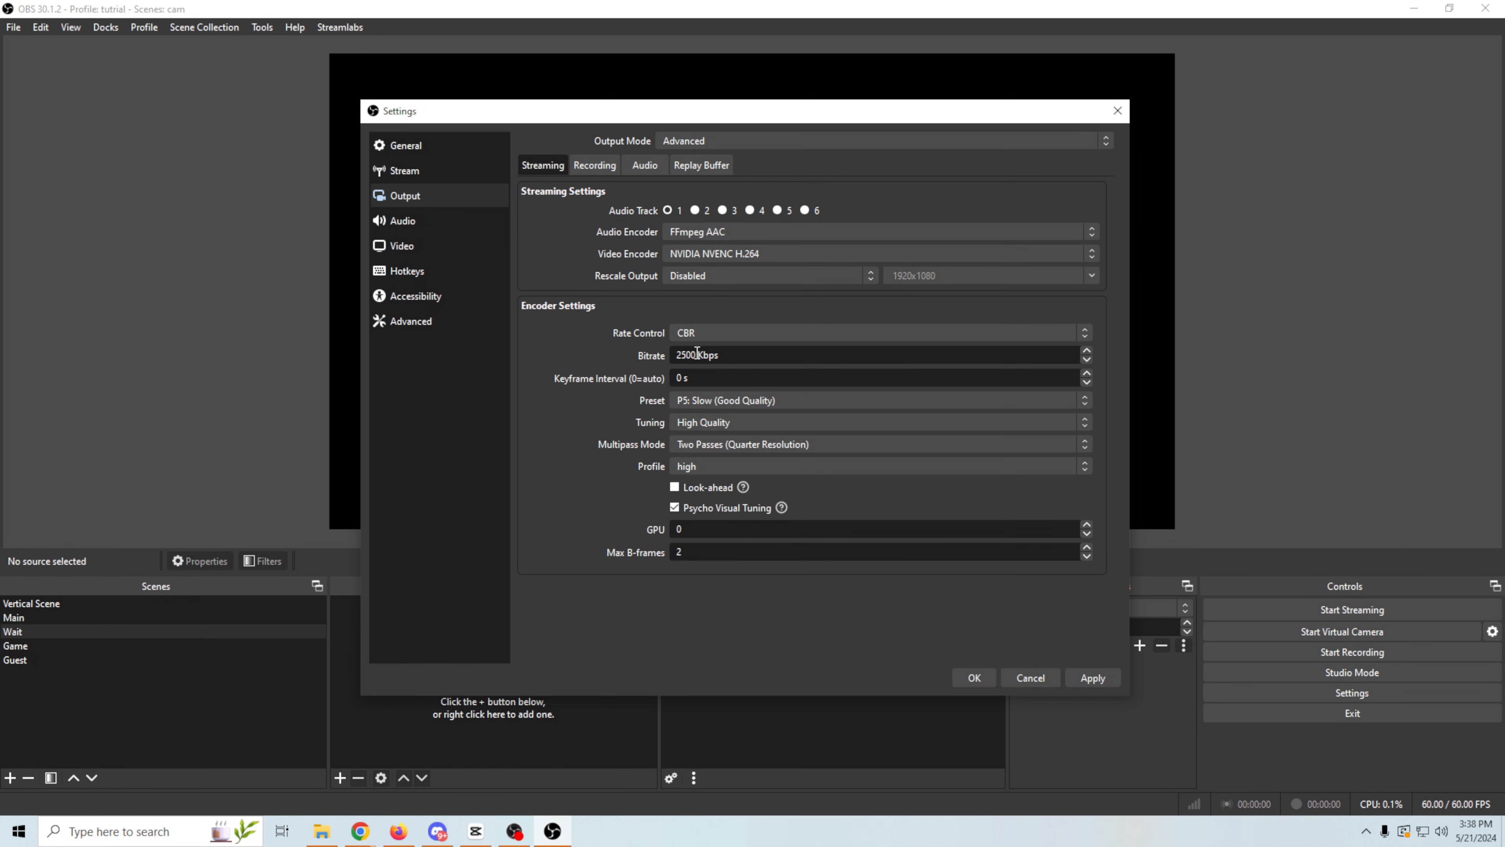
# - Set the streaming bitrate to 600 Kbps and apply the output settings
pyautogui.moveTo(691, 354); pyautogui.dragTo(588, 356)
pyautogui.write('600')
pyautogui.click(1088, 675)
# - Set the global Desktop Audio device to Default in the audio settings
pyautogui.click(385, 221)
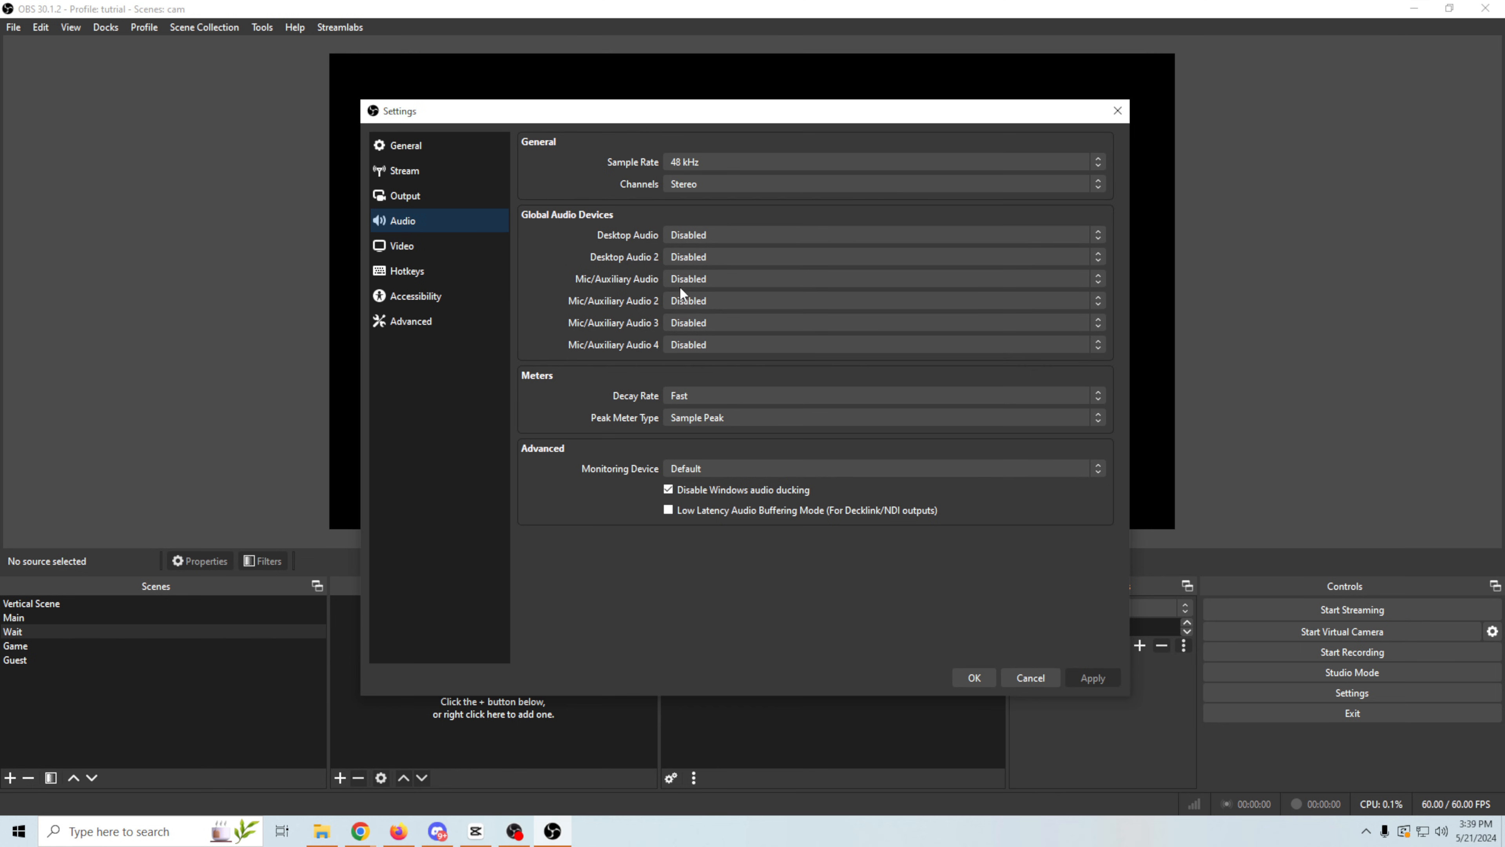
pyautogui.click(811, 238)
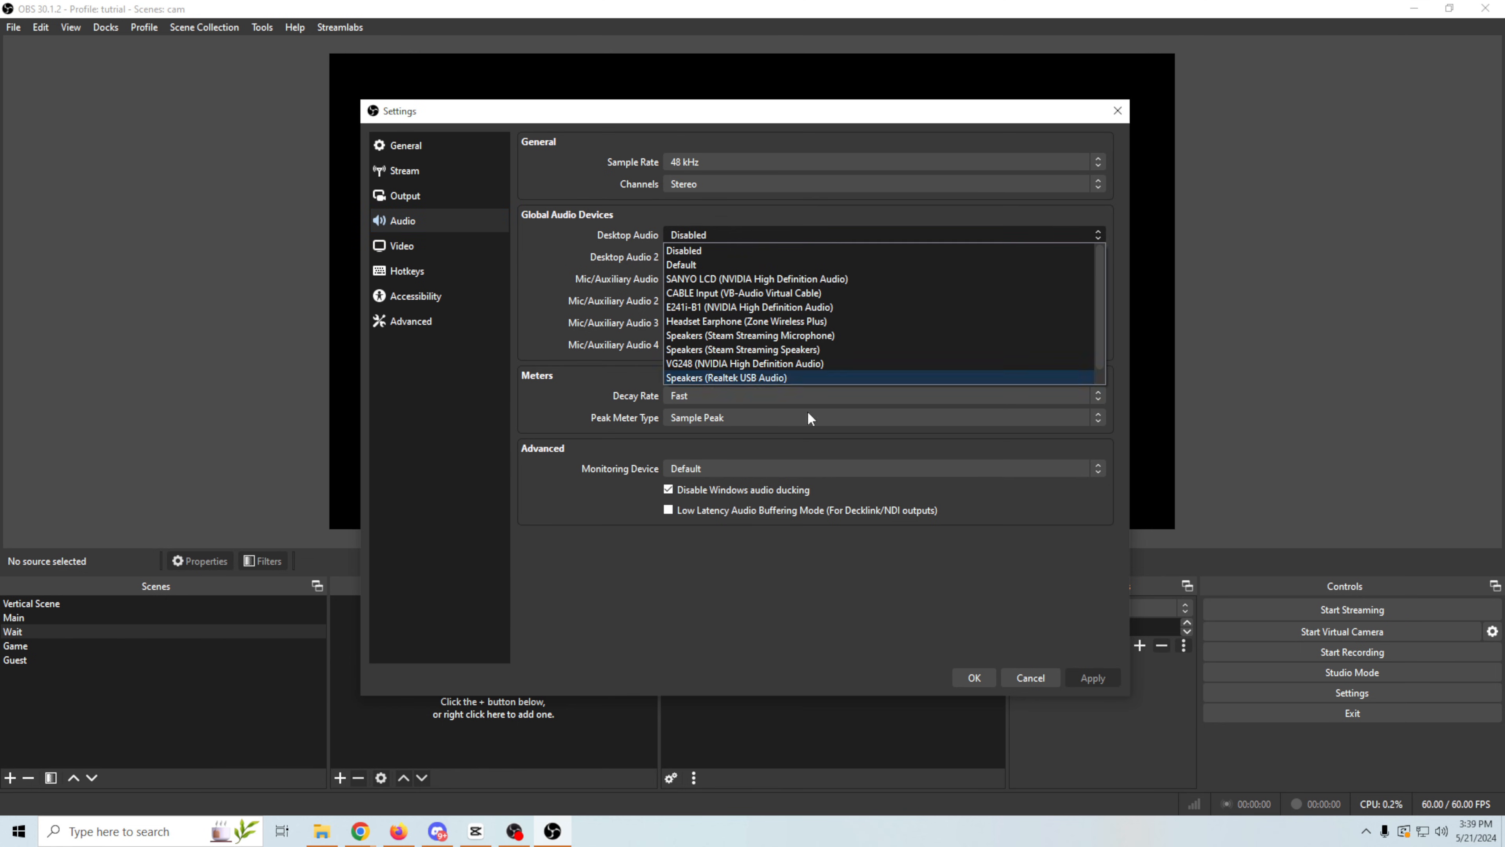
pyautogui.click(679, 265)
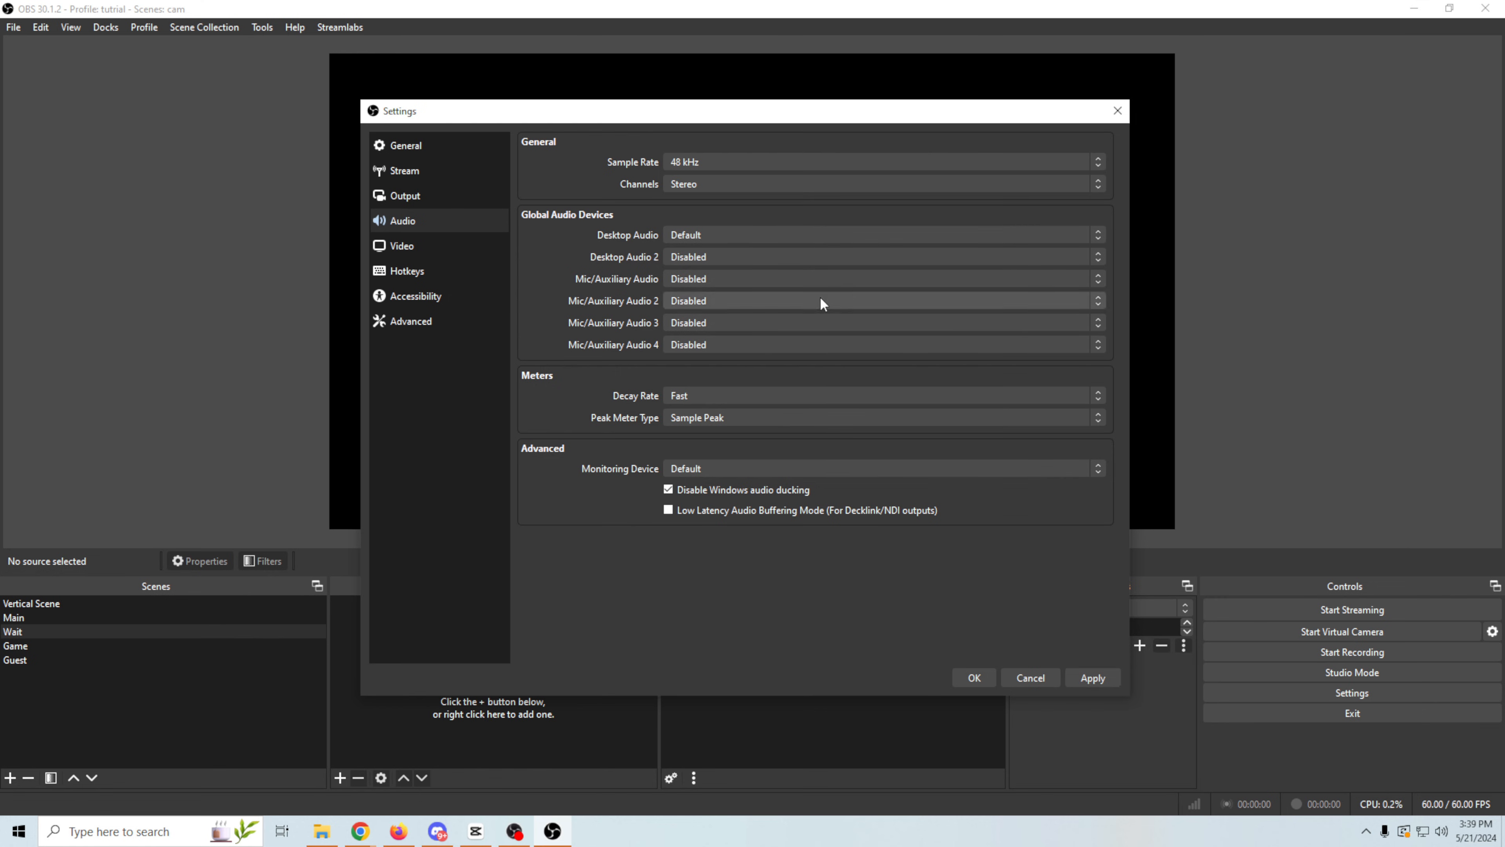
# - Return the global Desktop Audio device to Disabled and save the settings
pyautogui.click(754, 242)
pyautogui.click(739, 233)
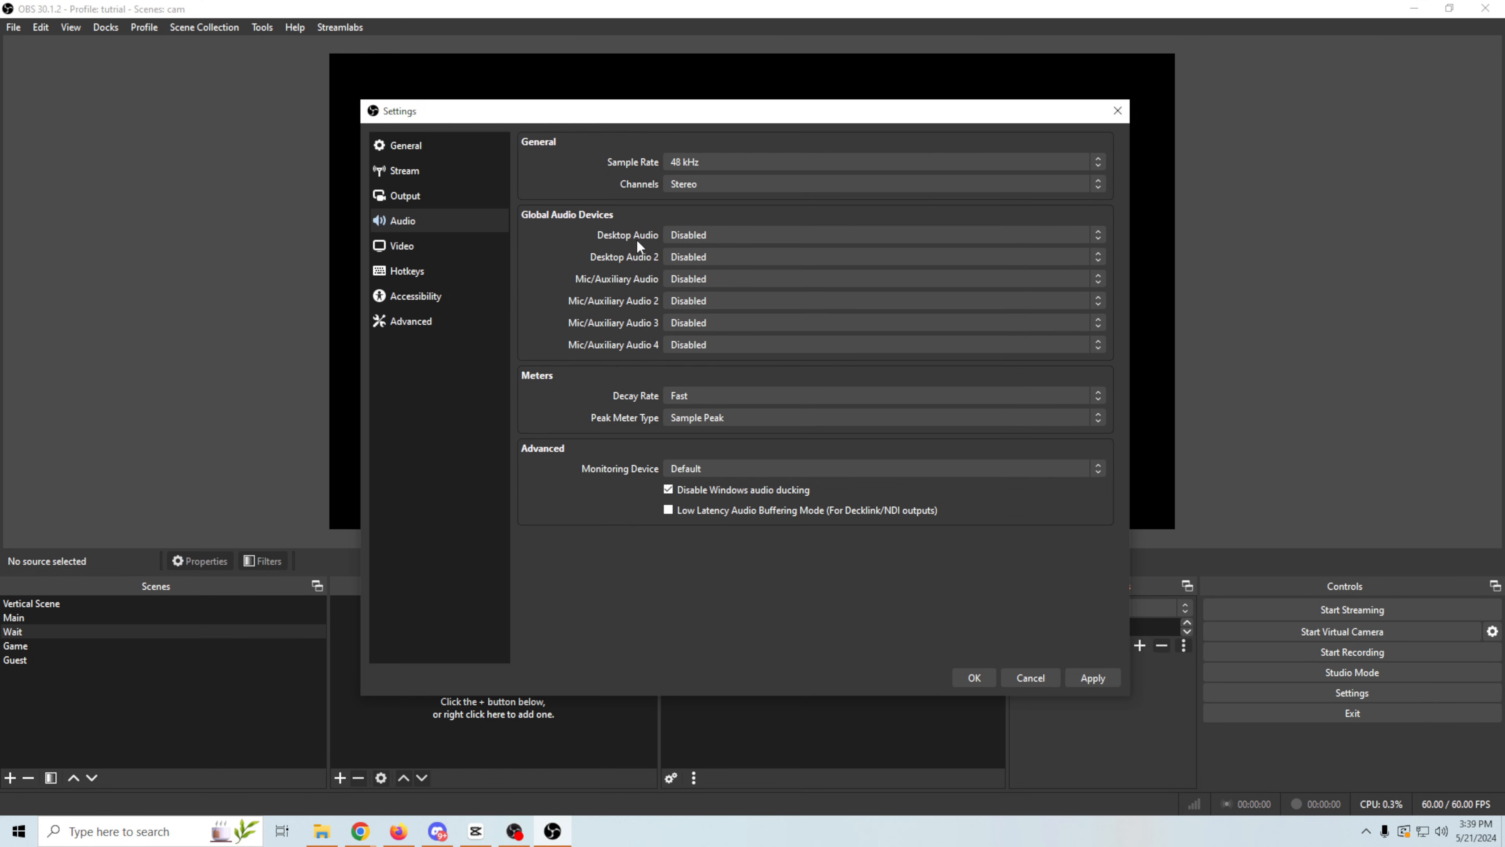
pyautogui.click(971, 676)
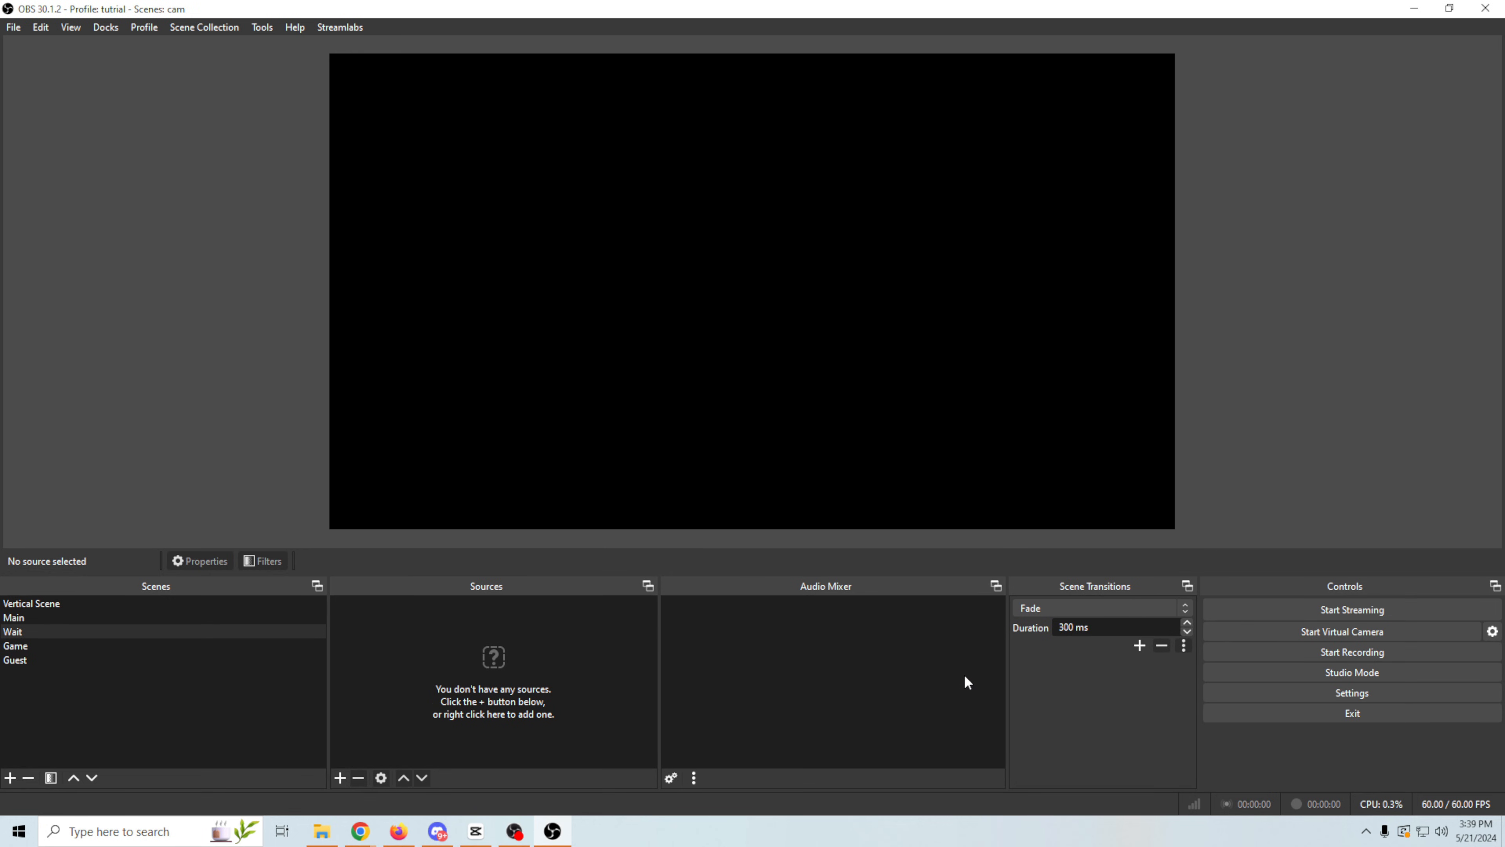
# - Create a new scene collection named "Tut game"
pyautogui.click(197, 28)
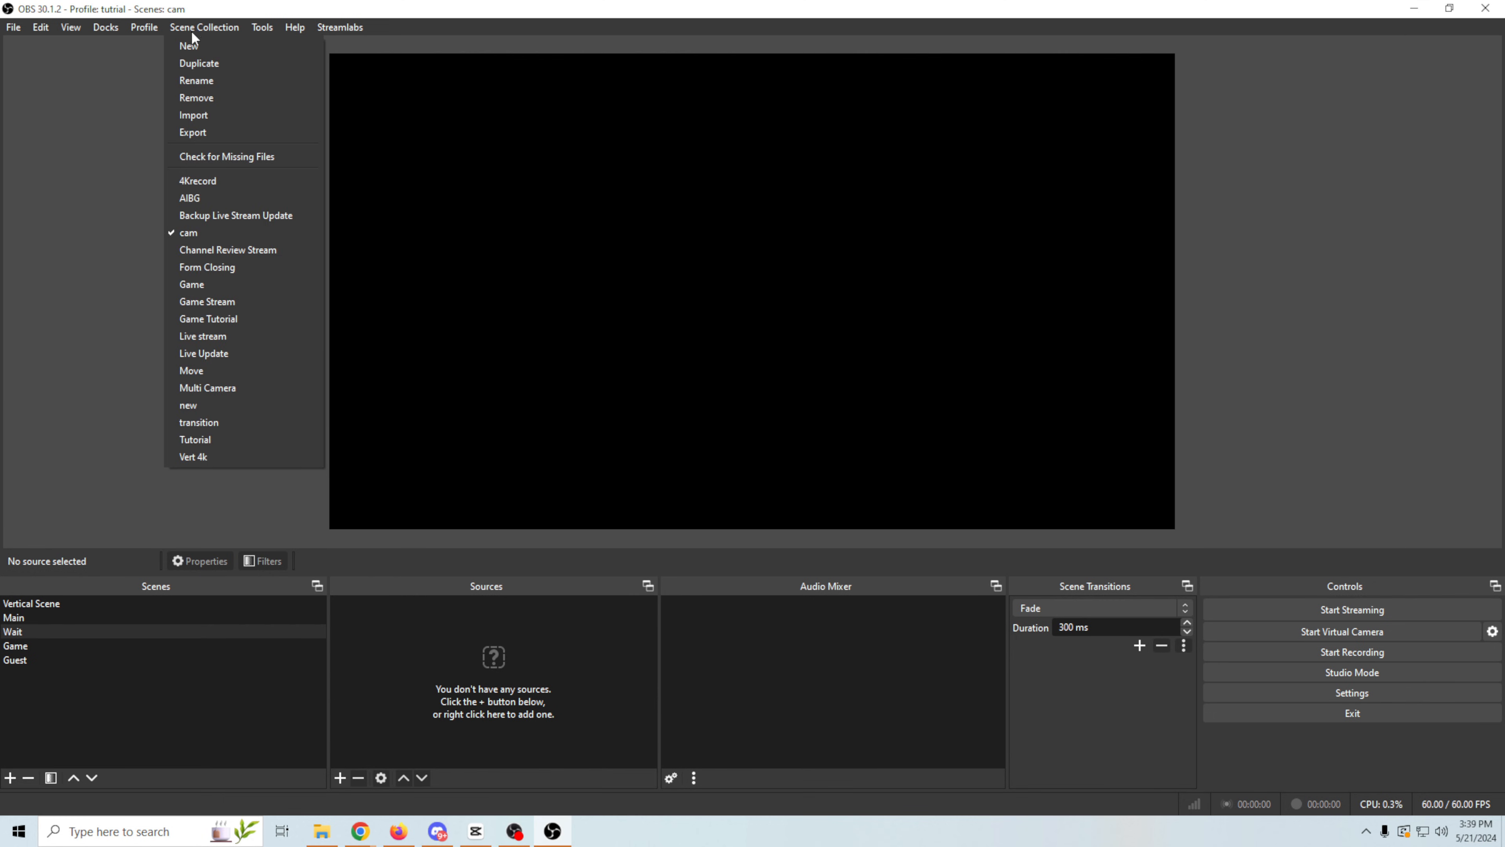
pyautogui.click(195, 44)
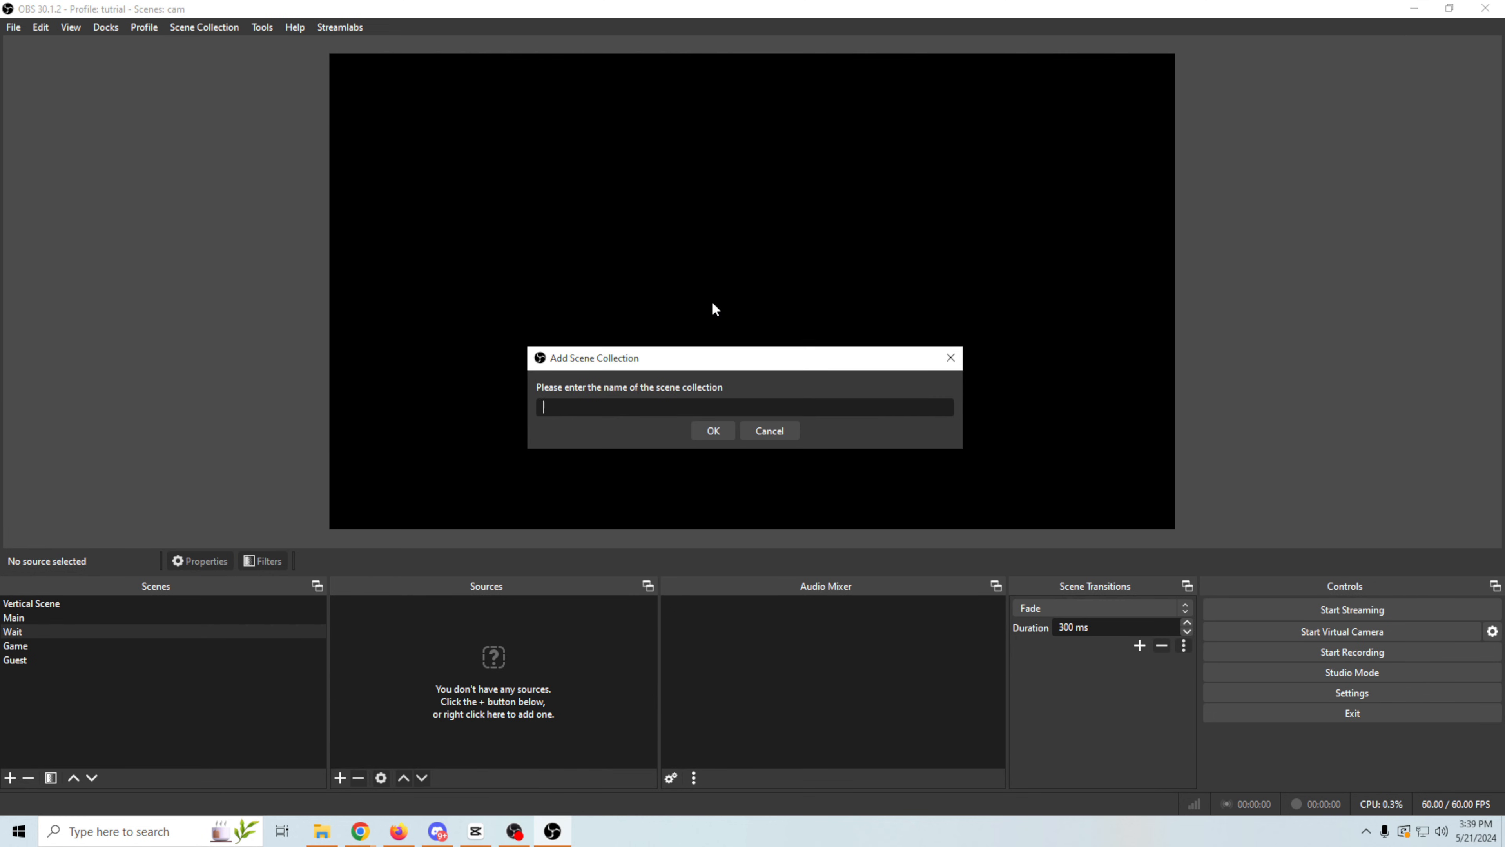
pyautogui.write('Tut game')
pyautogui.click(699, 431)
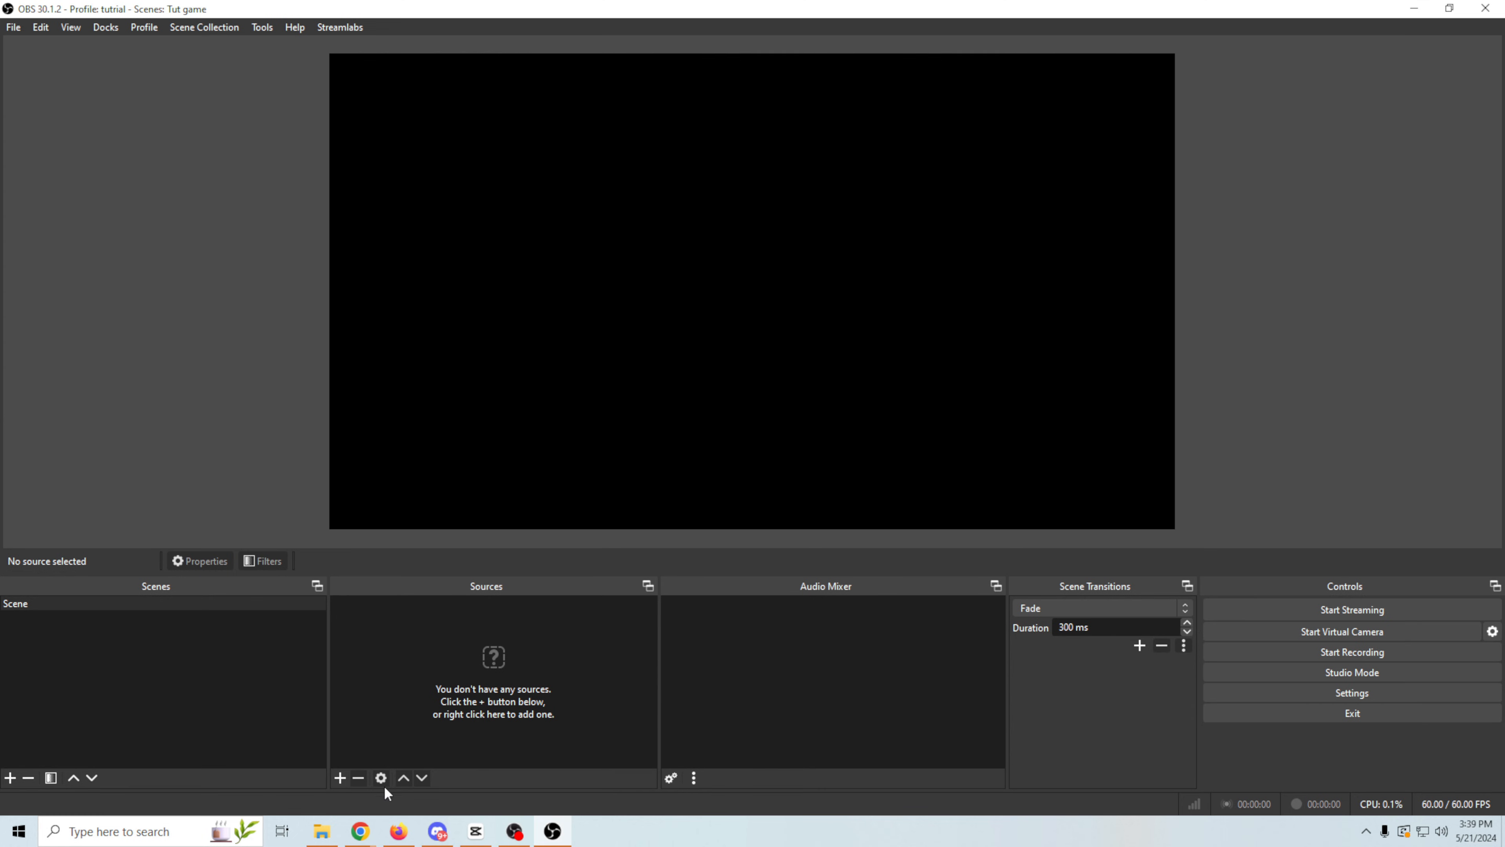
# - Add a new Game Capture source to the scene and set its mode to Capture specific window
pyautogui.click(339, 778)
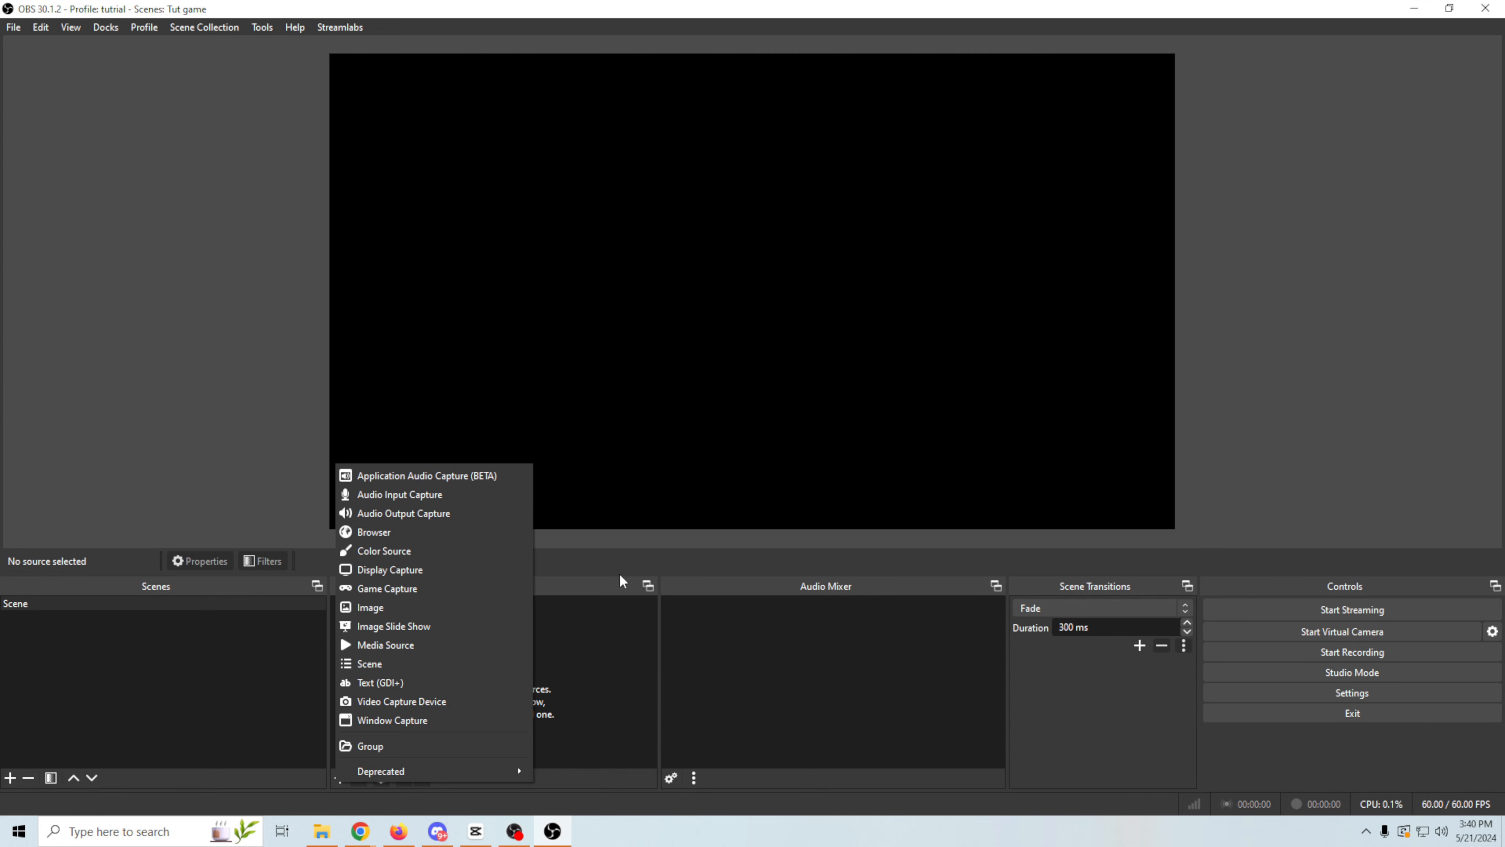
pyautogui.click(388, 587)
pyautogui.click(784, 515)
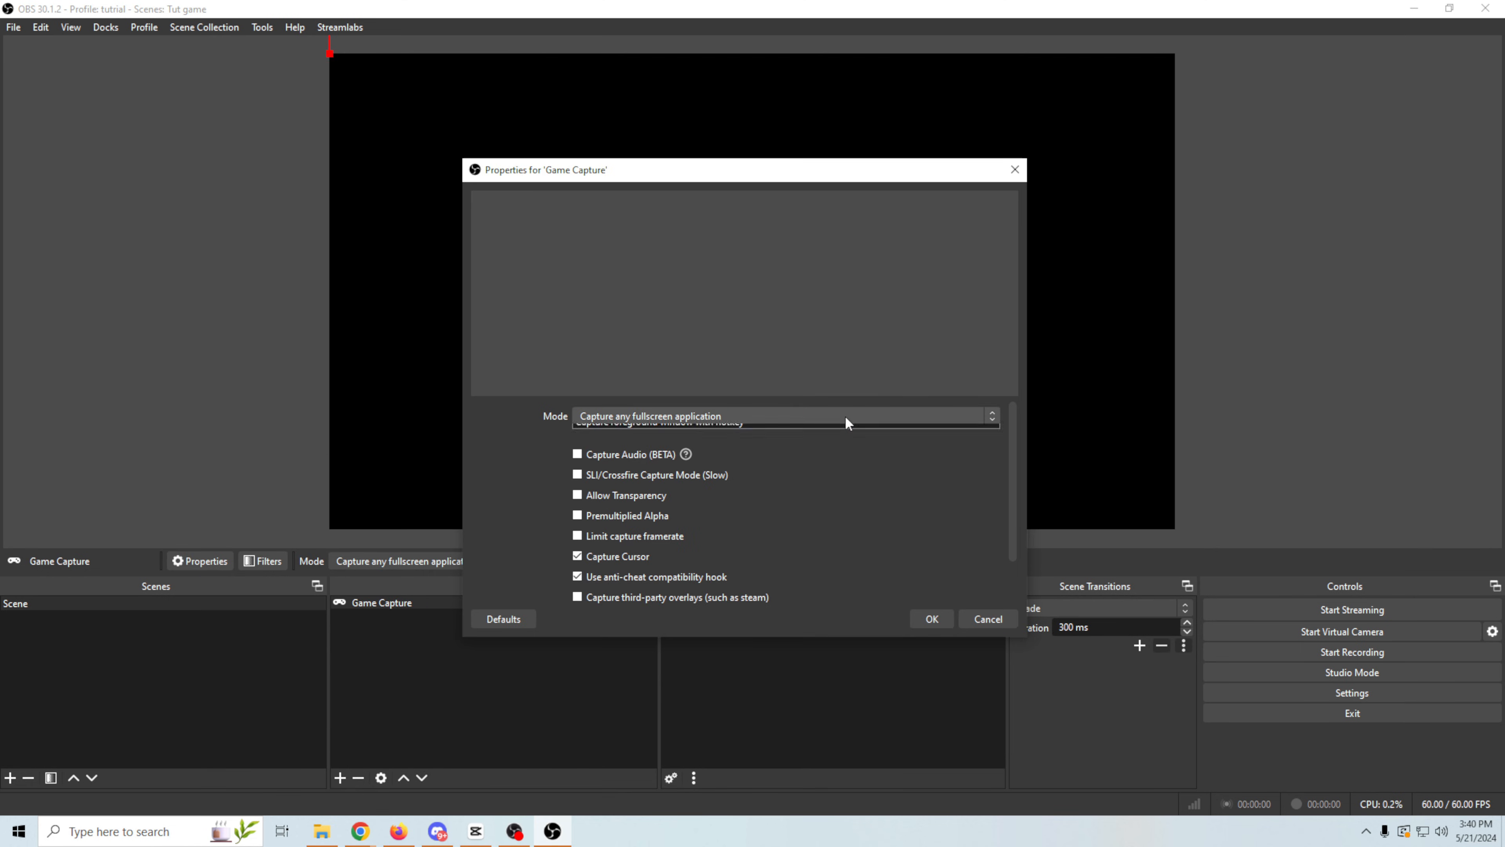
pyautogui.click(846, 416)
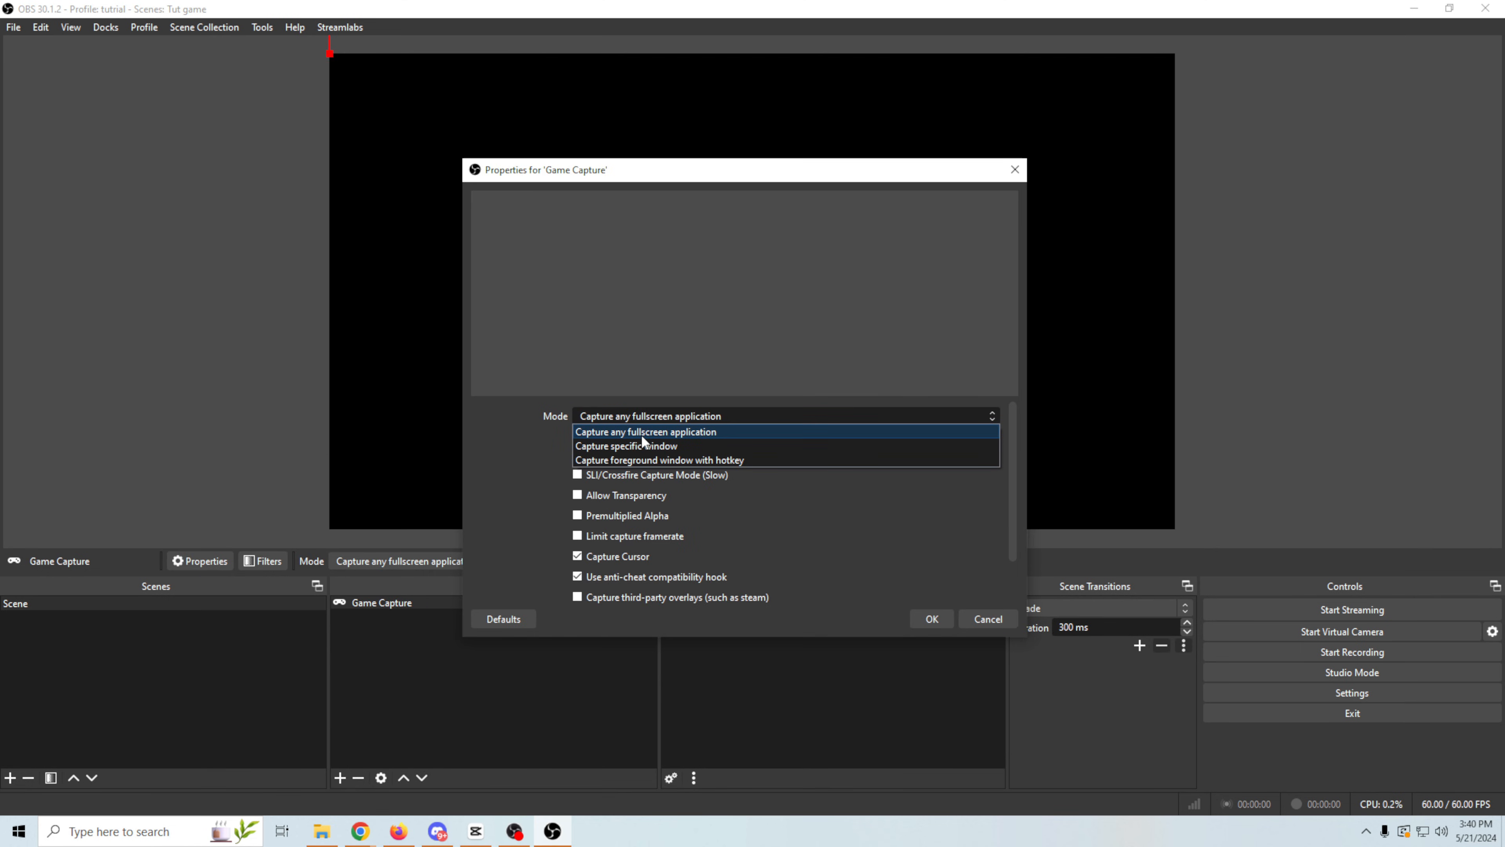
pyautogui.click(638, 445)
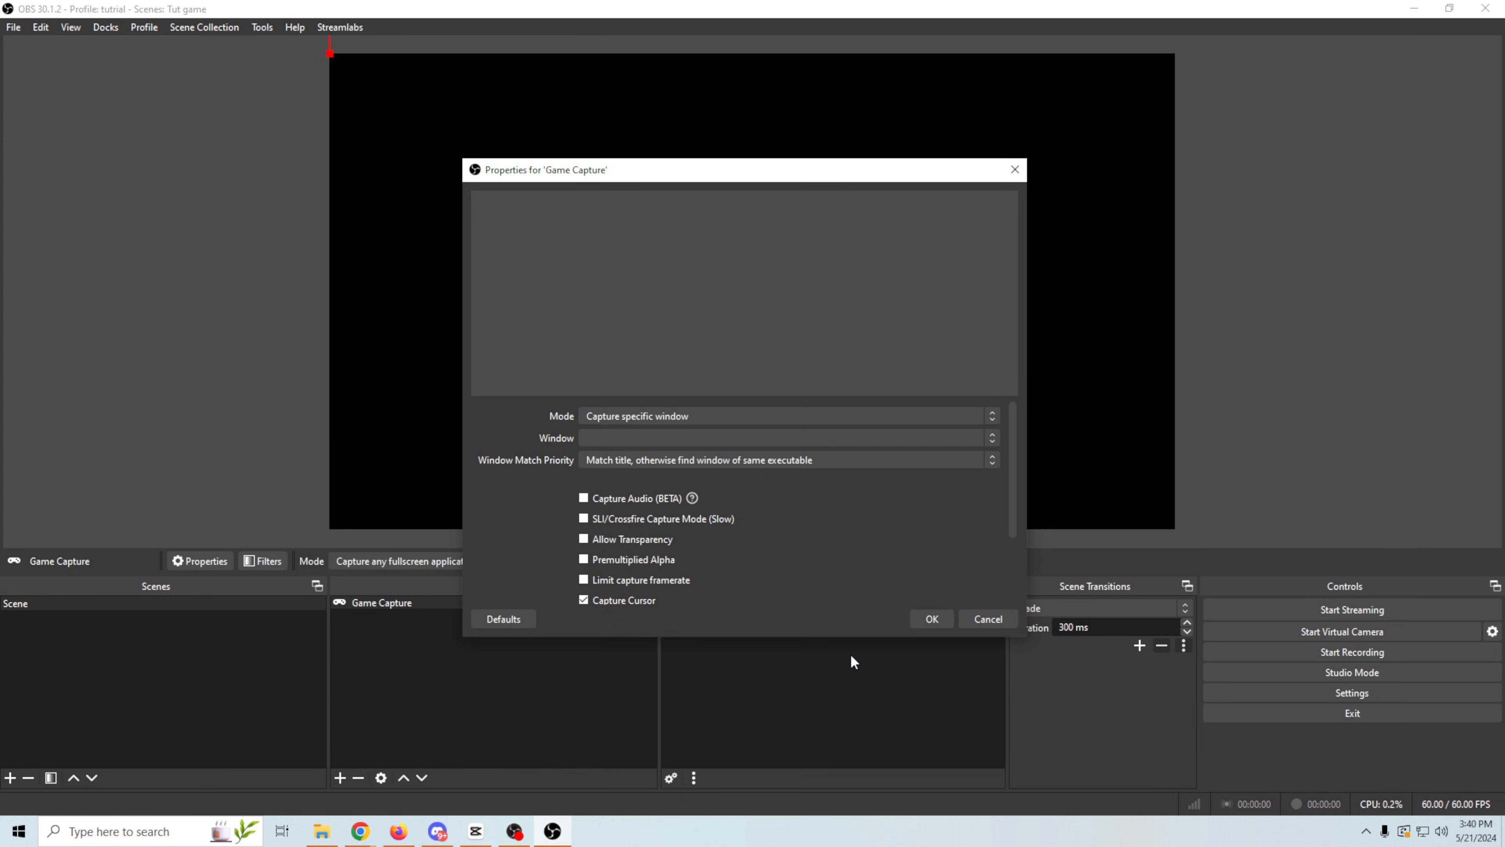
# - Check which windows the Game Capture source can capture and leave its properties without choosing one
pyautogui.click(990, 438)
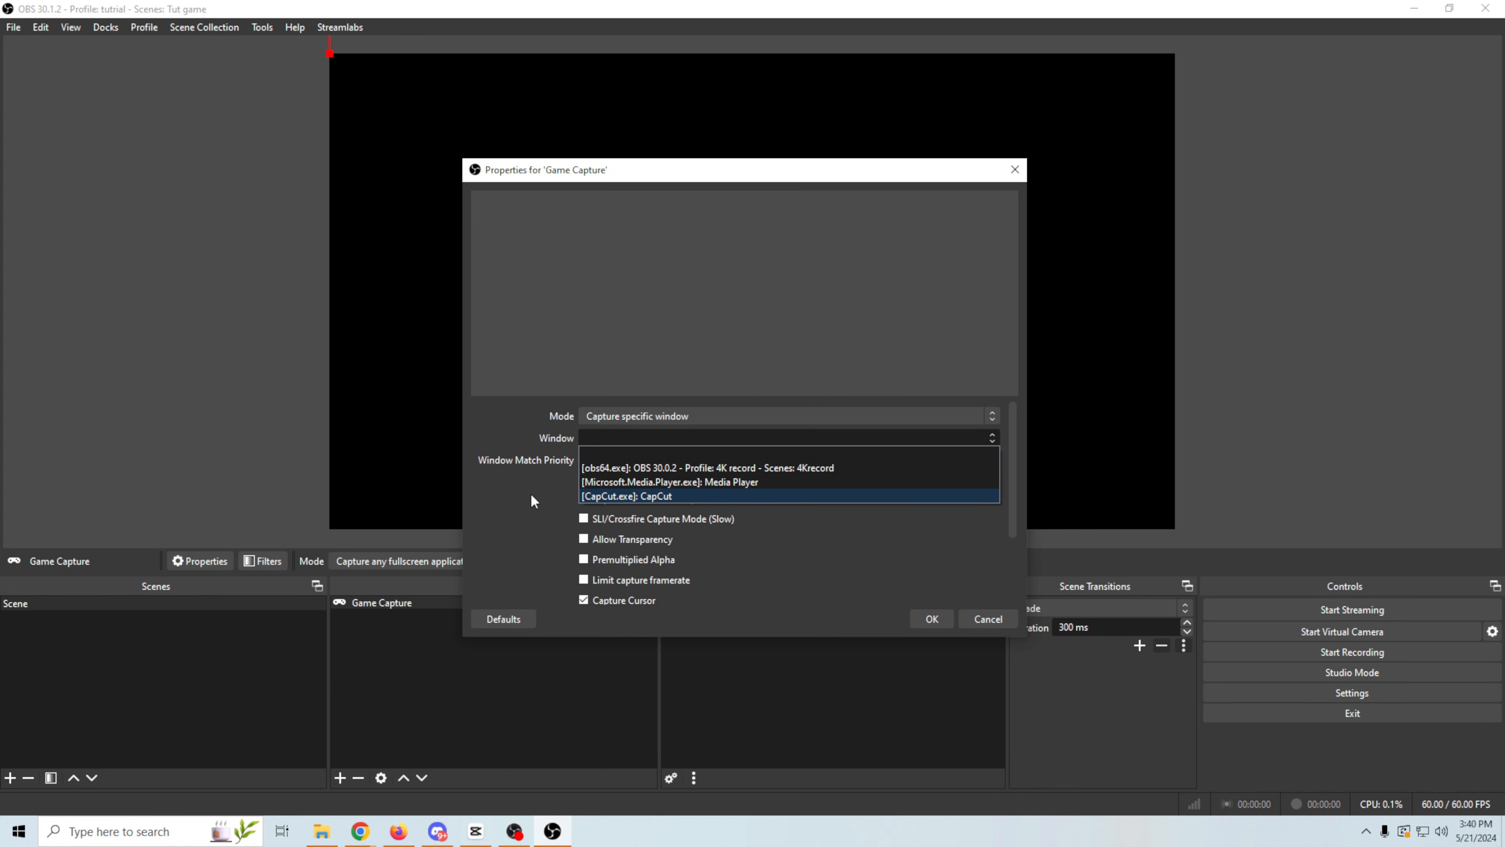
pyautogui.click(856, 541)
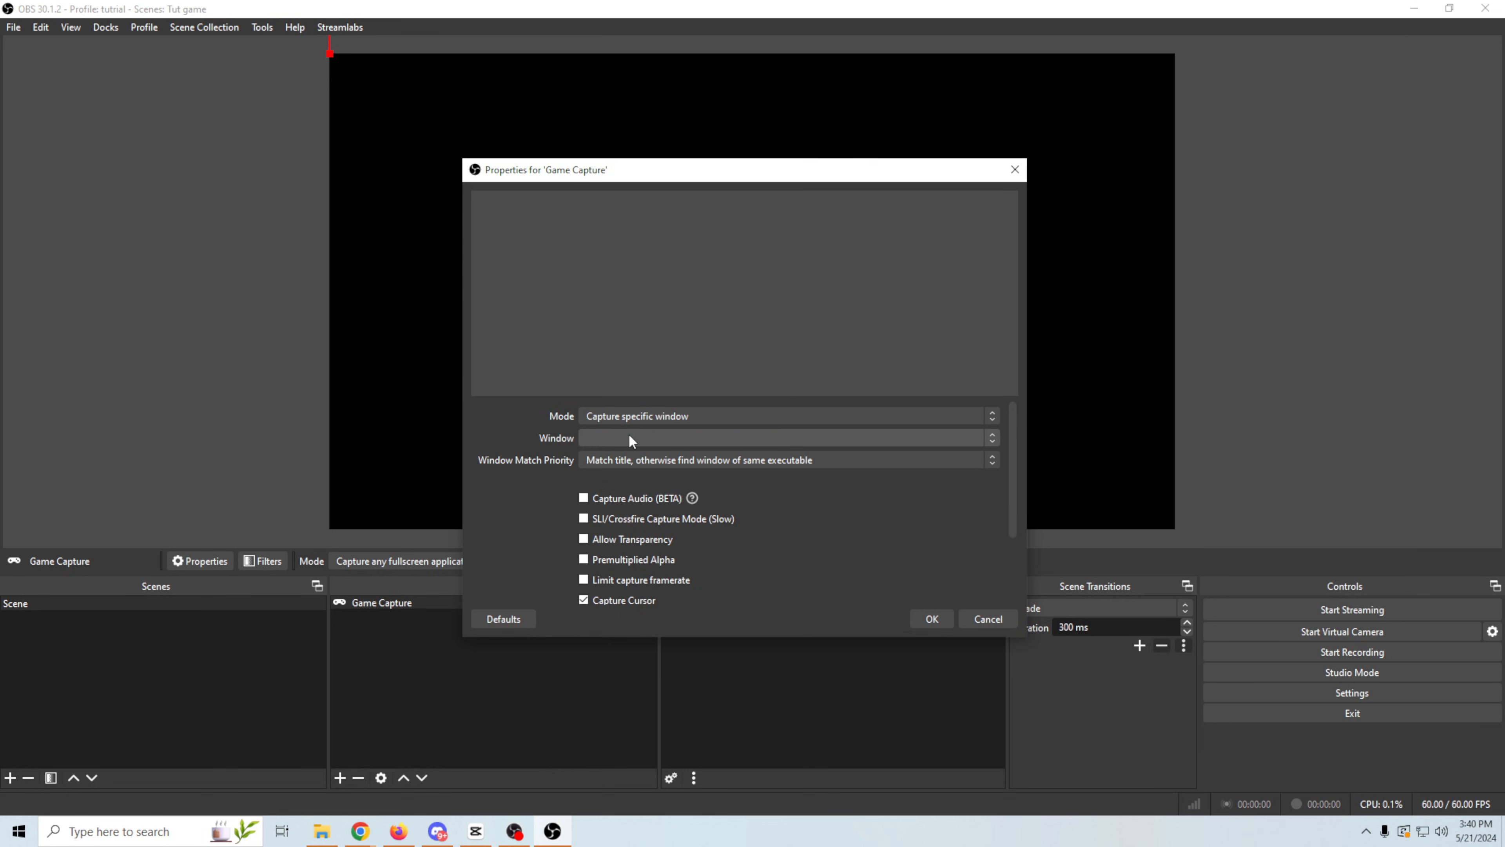
pyautogui.press('Escape')
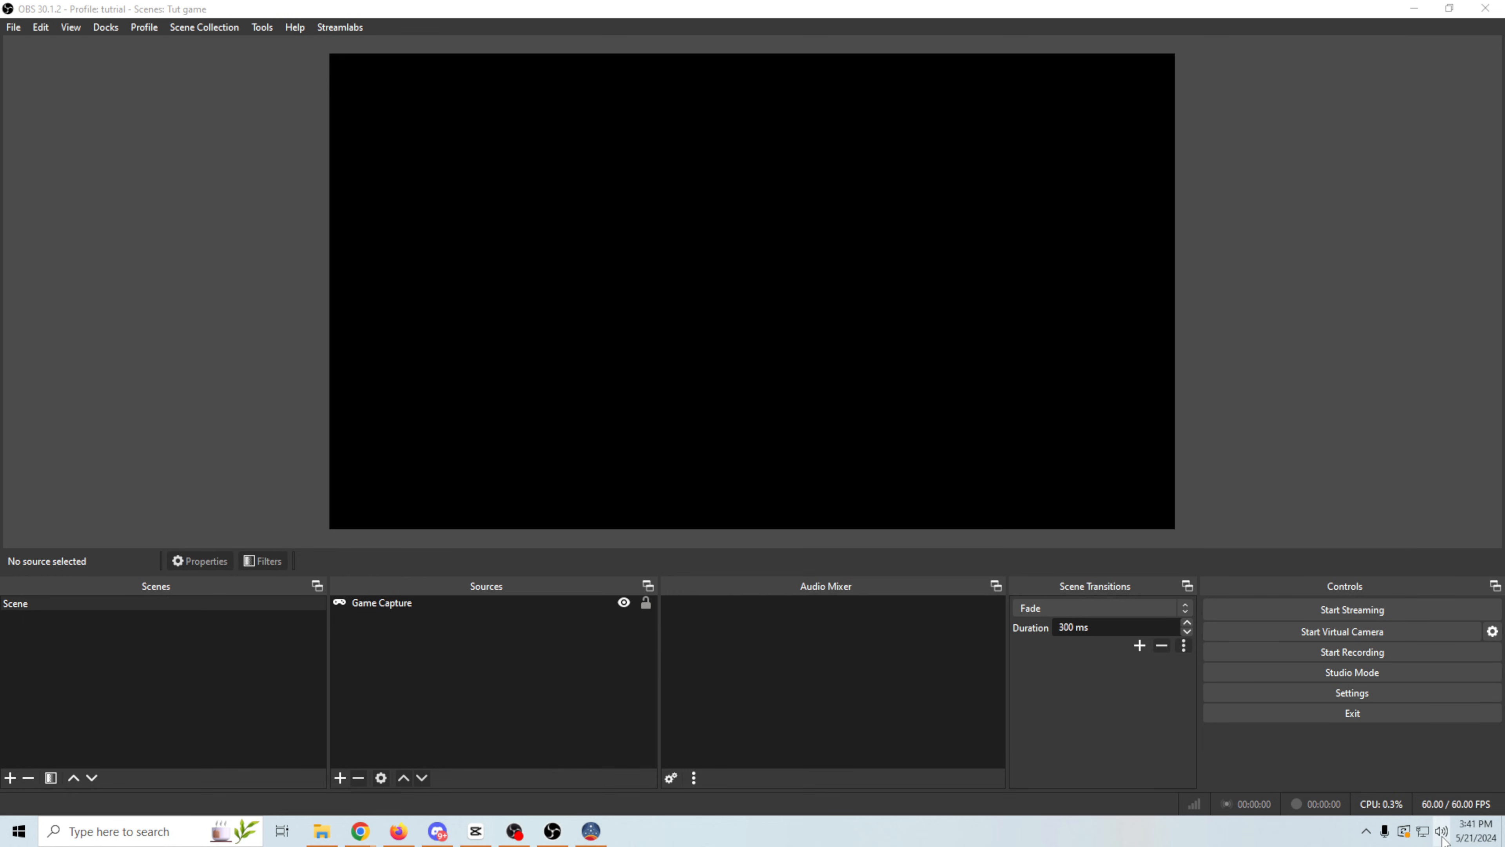
# - Switch the Windows playback device to Headset Earphone (Zone Wireless Plus)
pyautogui.click(1441, 831)
pyautogui.click(1430, 759)
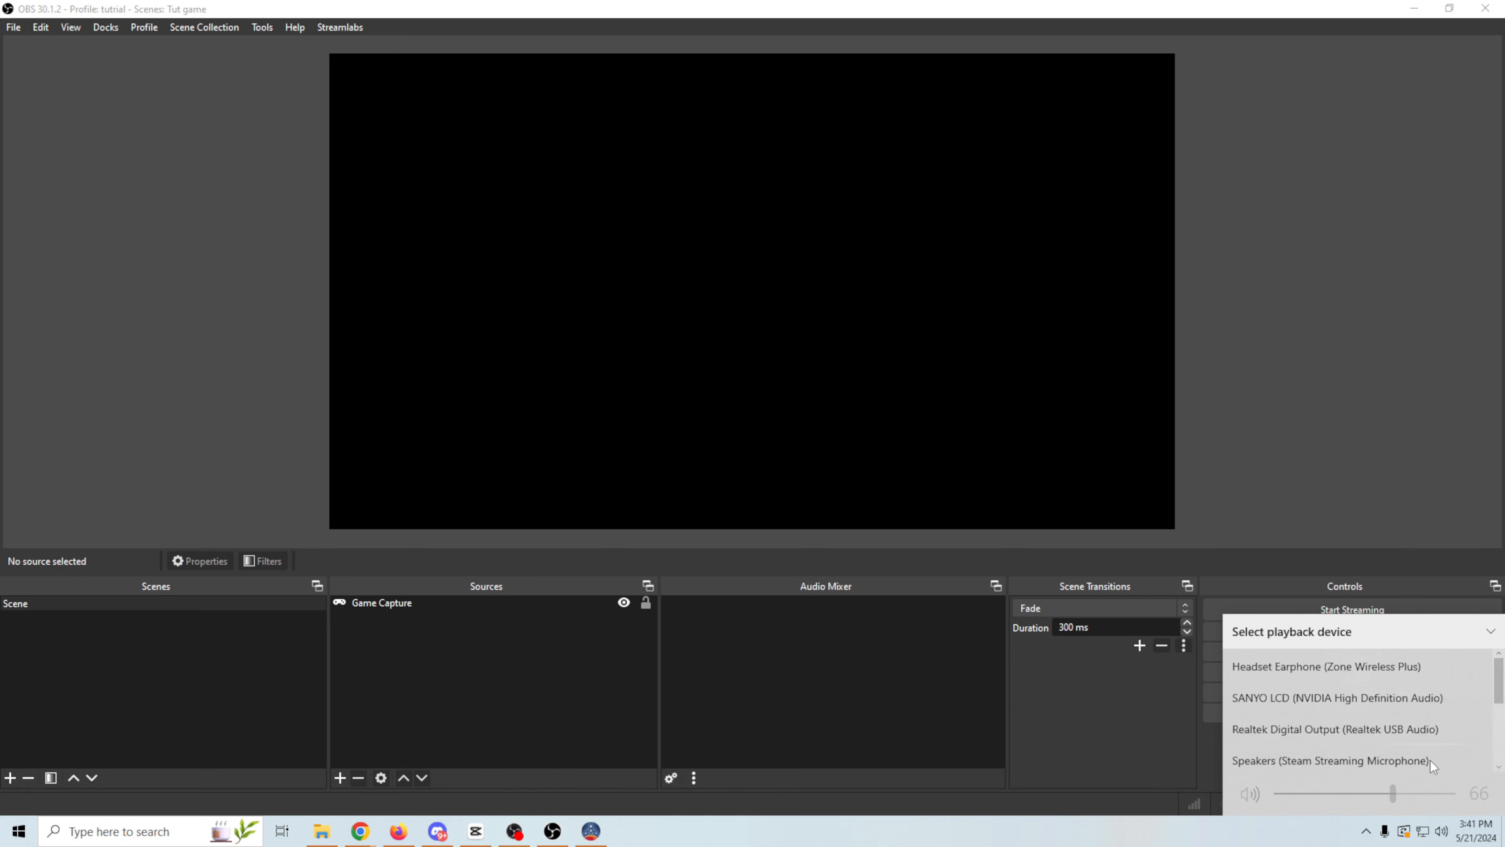
pyautogui.scroll(-1, 1347, 715)
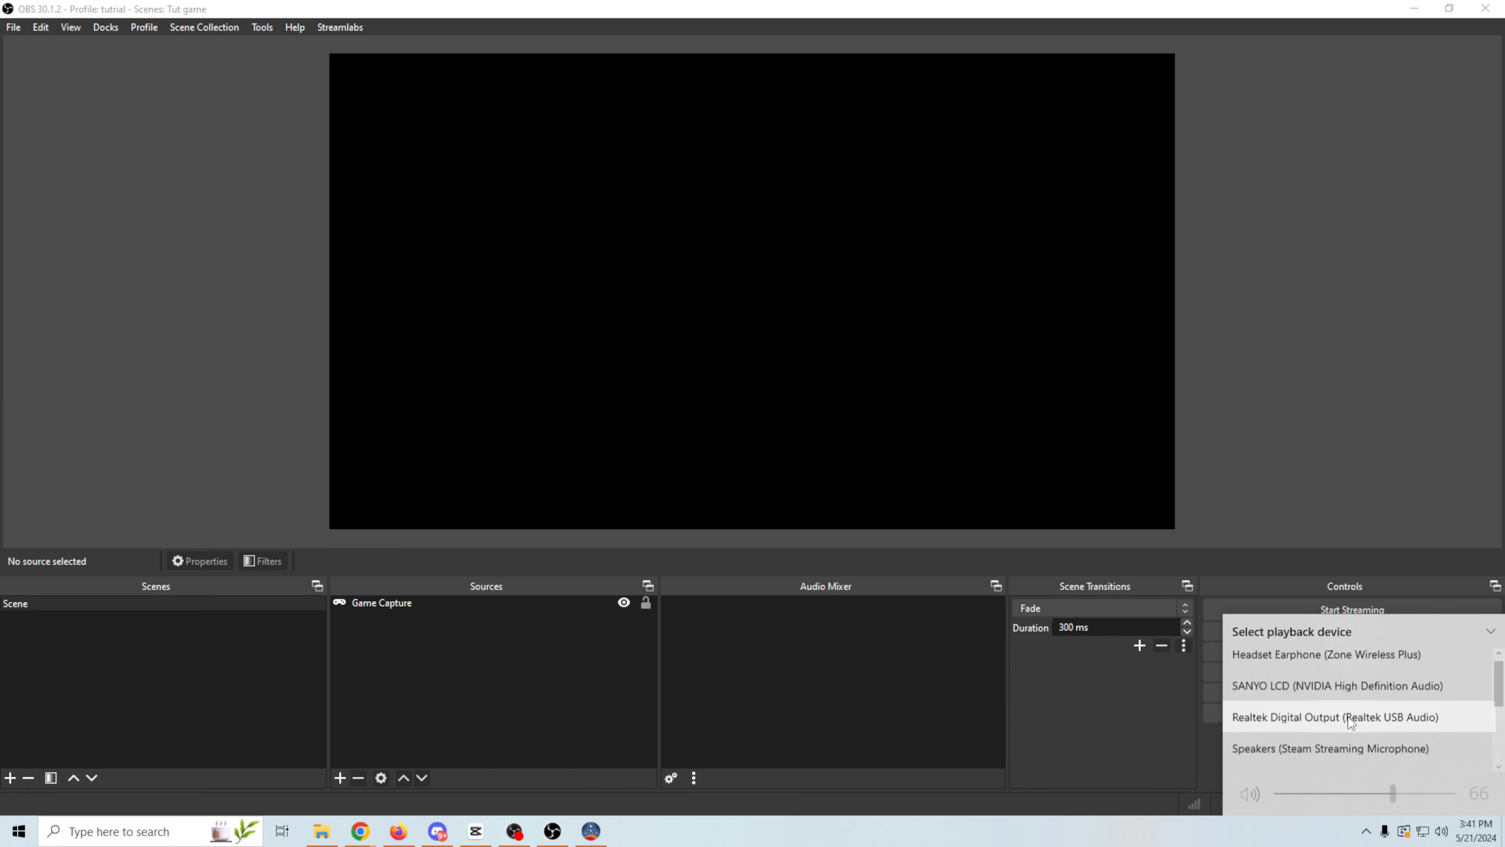
pyautogui.scroll(1, 1347, 715)
pyautogui.click(1317, 657)
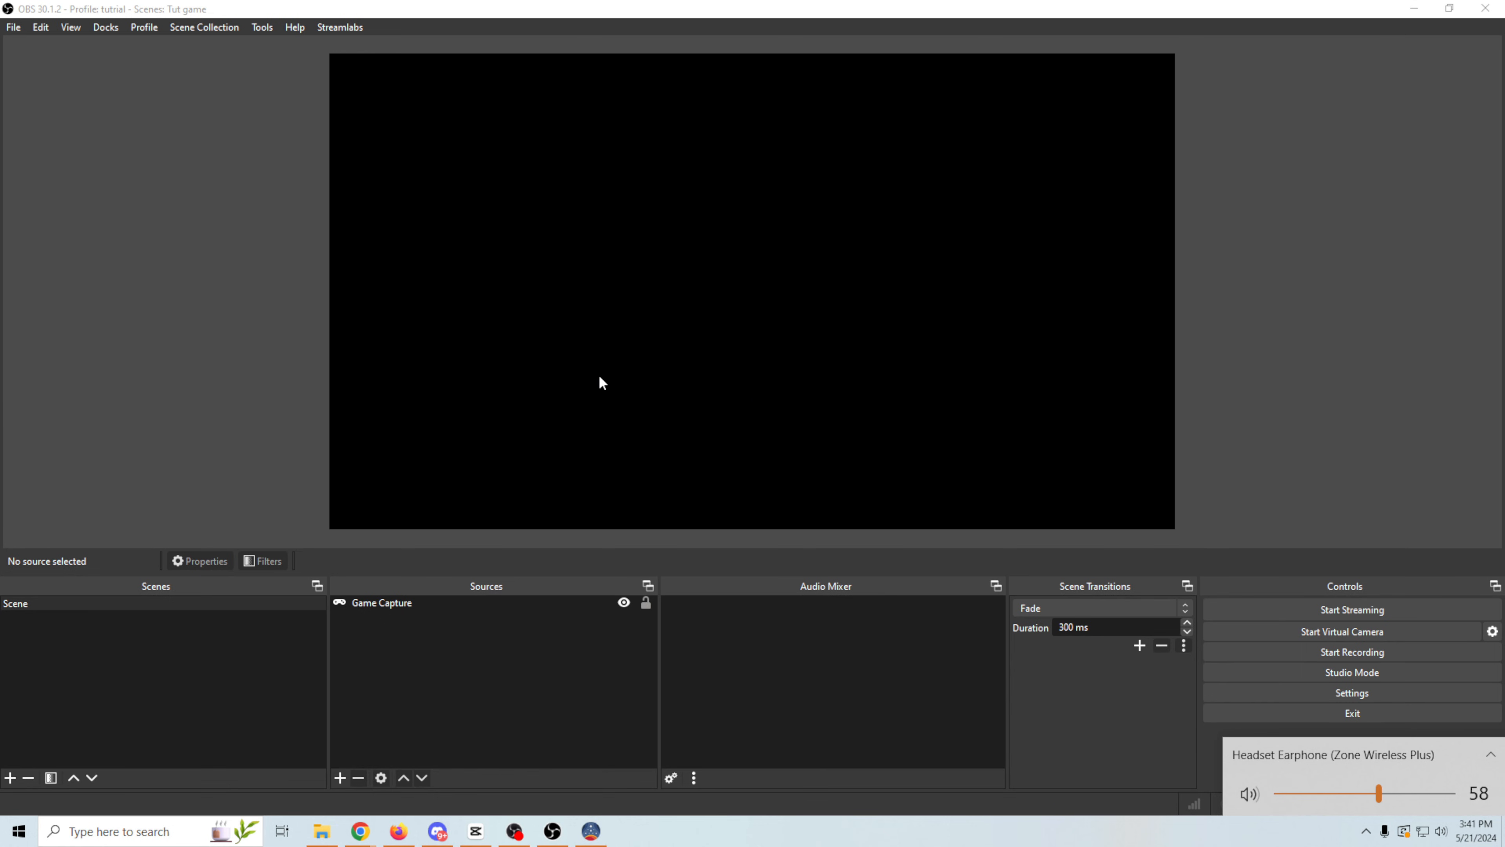
# - Remove the Game Capture source from the scene and confirm its removal
pyautogui.rightClick(493, 602)
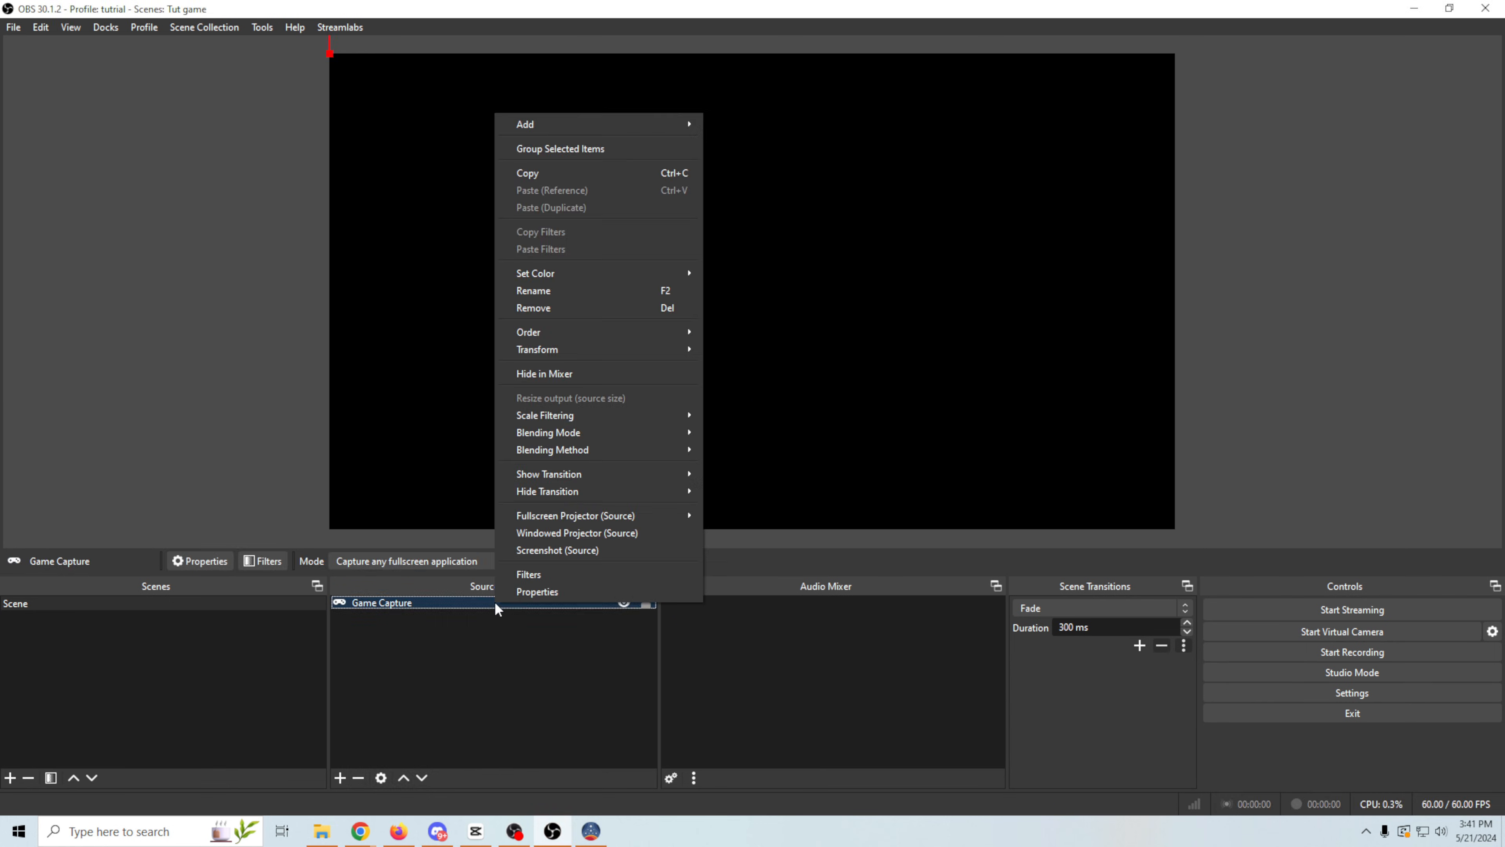
pyautogui.click(590, 306)
pyautogui.click(791, 430)
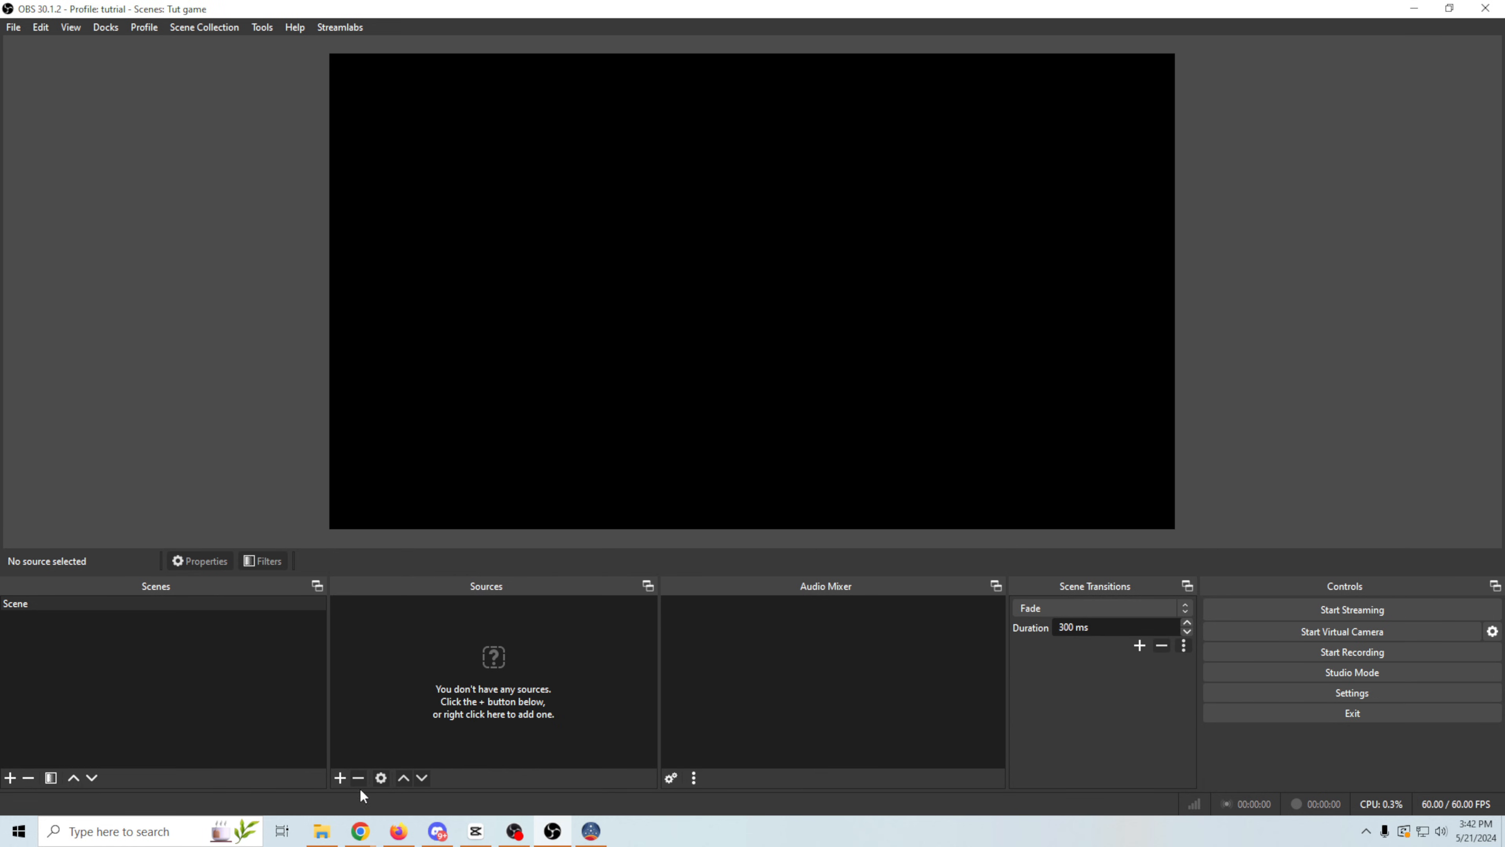
# - Add a new Game Capture source that captures the specific window [Starfield.exe]: Starfield
pyautogui.click(342, 777)
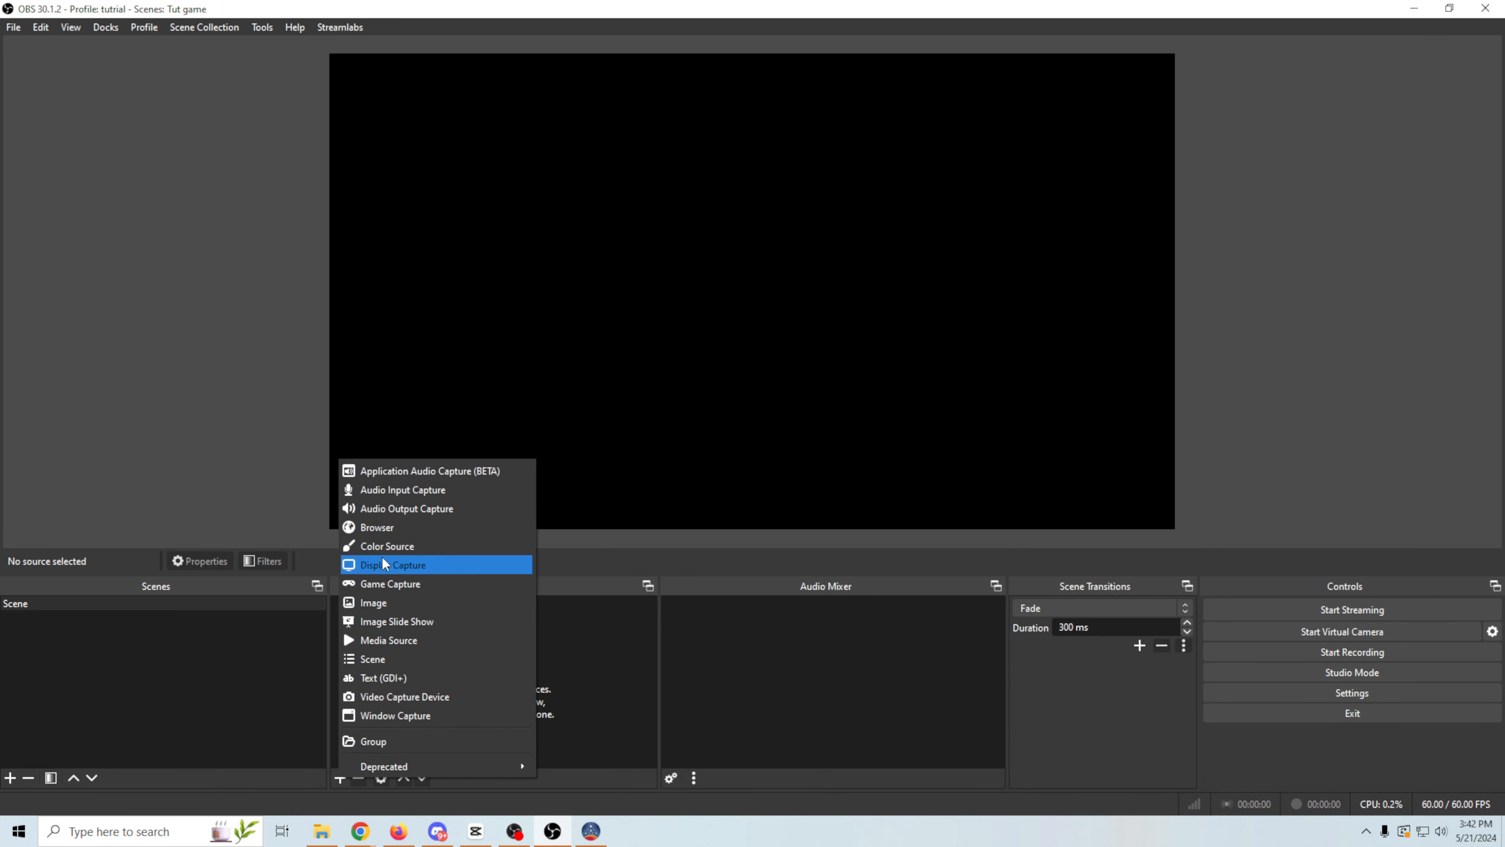
pyautogui.click(390, 582)
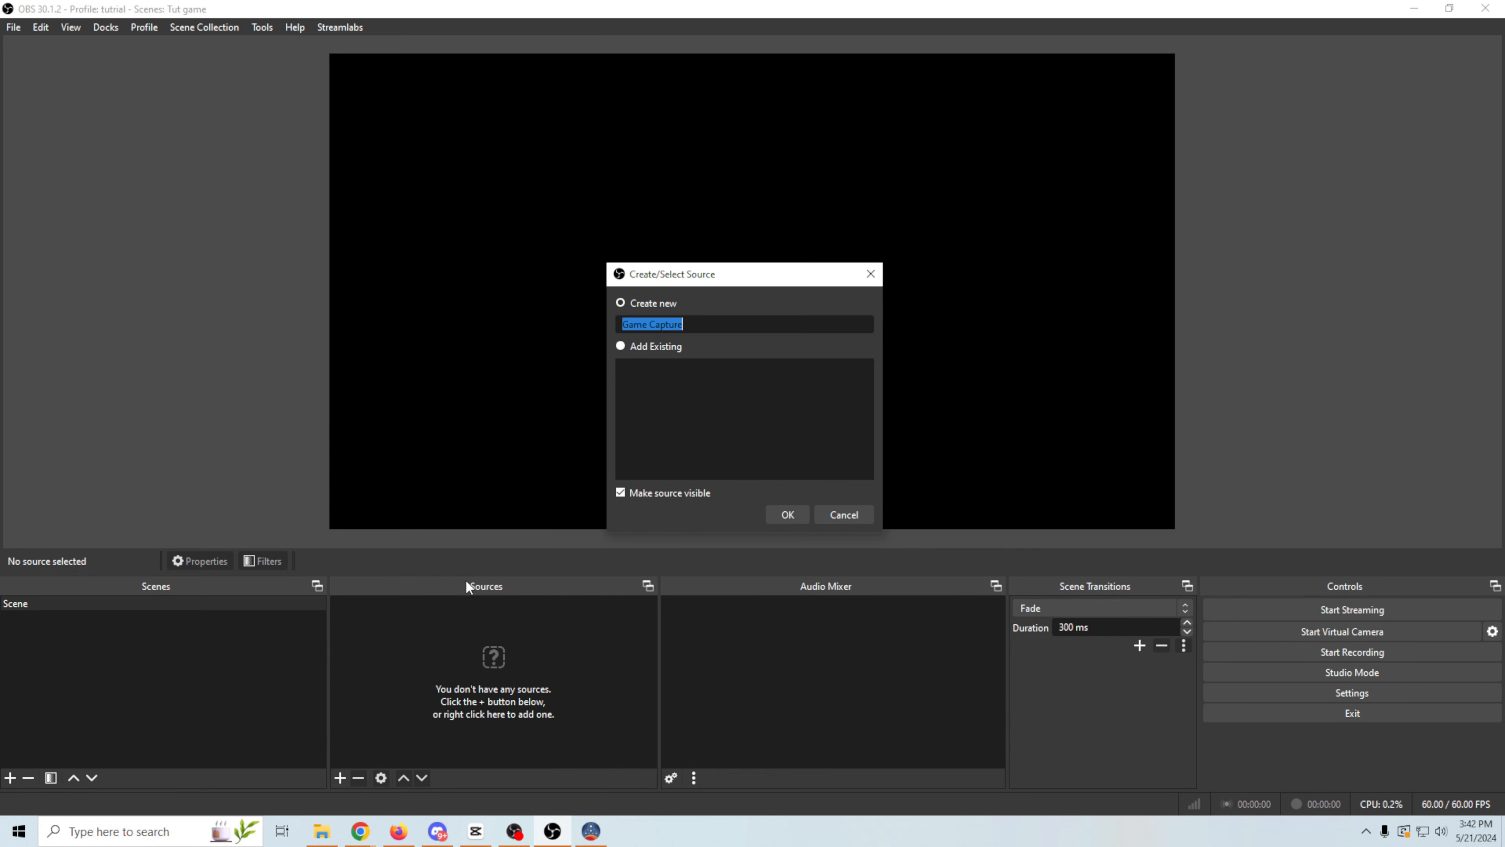
pyautogui.click(786, 515)
pyautogui.click(959, 415)
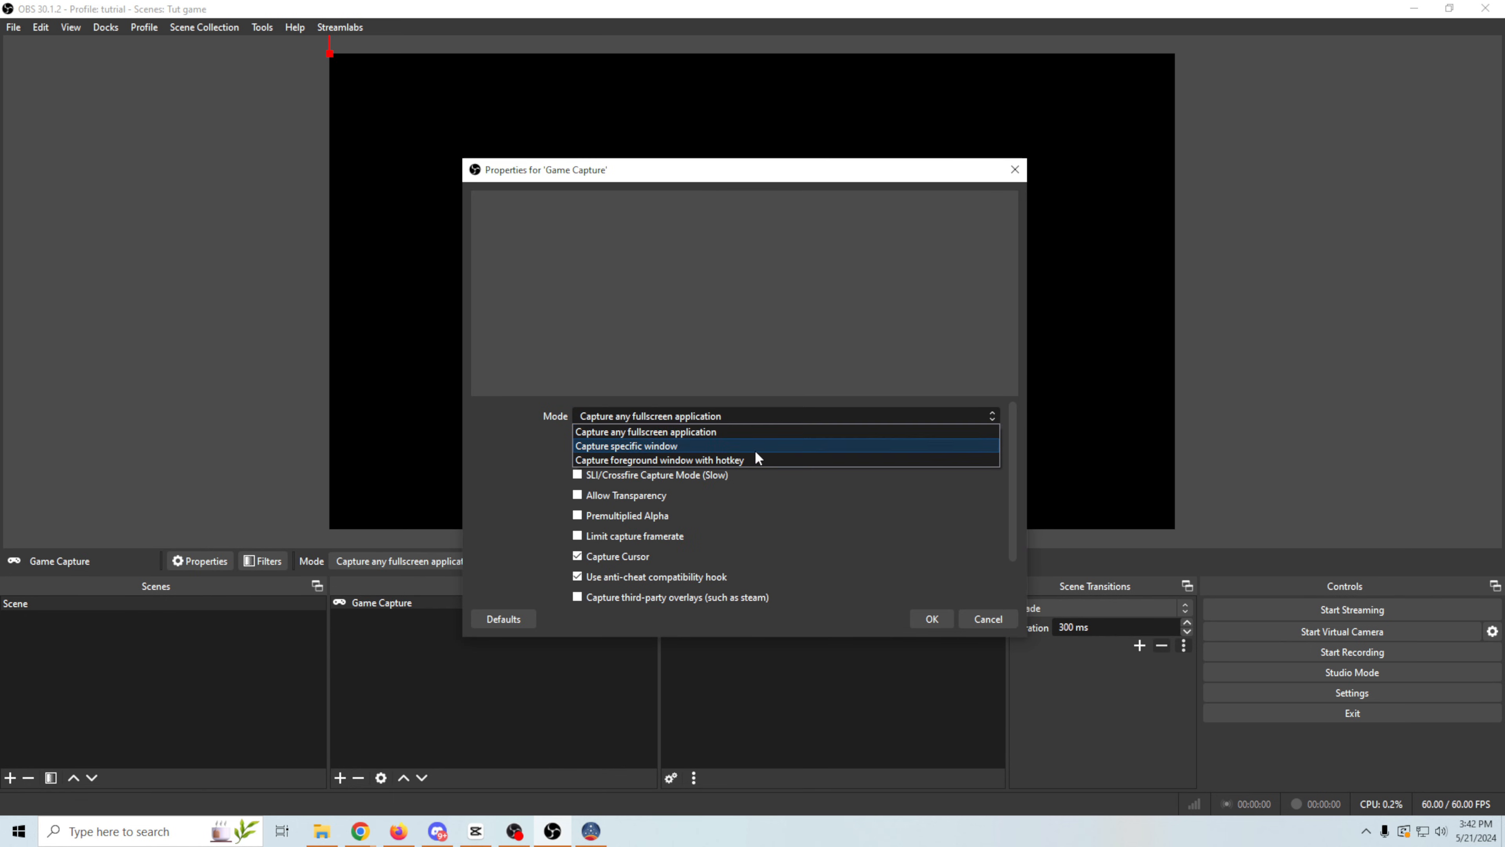
pyautogui.click(740, 445)
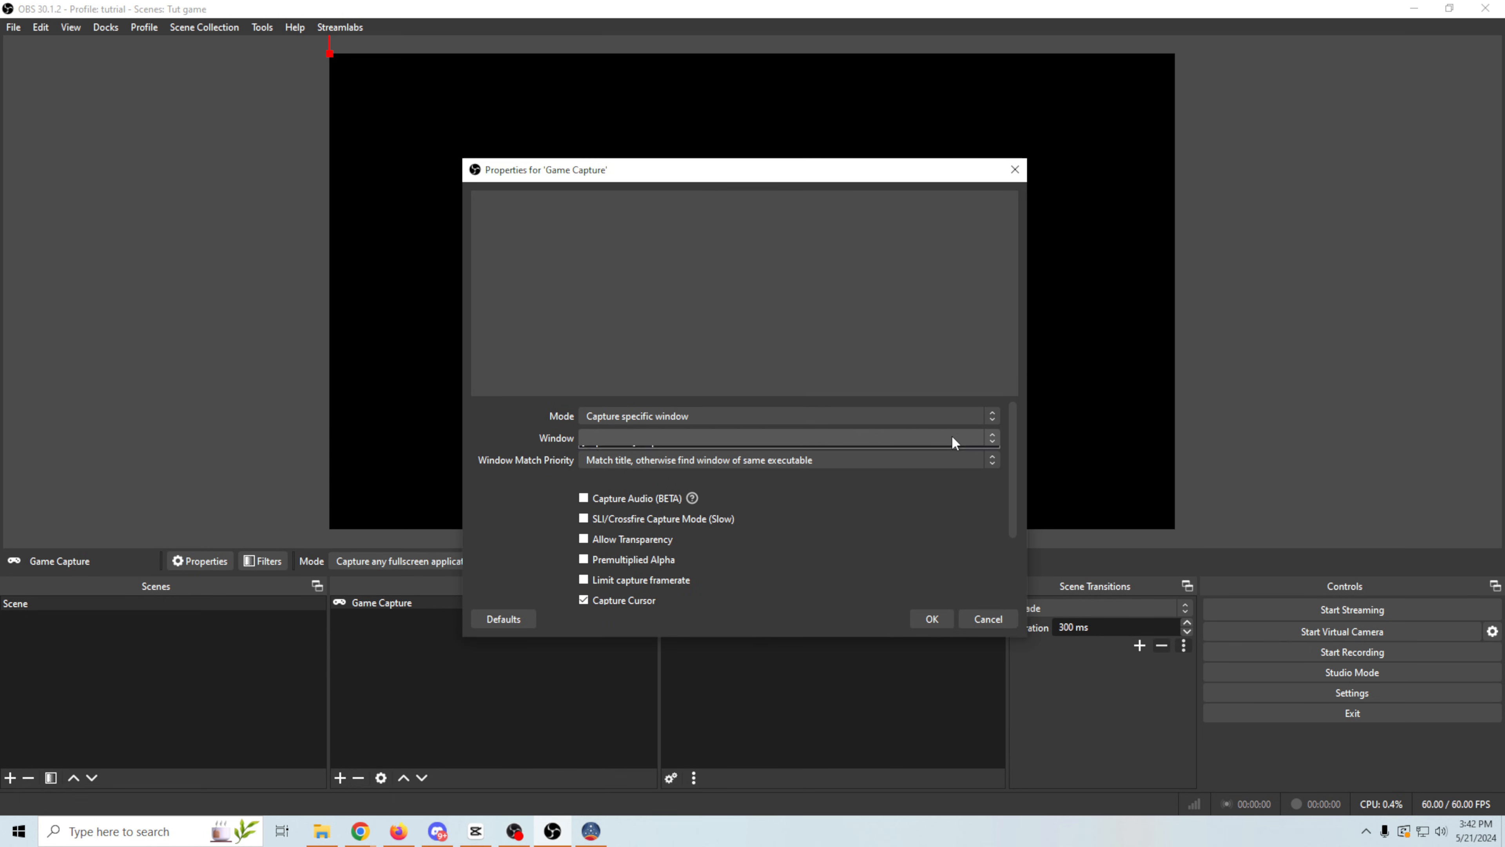
pyautogui.click(694, 475)
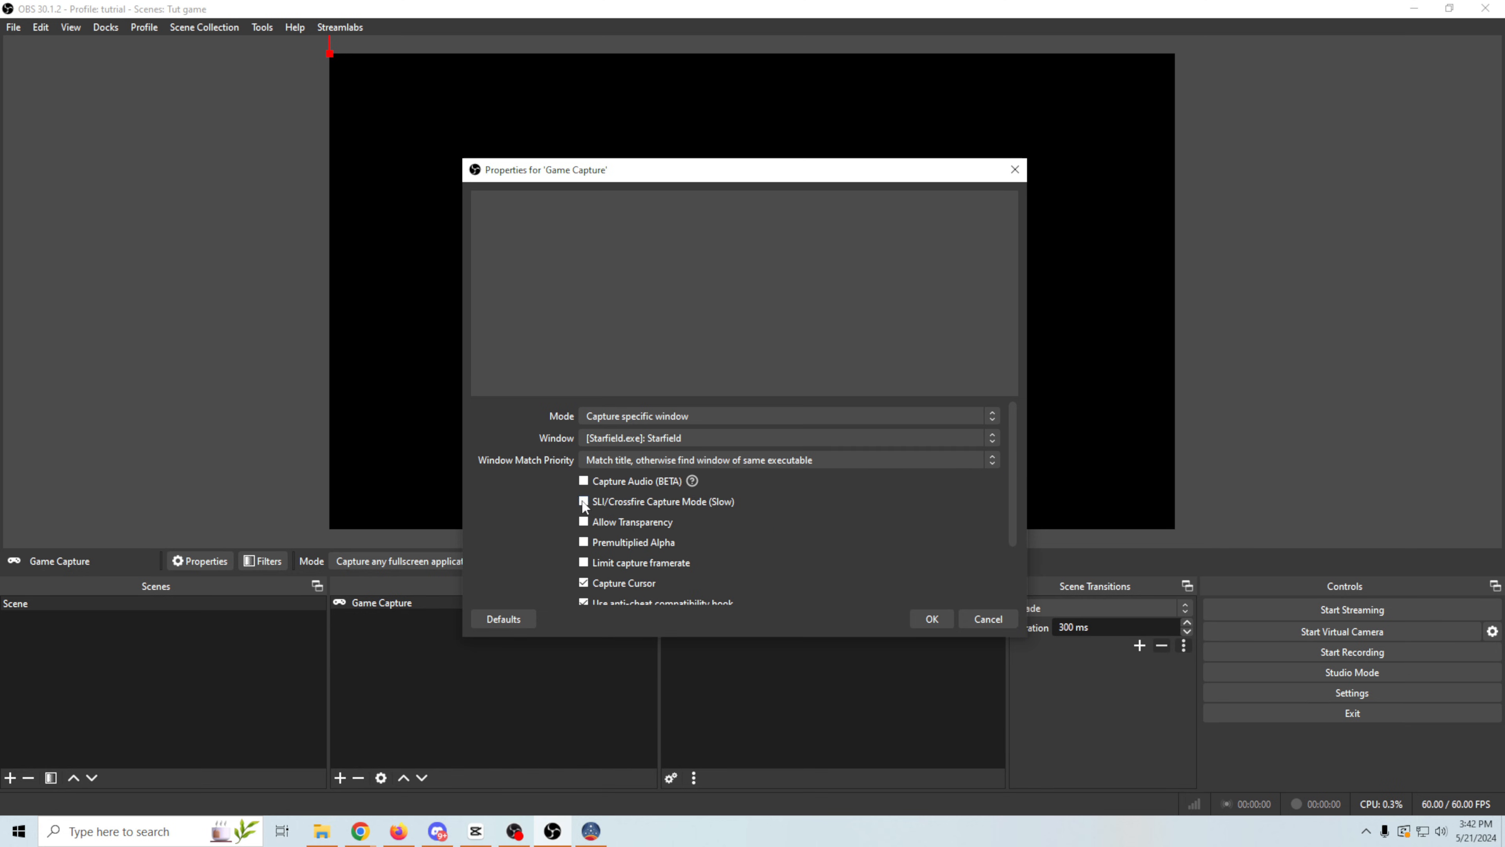
pyautogui.scroll(-2, 614, 464)
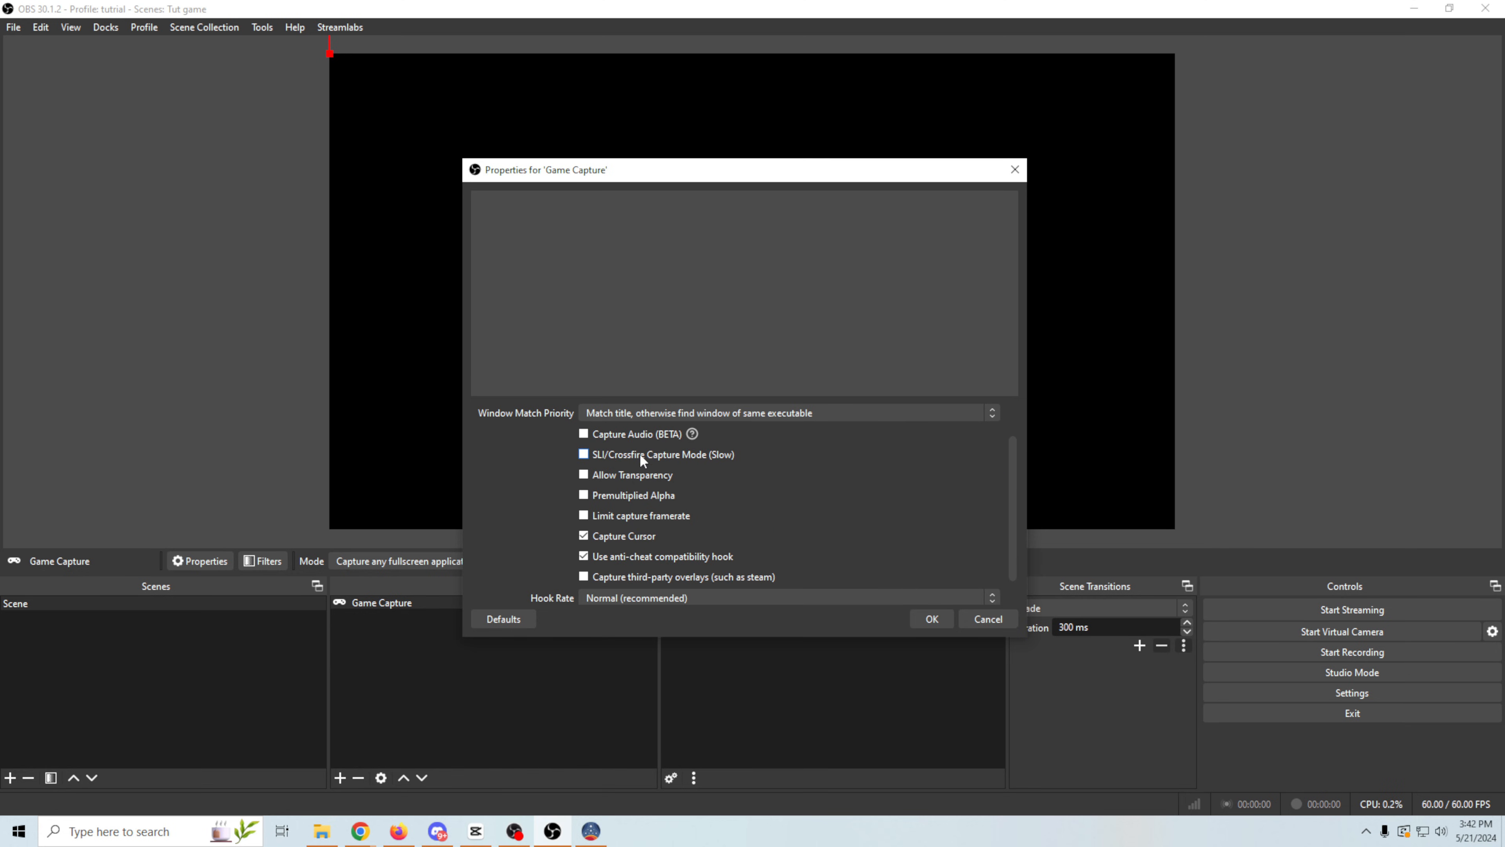
pyautogui.click(932, 618)
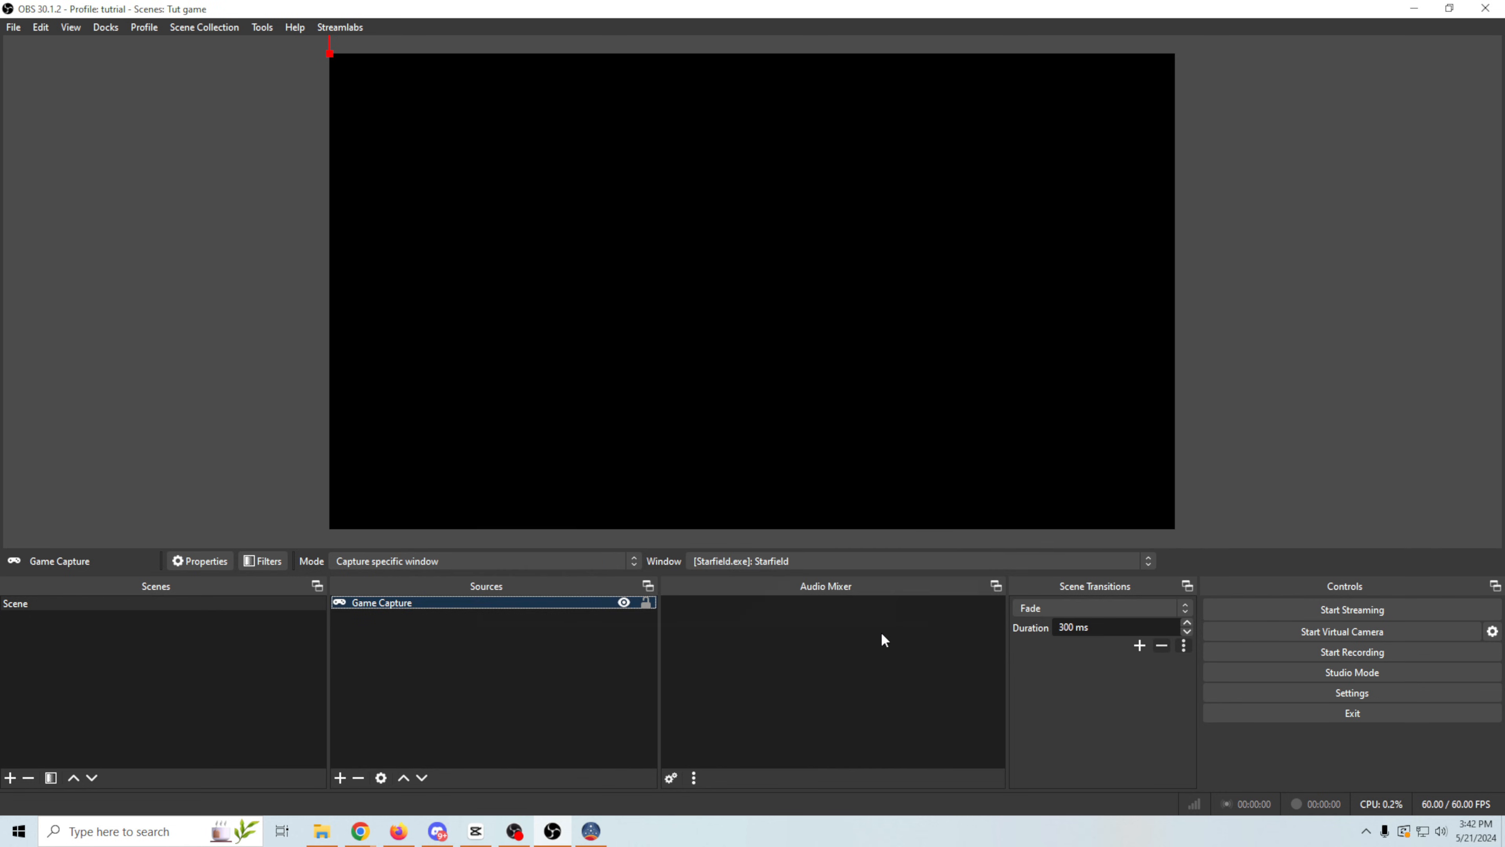
# - Switch to the Starfield game so it gets captured, and scale the Game Capture picture to fill the whole canvas
pyautogui.click(699, 470)
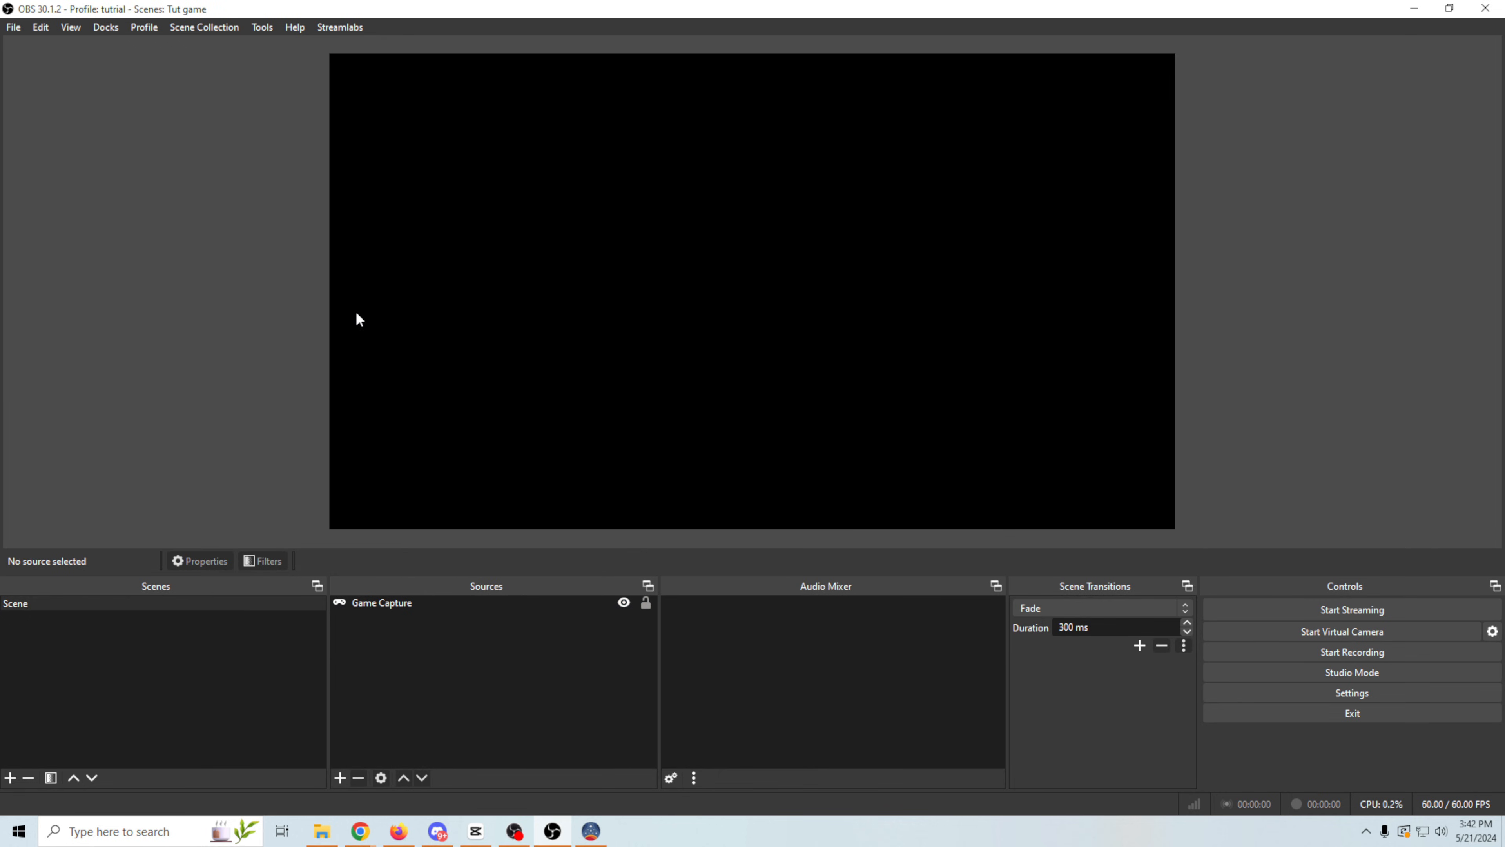
pyautogui.hotkey('alt', 'Tab')
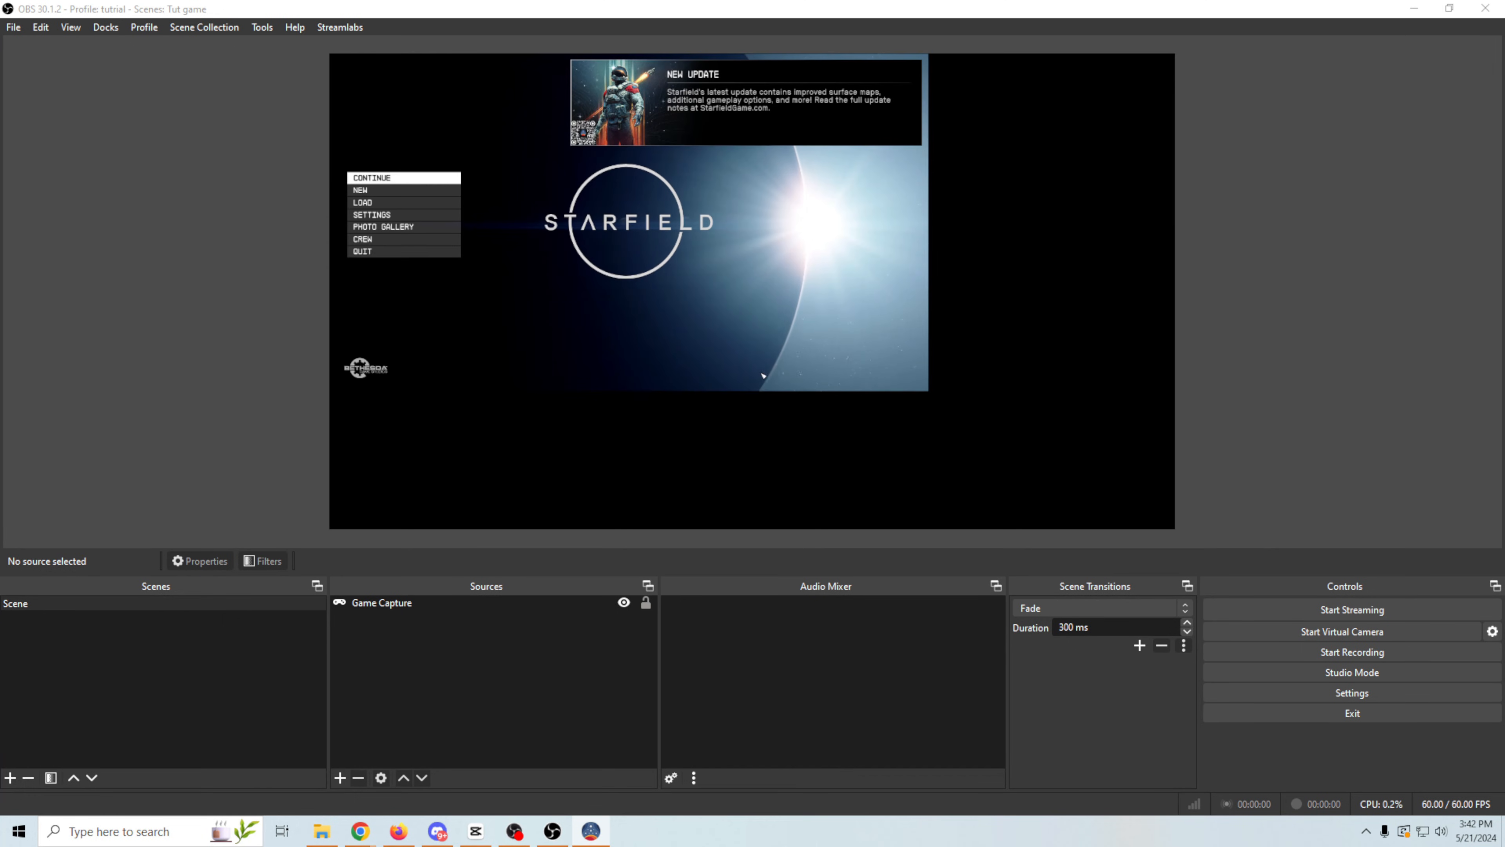
pyautogui.click(822, 343)
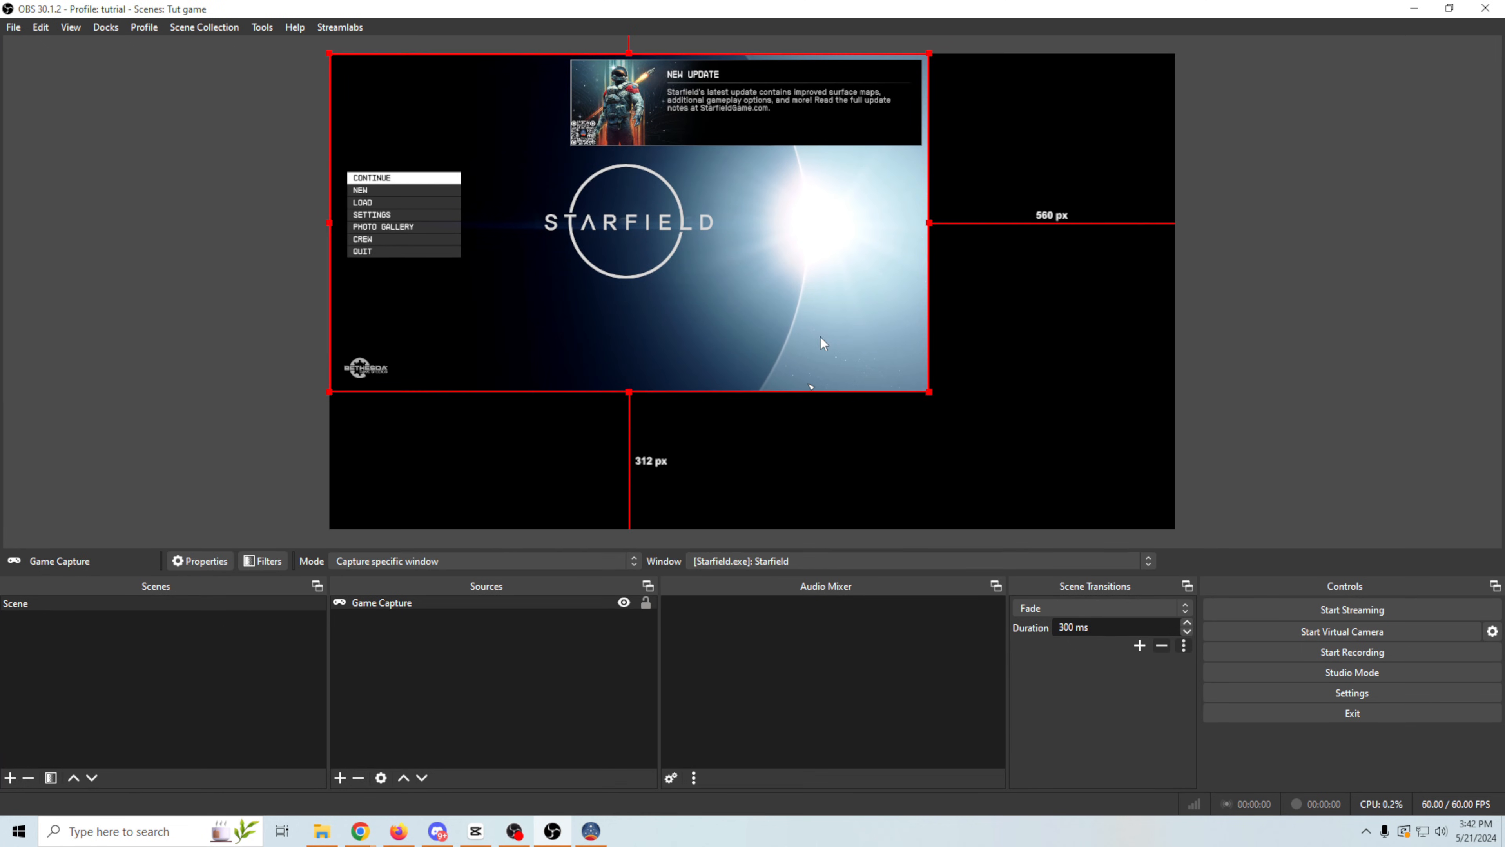
pyautogui.moveTo(927, 392); pyautogui.dragTo(1167, 534)
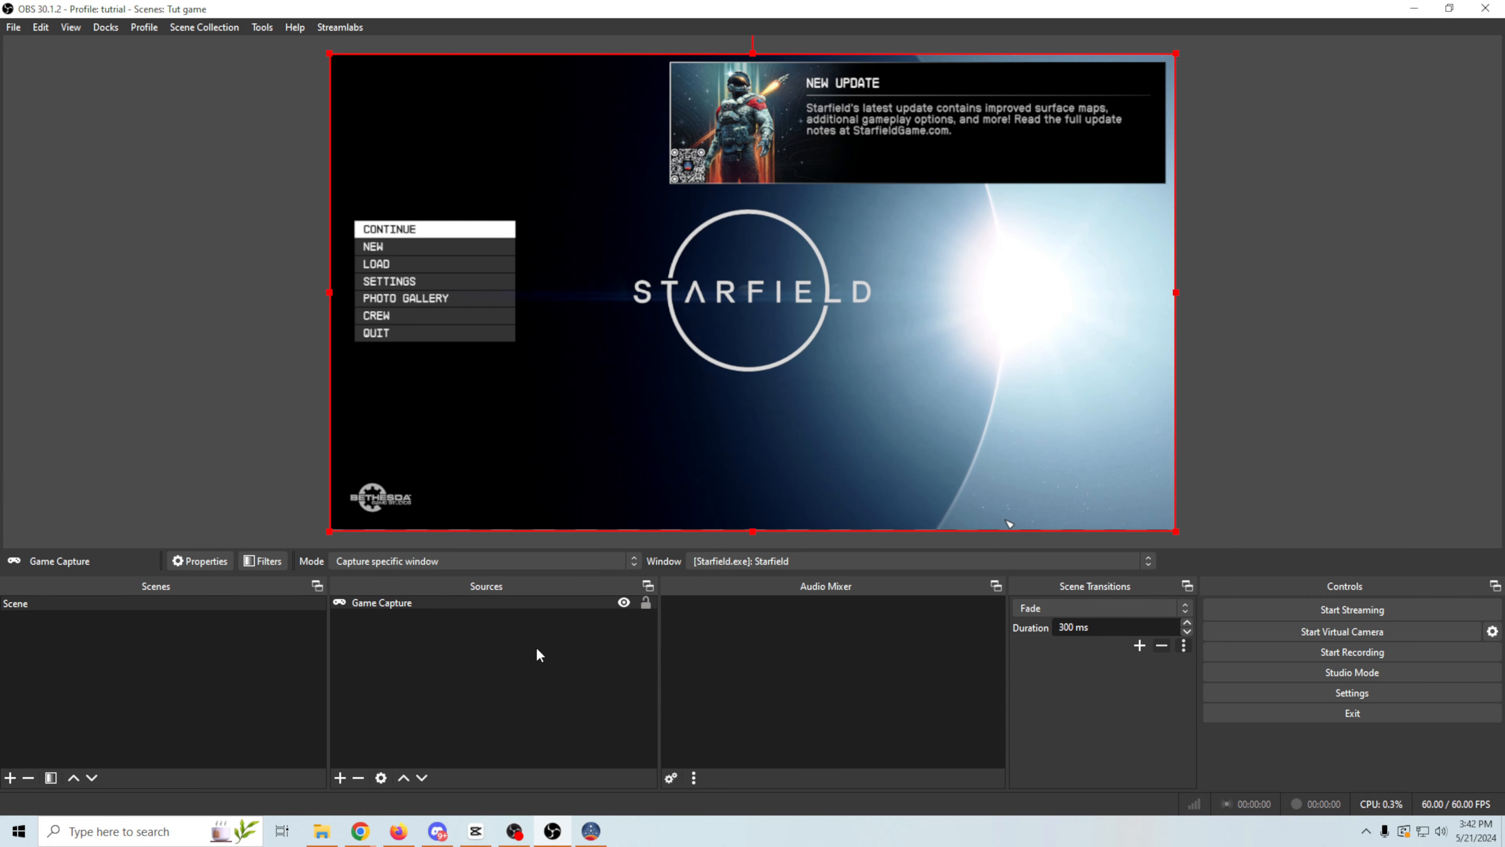
# - Add a new Application Audio Capture (BETA) source named Game Audio to the scene
pyautogui.click(339, 777)
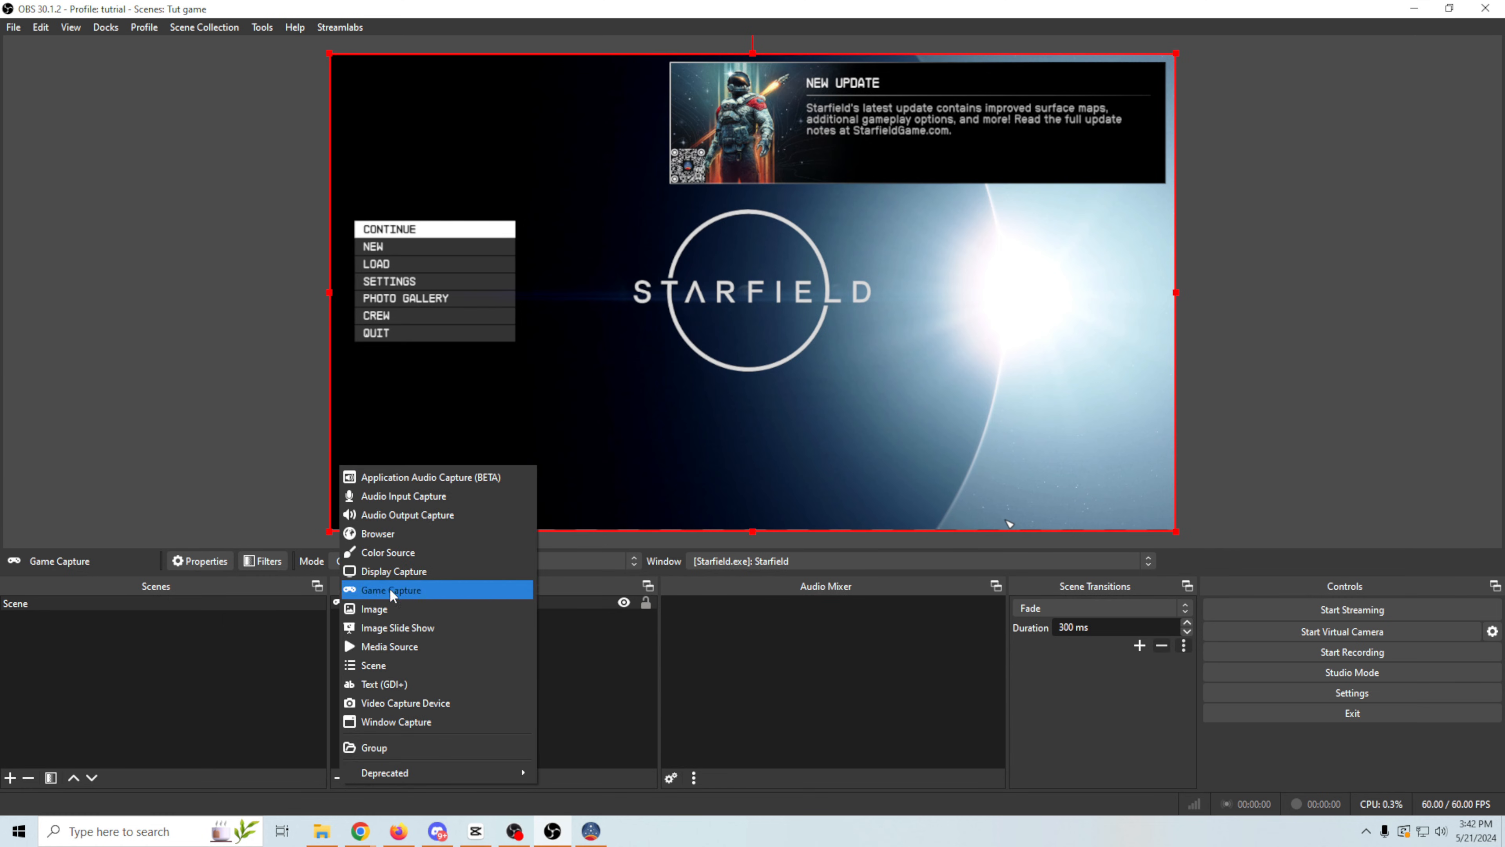
pyautogui.click(418, 478)
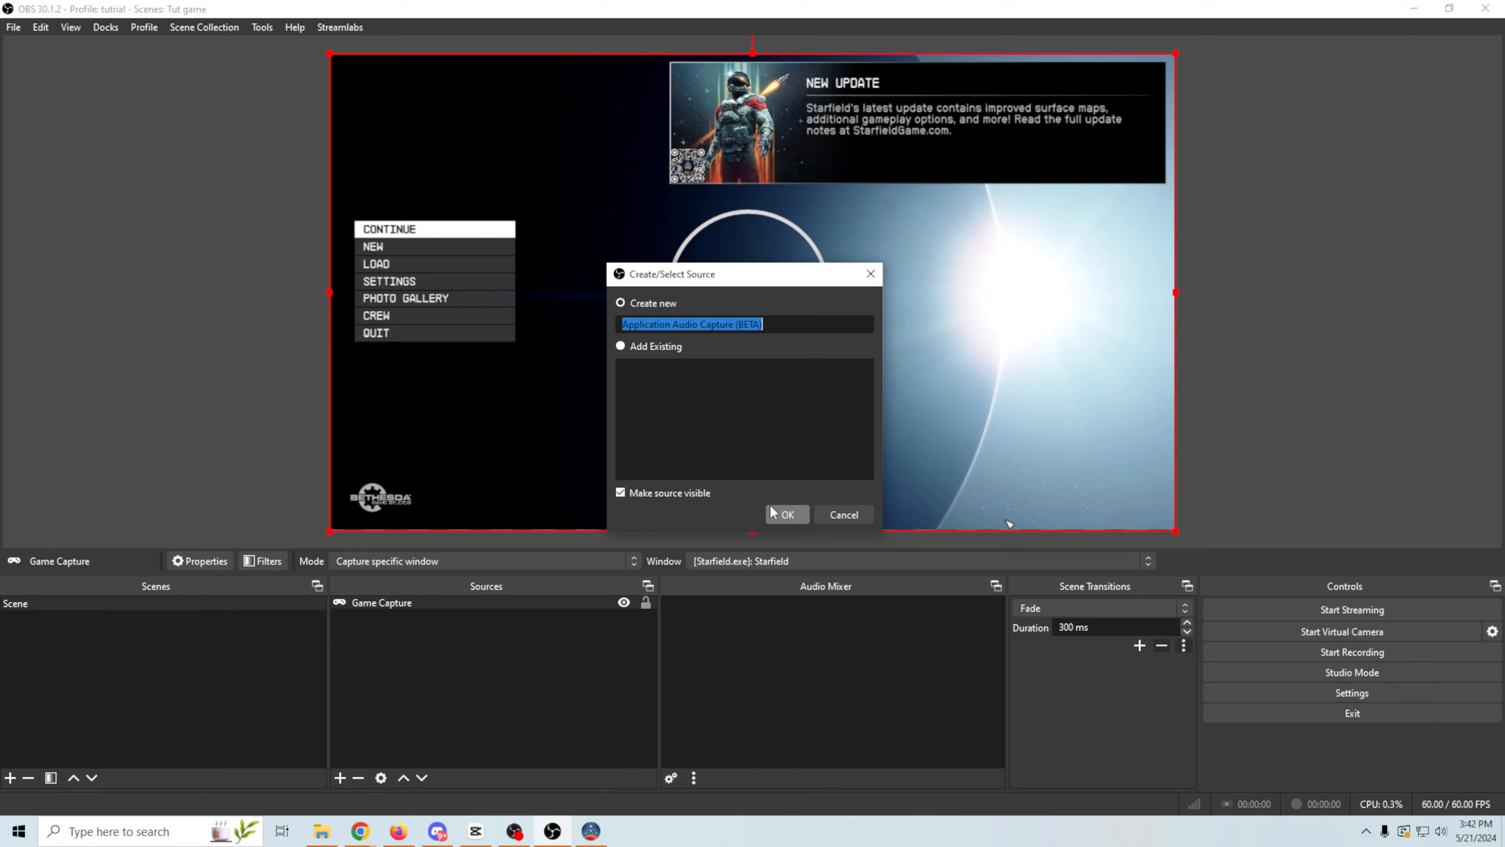
pyautogui.write('G')
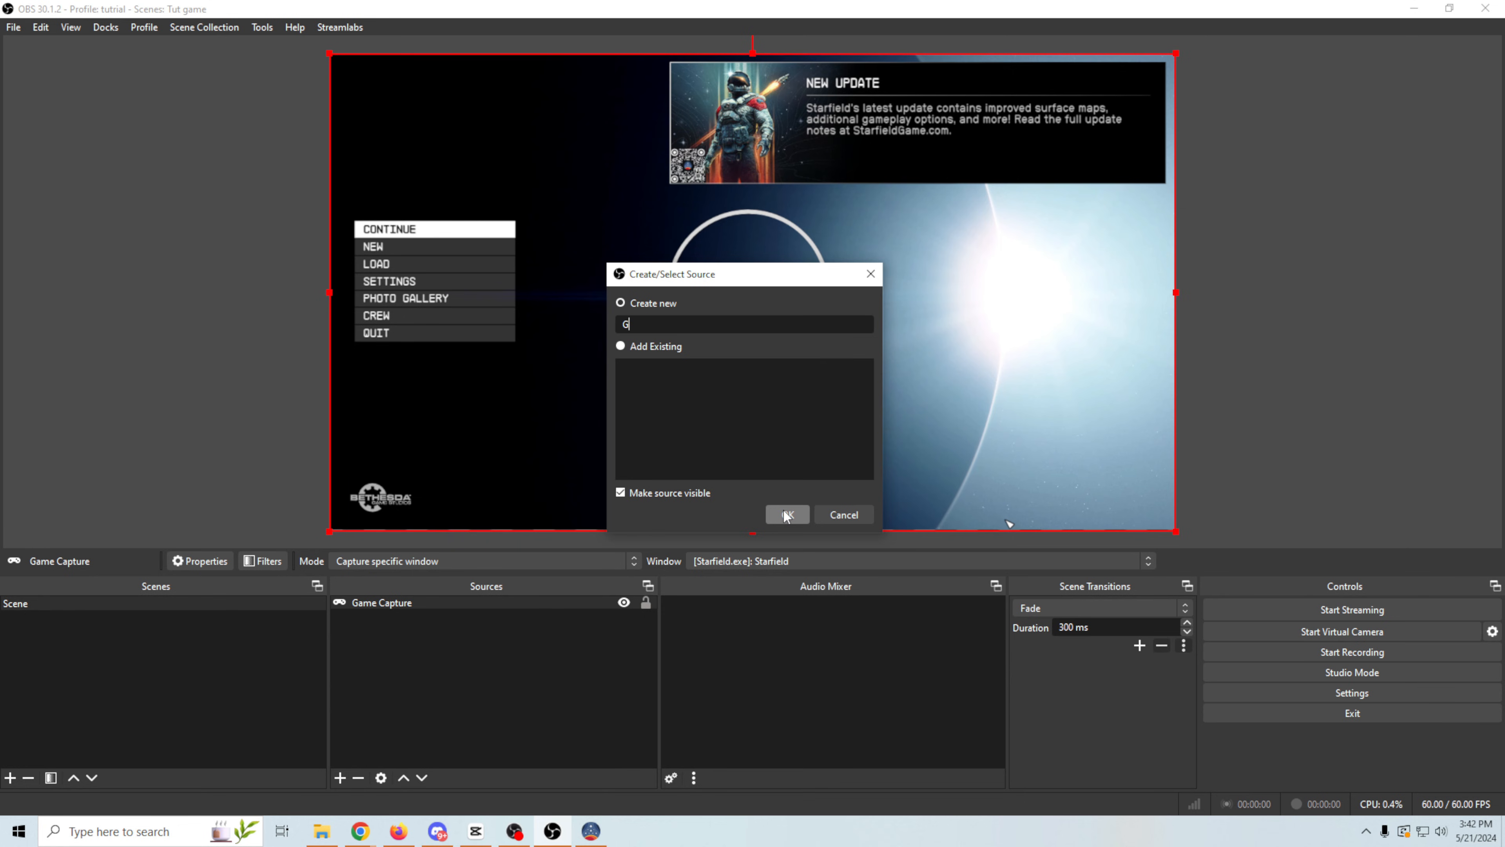
pyautogui.write('ame Audio')
pyautogui.click(786, 515)
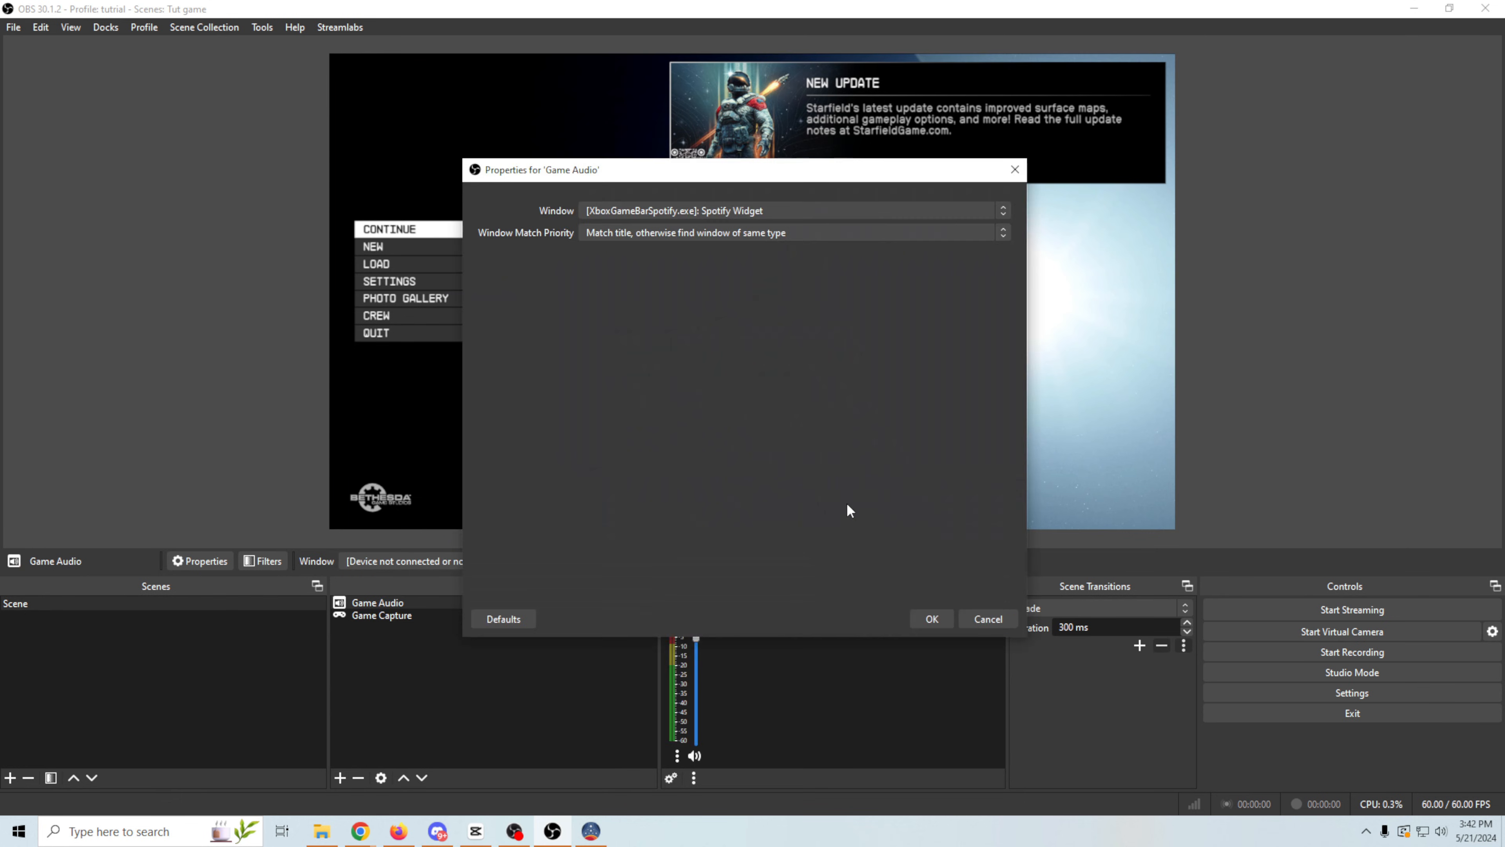
# - Set the Game Audio source's window to [Starfield.exe]: Starfield and switch to the game to test its sound
pyautogui.click(884, 215)
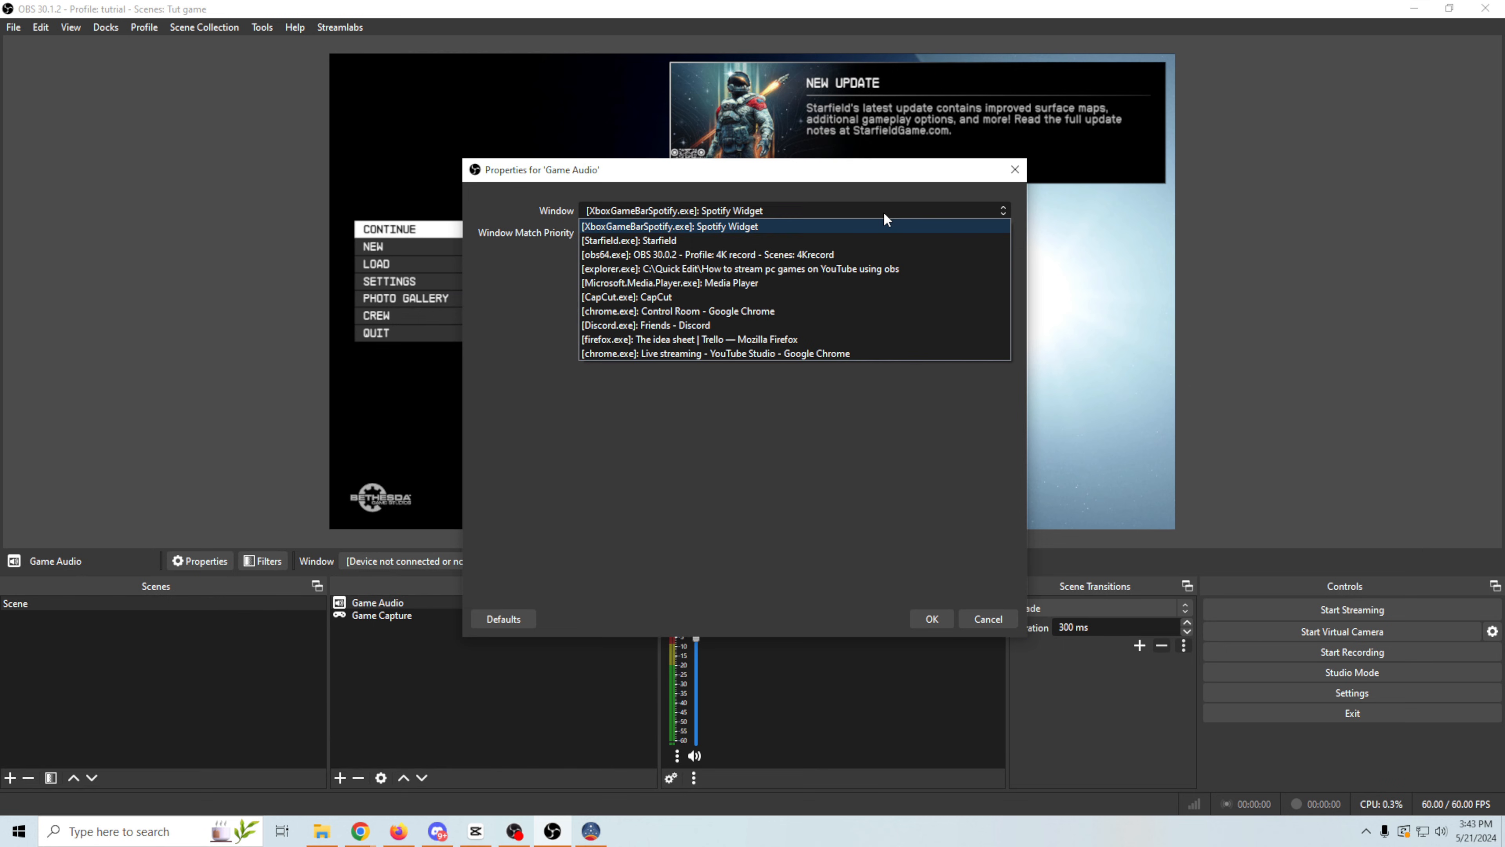
pyautogui.click(598, 242)
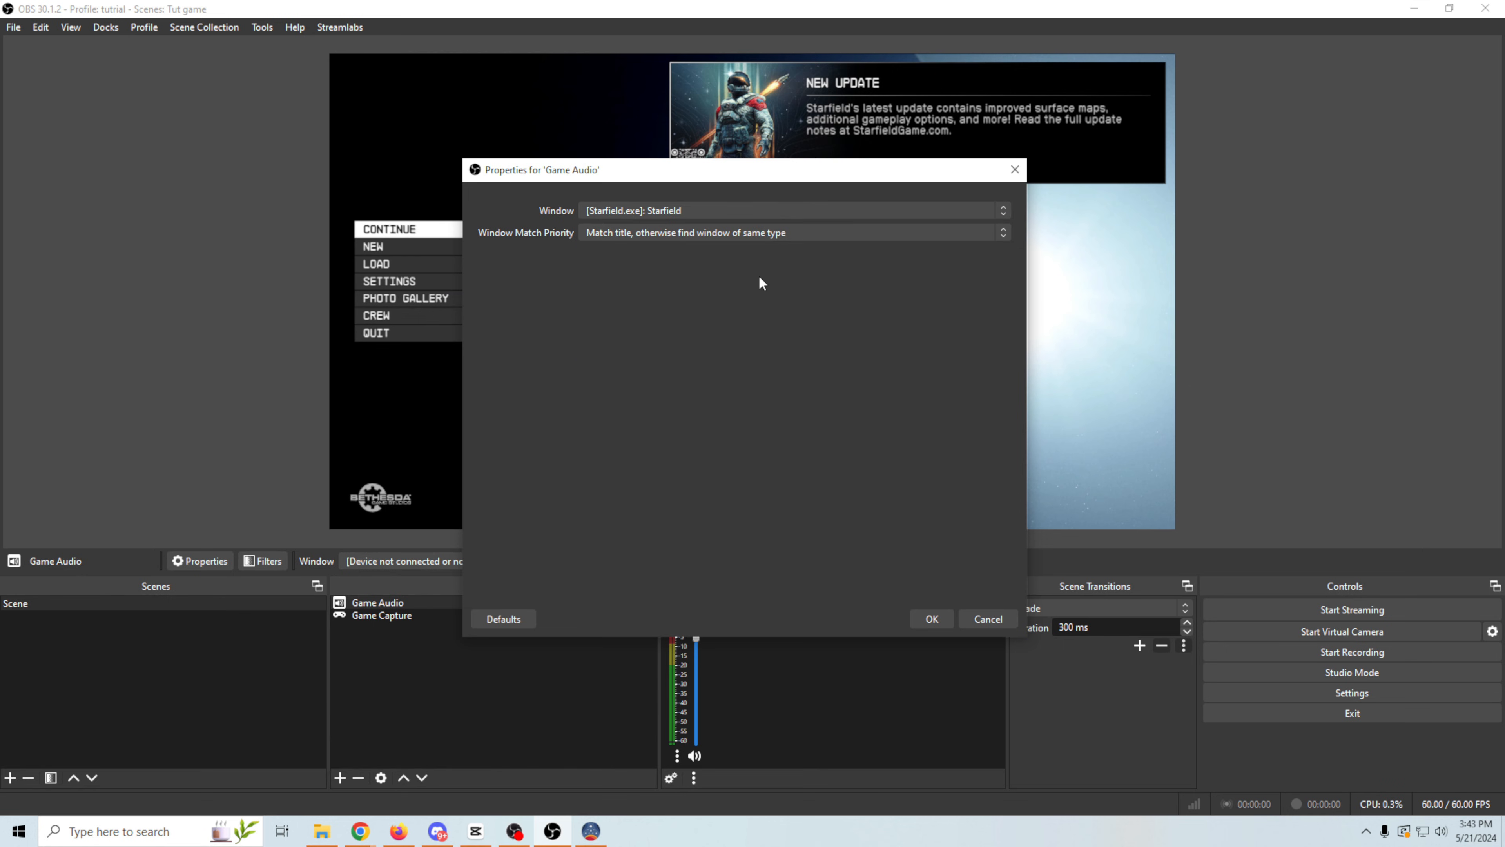
pyautogui.click(923, 624)
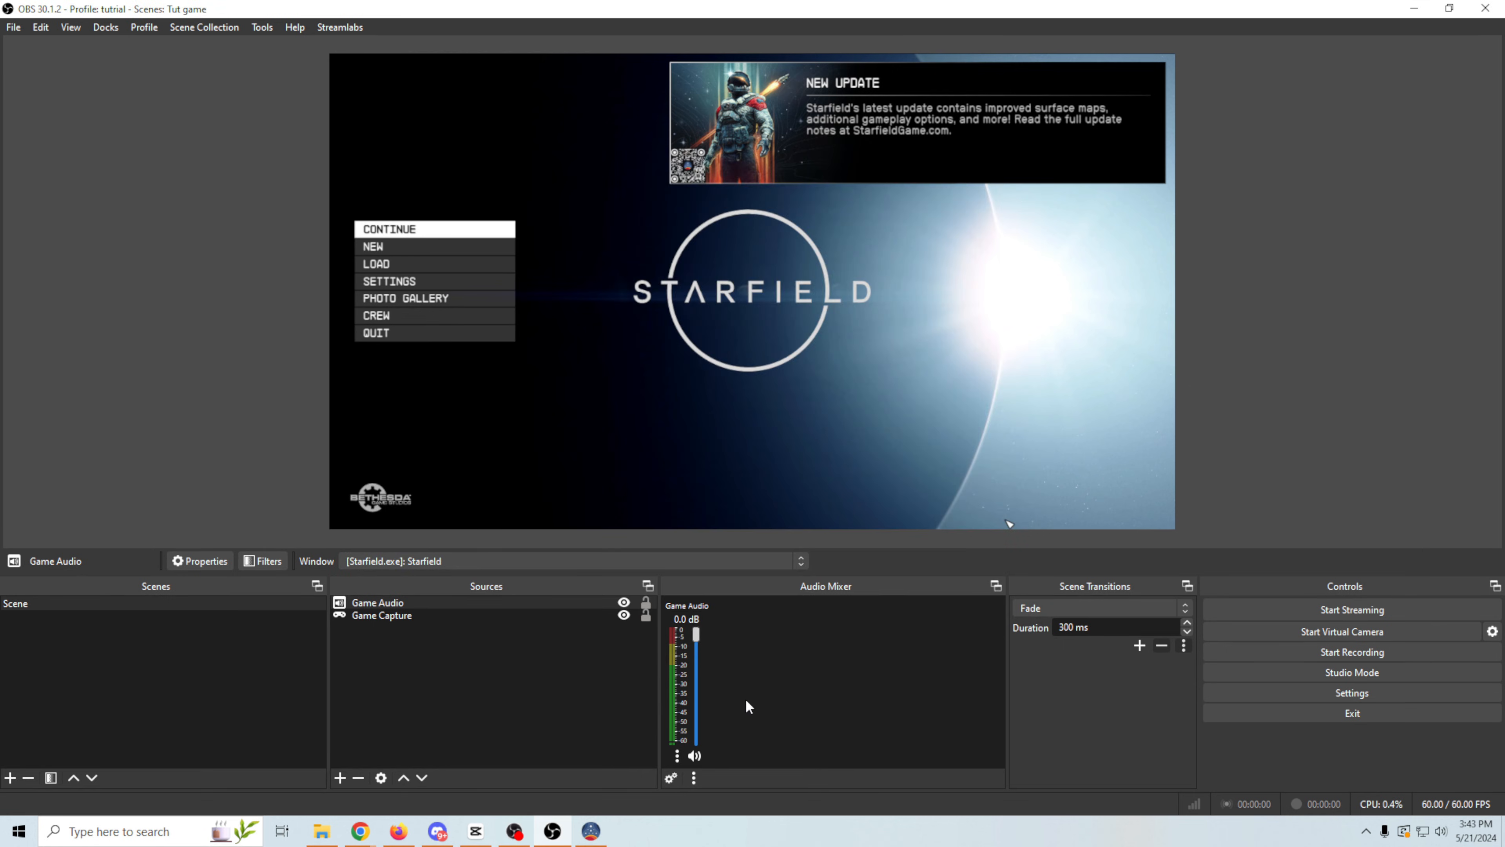
pyautogui.hotkey('alt', 'Tab')
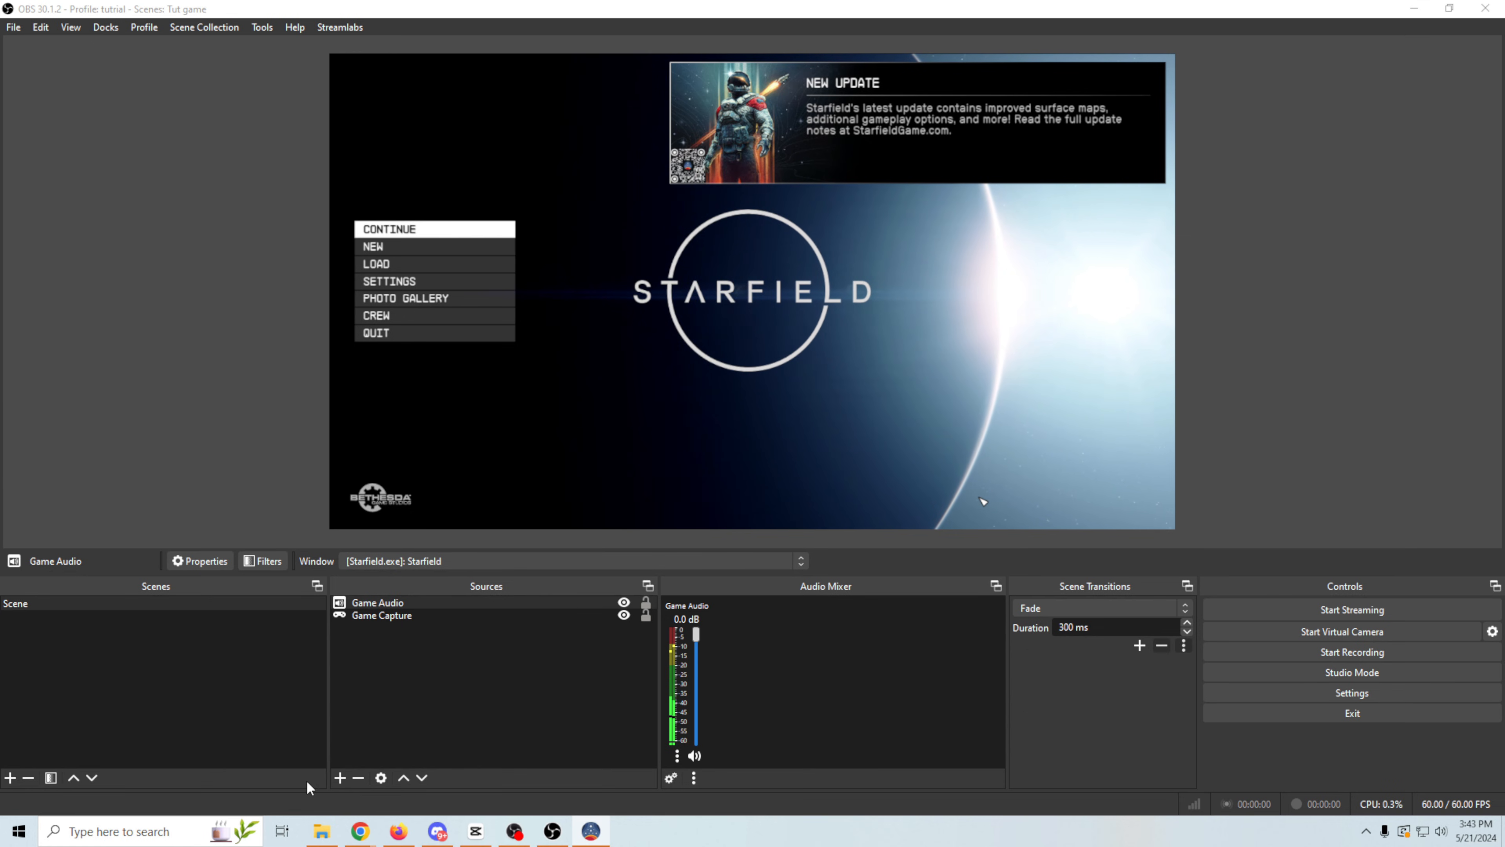
# - Add a new Video Capture Device source named Cam to the scene
pyautogui.click(339, 778)
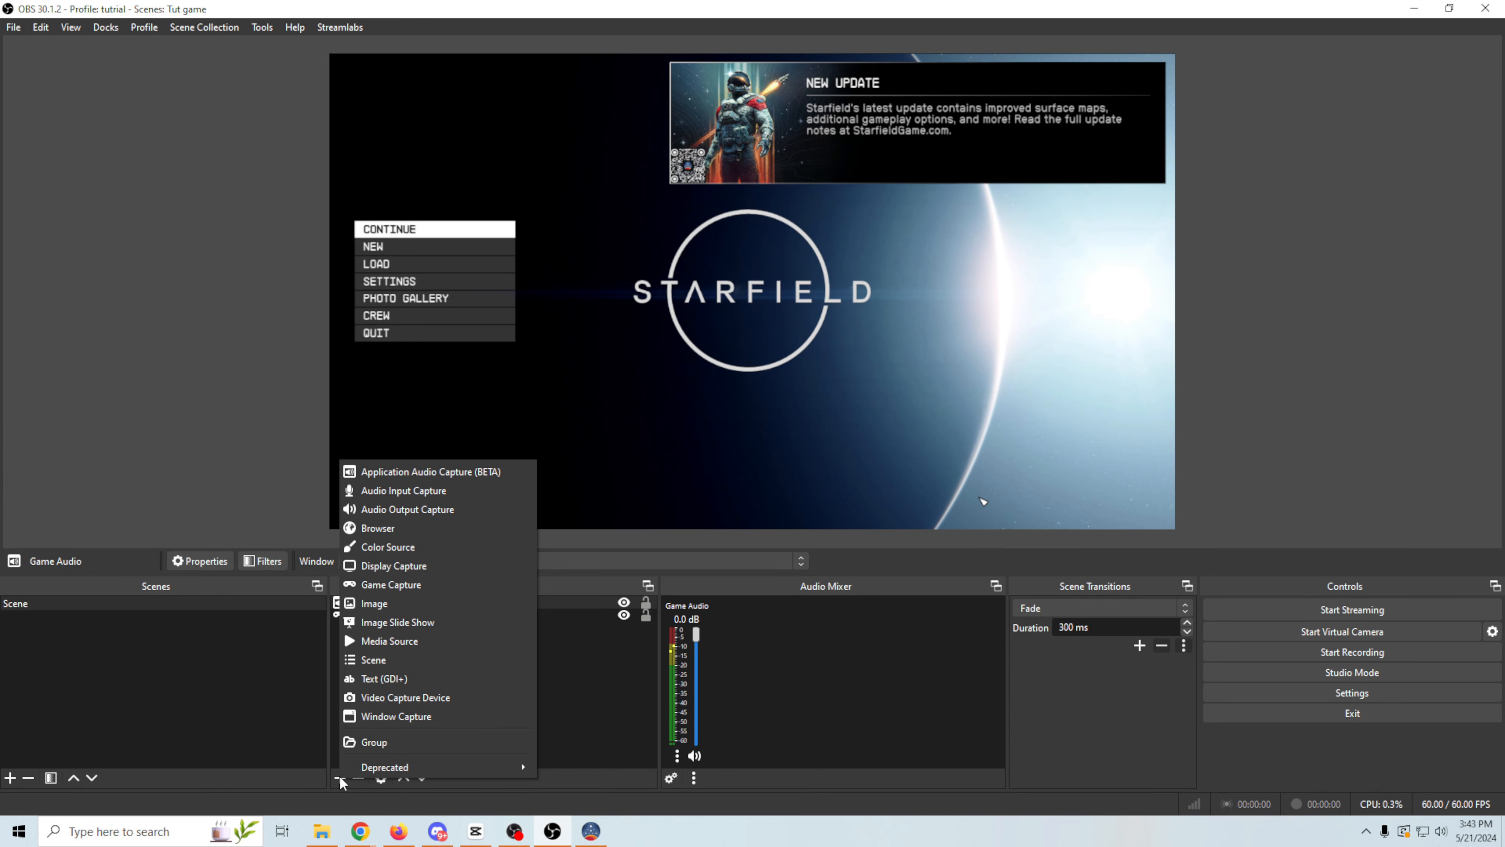
pyautogui.click(406, 693)
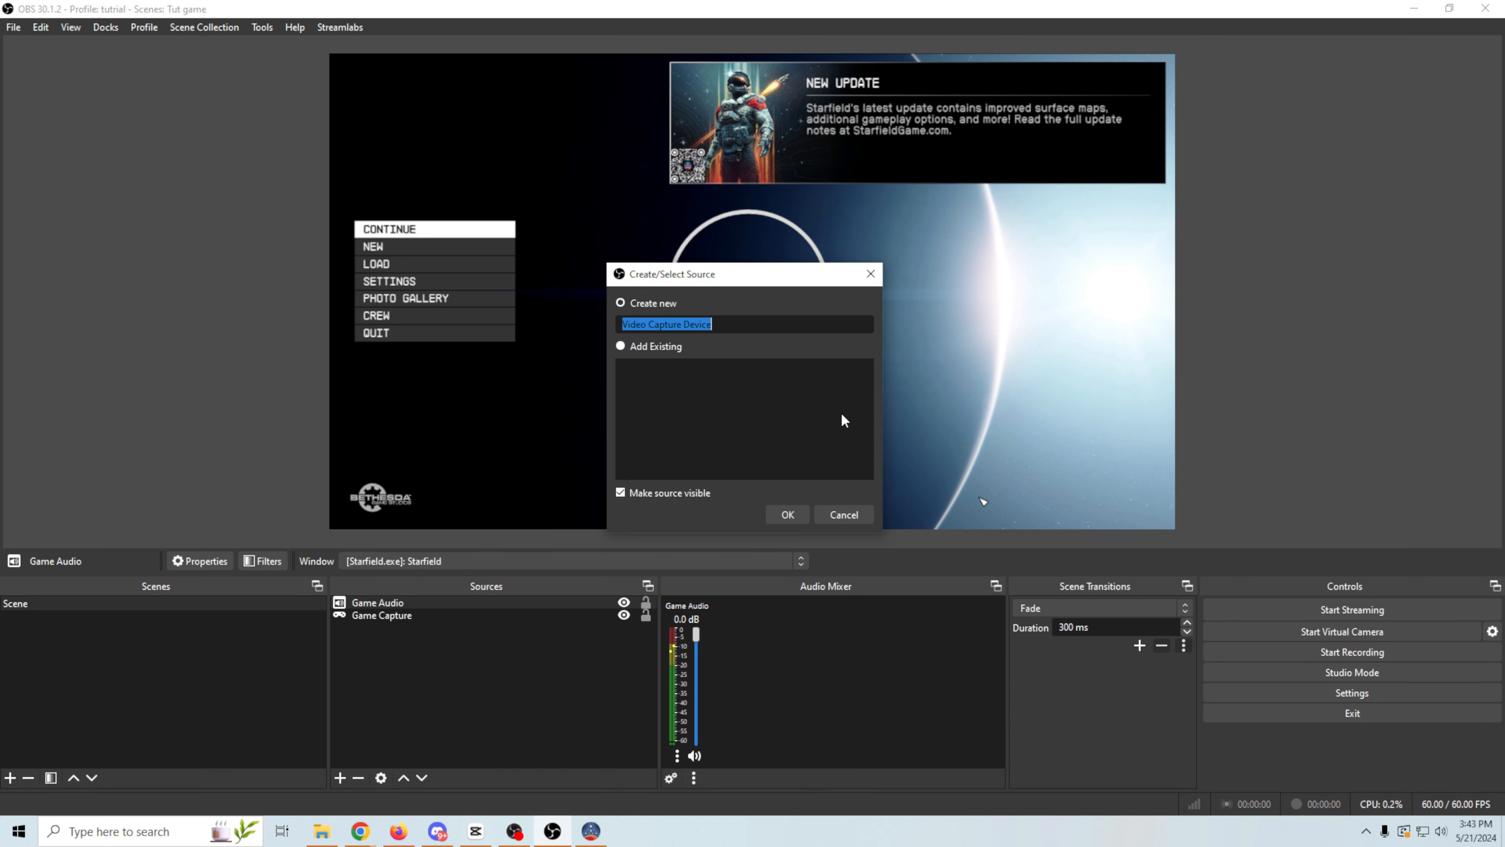
pyautogui.write('Cam')
pyautogui.click(786, 514)
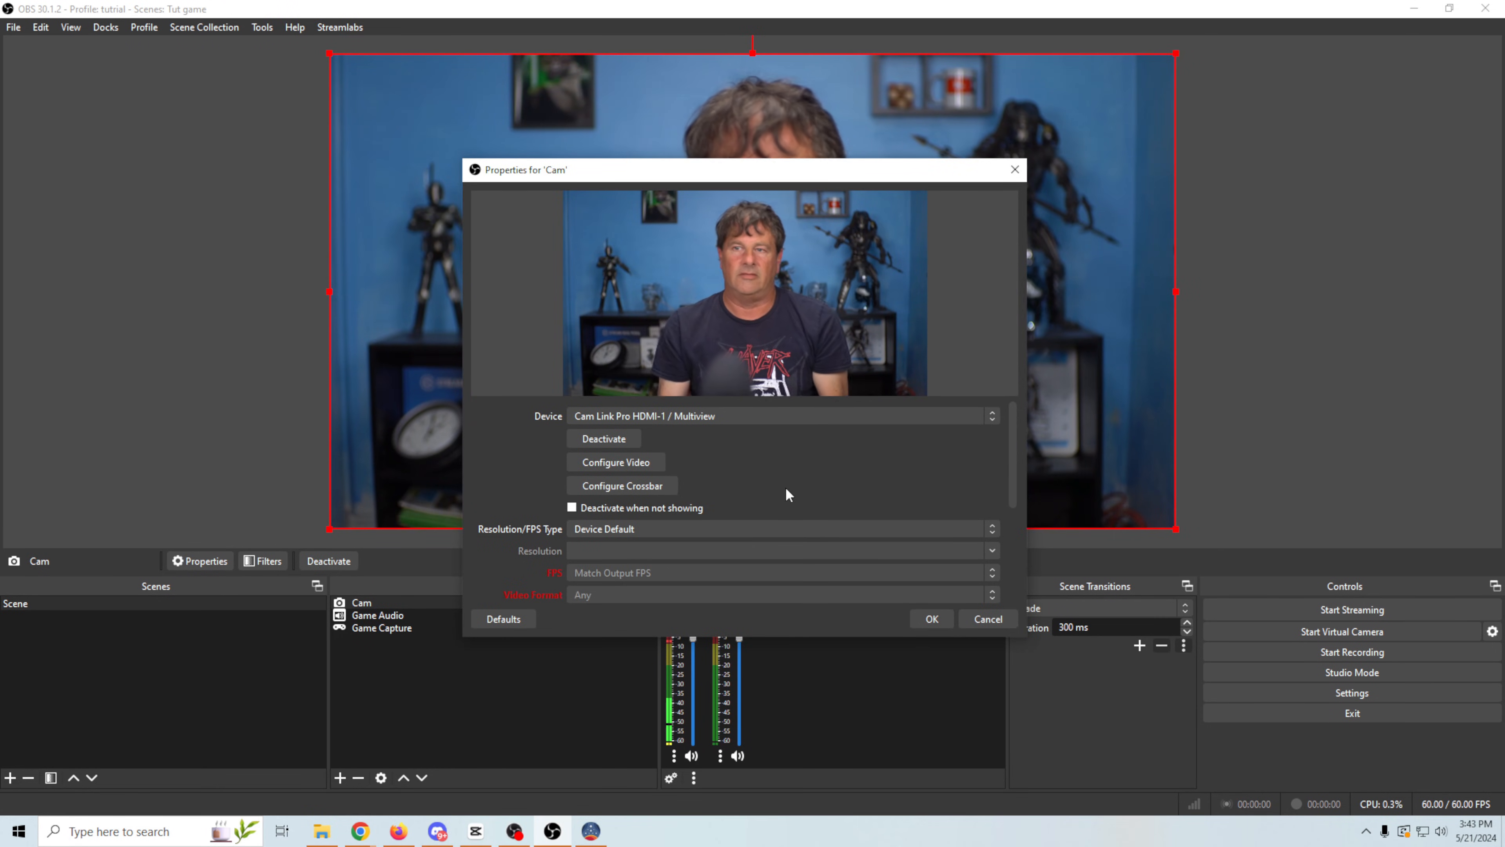
# - Enable a custom audio device for the Cam source, choose Cam Link Pro Audio-1, and accept its properties
pyautogui.scroll(-3, 793, 517)
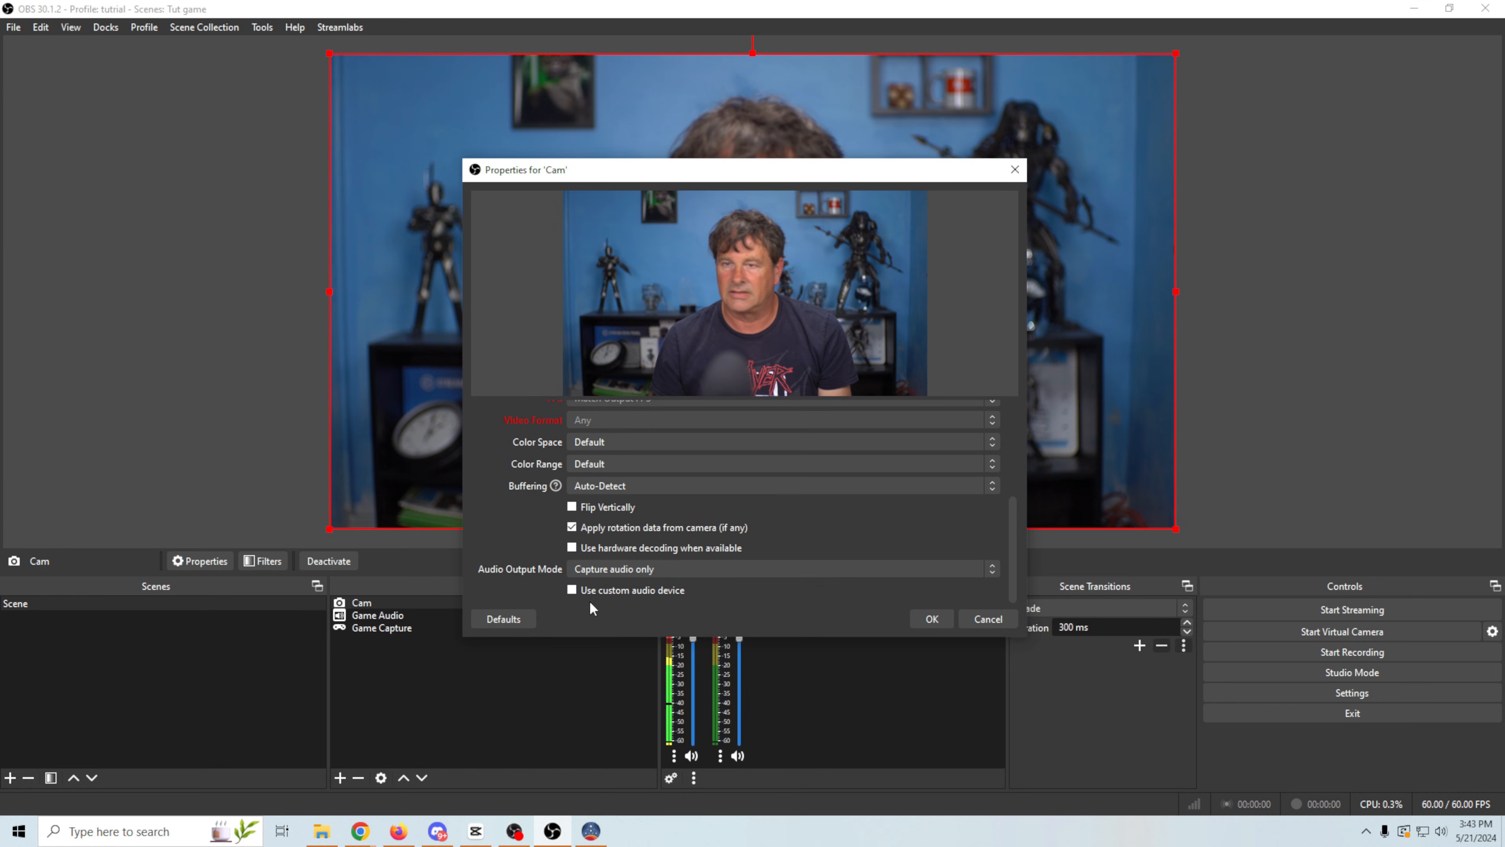
pyautogui.click(572, 588)
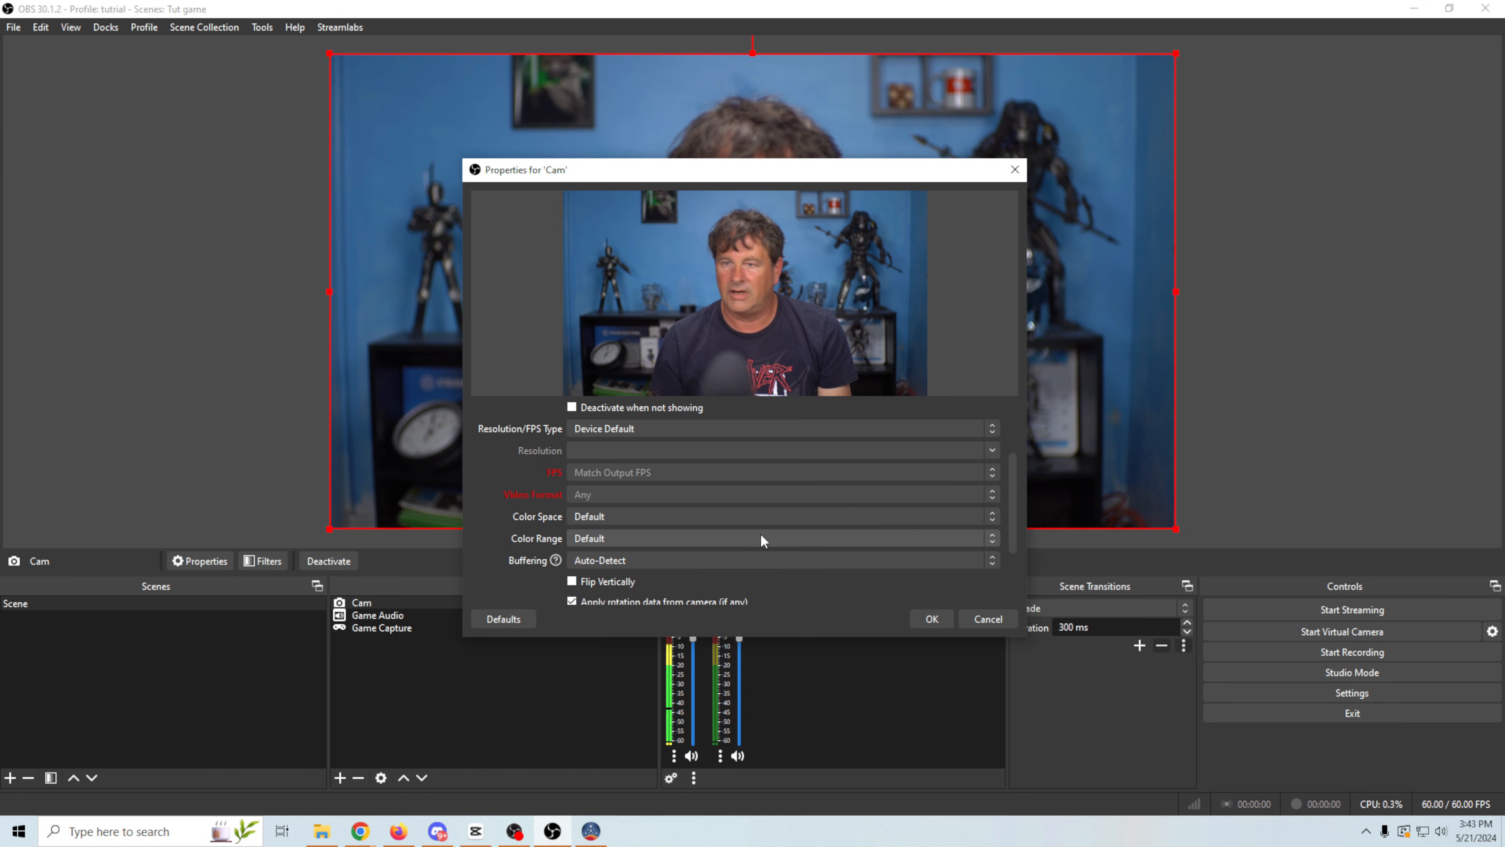
pyautogui.scroll(-5, 760, 533)
pyautogui.click(853, 589)
pyautogui.click(673, 390)
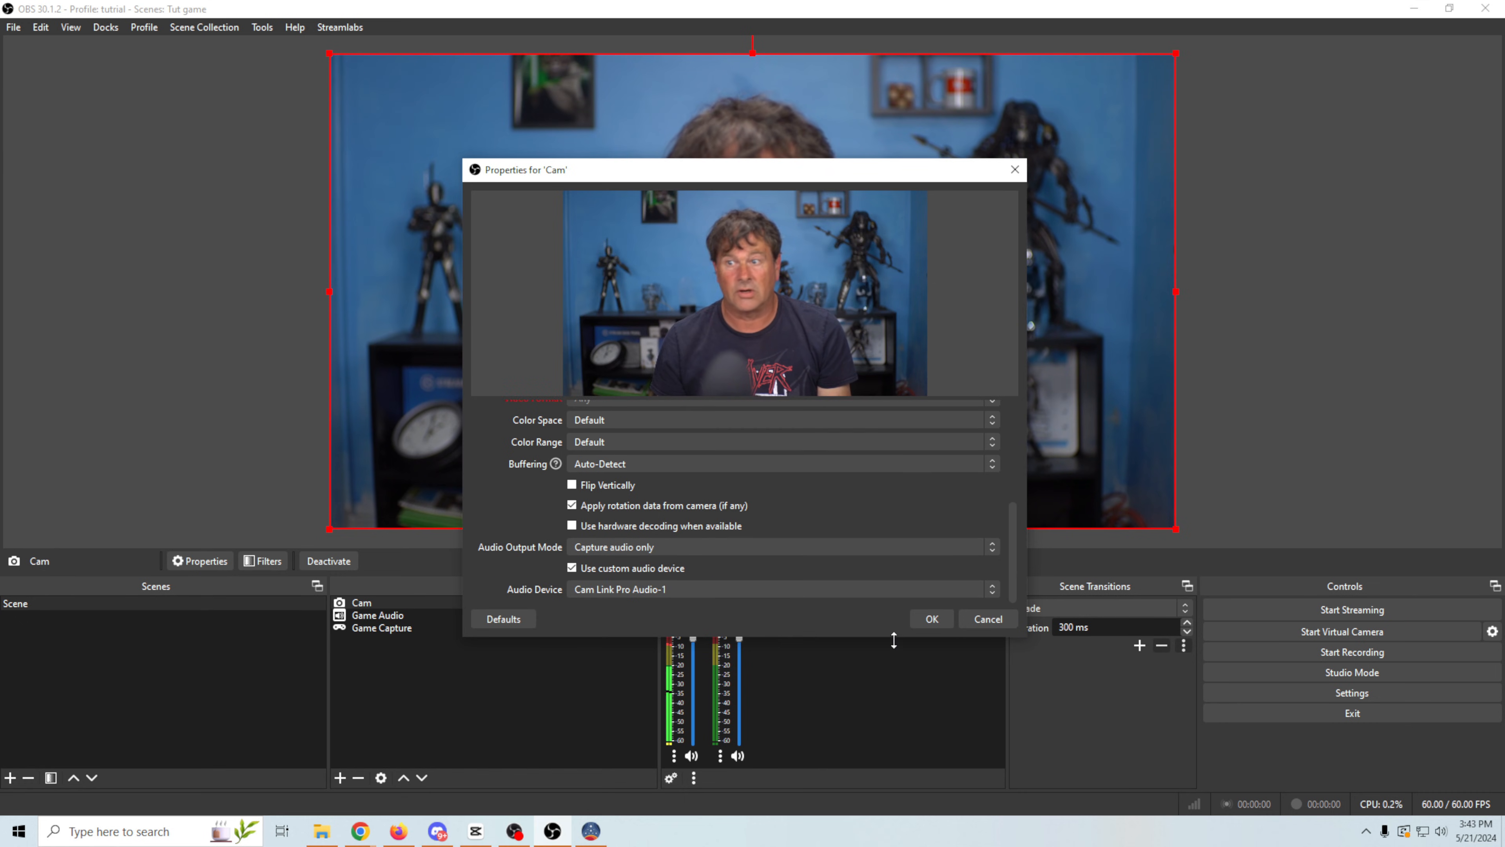
pyautogui.click(933, 618)
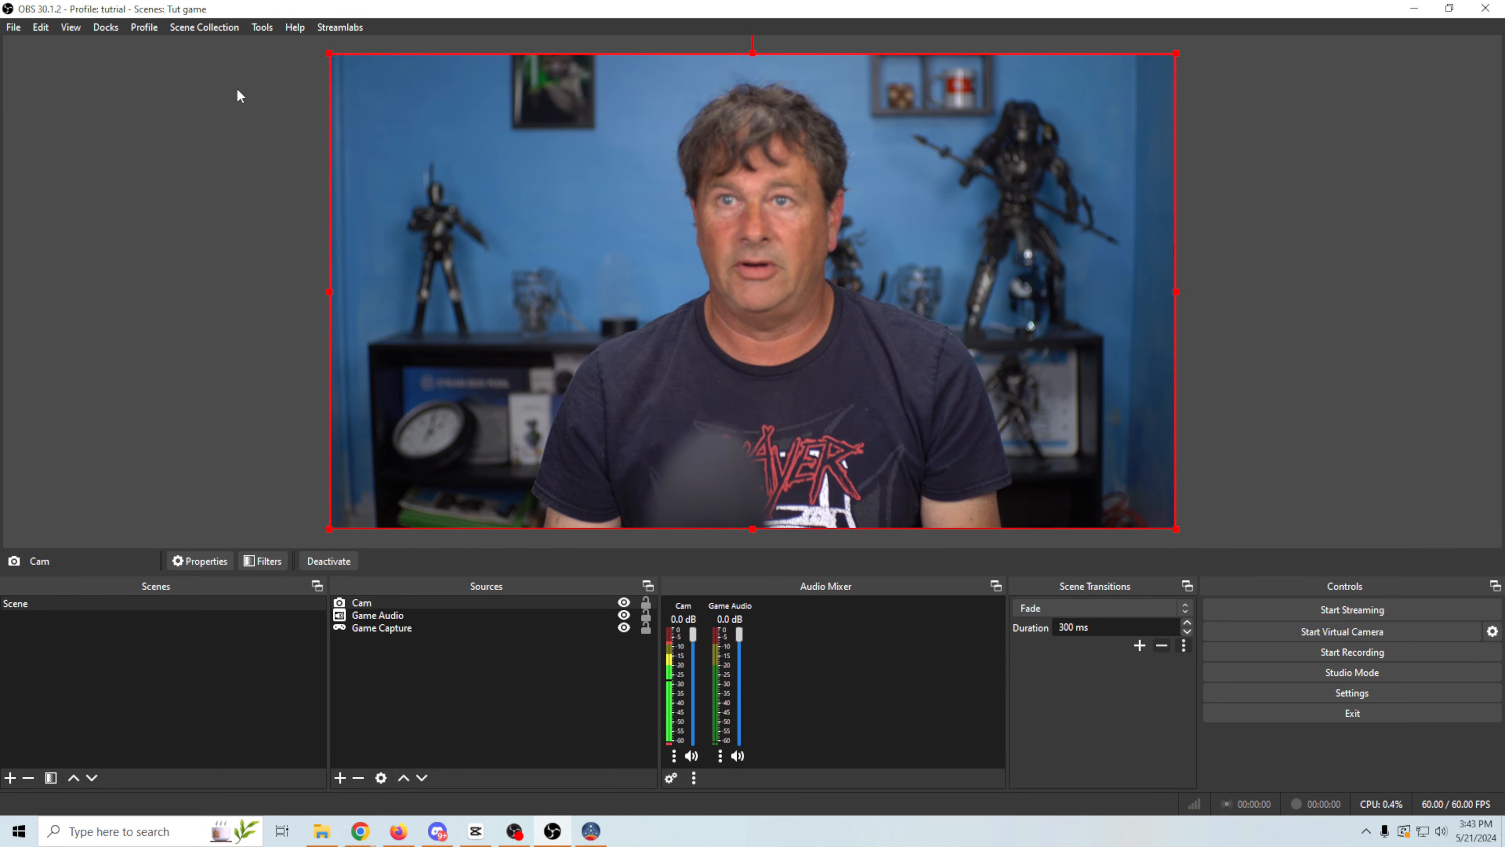
# - Shrink the Cam picture to about 400 × 225 px near the canvas's lower-right corner, and remove the Cam source from the scene
pyautogui.moveTo(327, 53); pyautogui.dragTo(998, 530)
pyautogui.moveTo(1085, 512); pyautogui.dragTo(1047, 487)
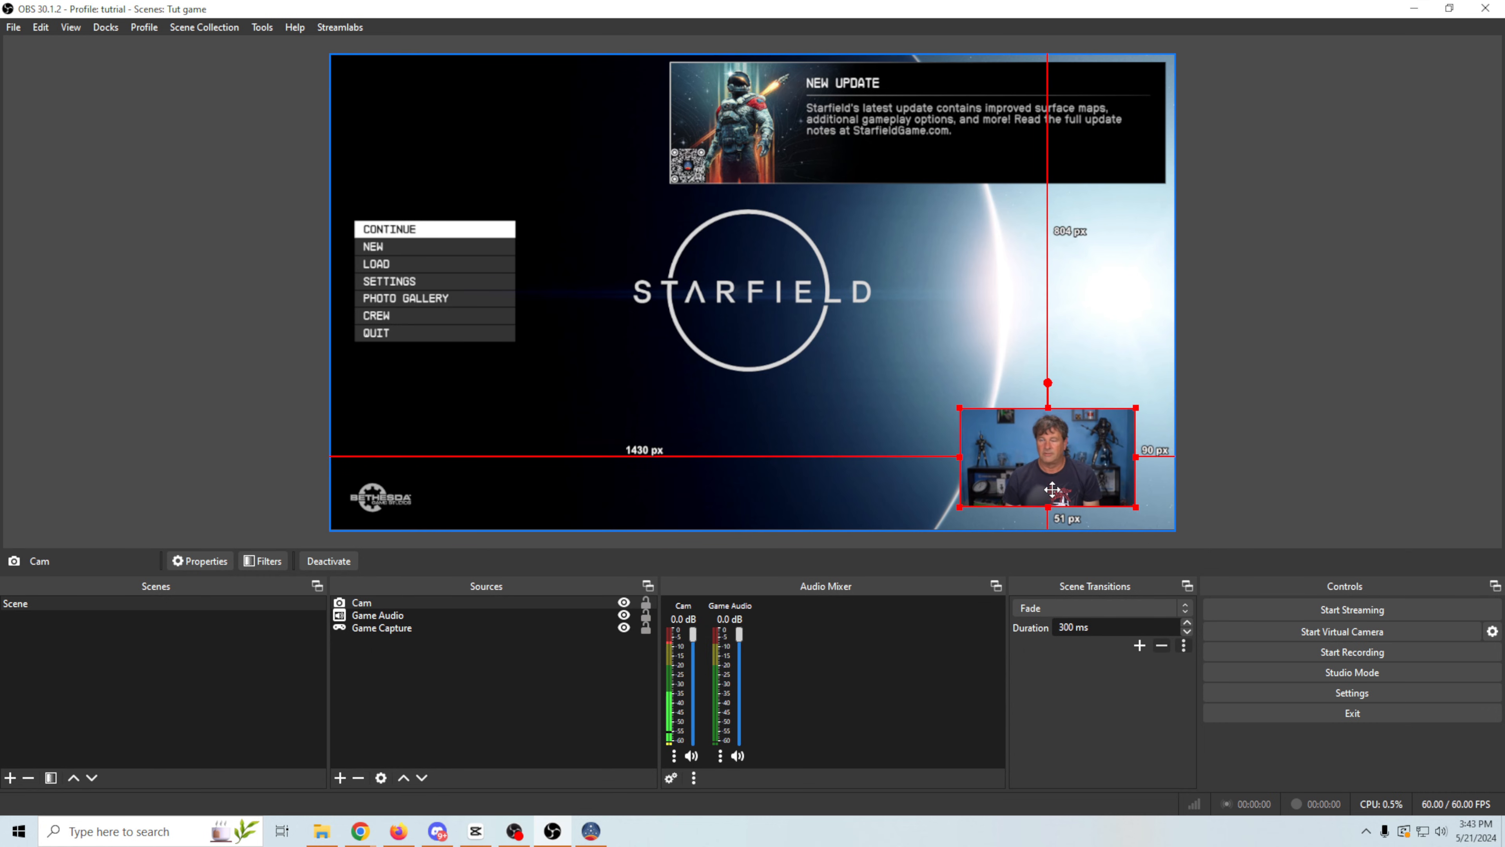
pyautogui.rightClick(406, 603)
pyautogui.click(444, 288)
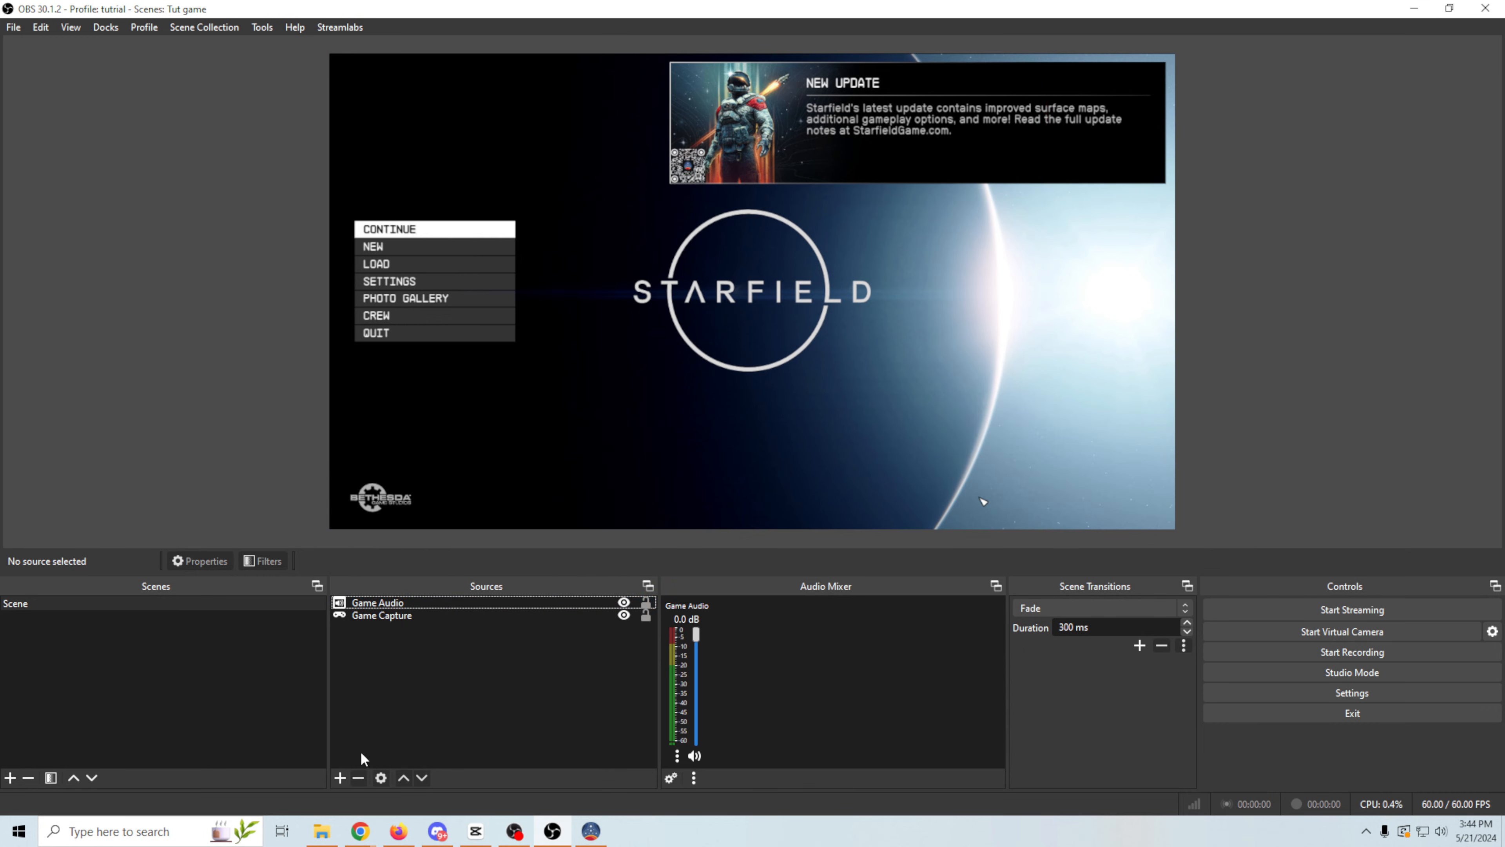
# - Add an Audio Input Capture source named Mic using the device Cam Link Pro Audio-1 (Cam Link Pro)
pyautogui.click(341, 777)
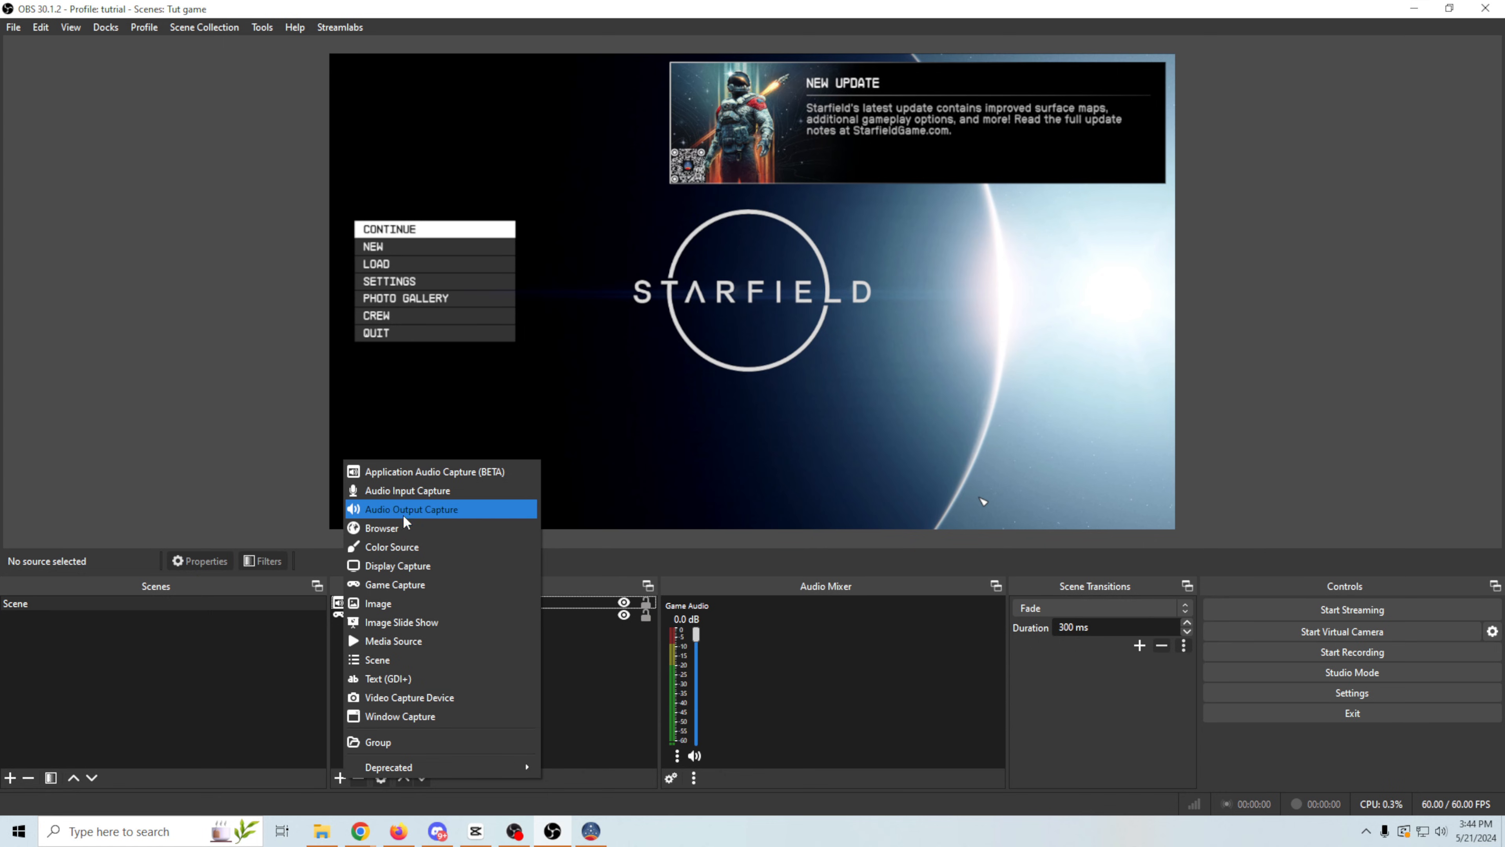
pyautogui.click(412, 491)
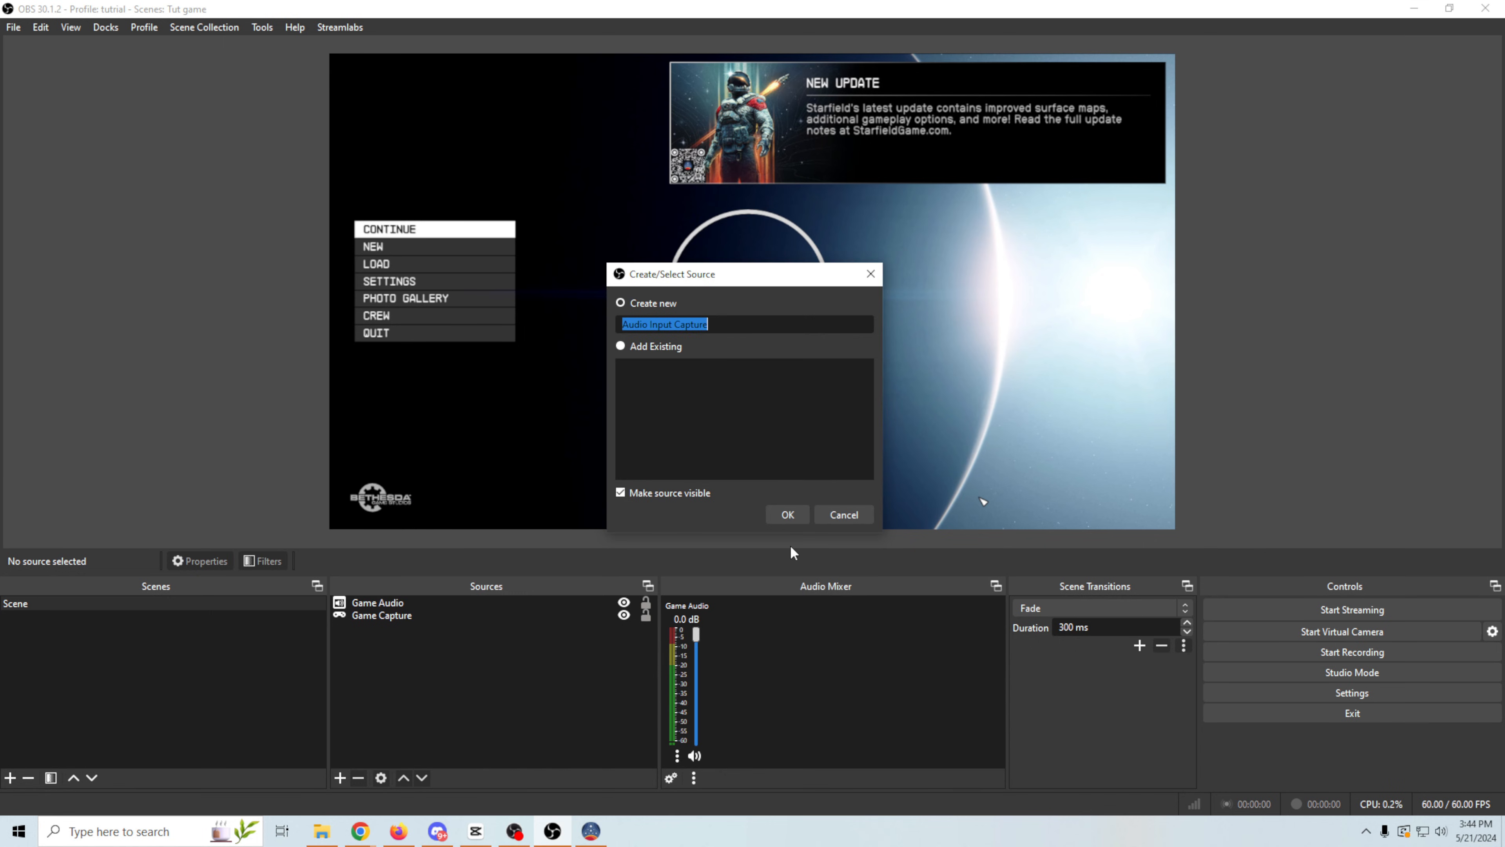
pyautogui.write('Mic')
pyautogui.click(788, 515)
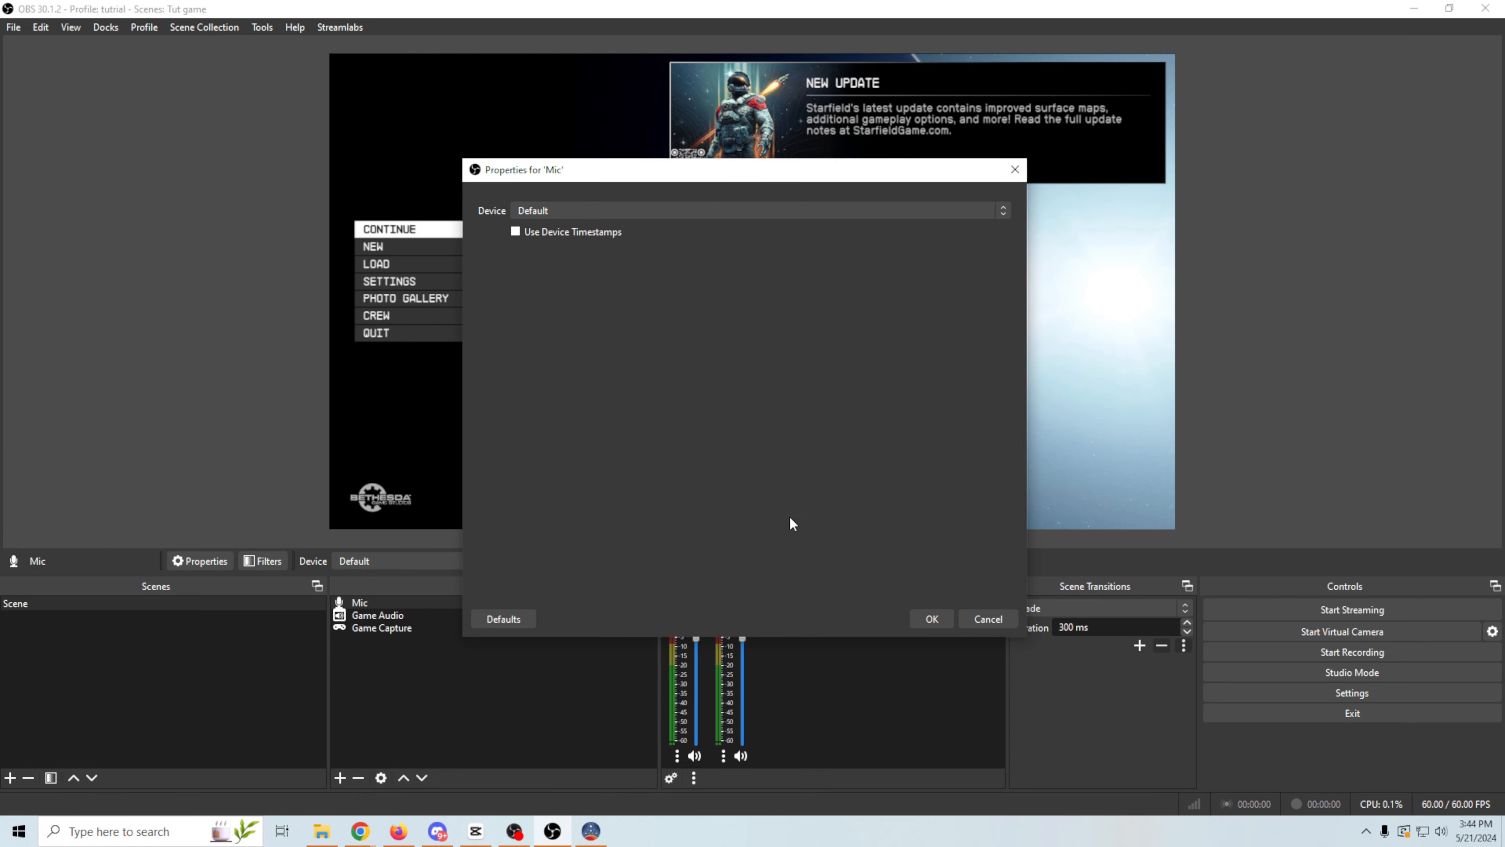
pyautogui.click(738, 206)
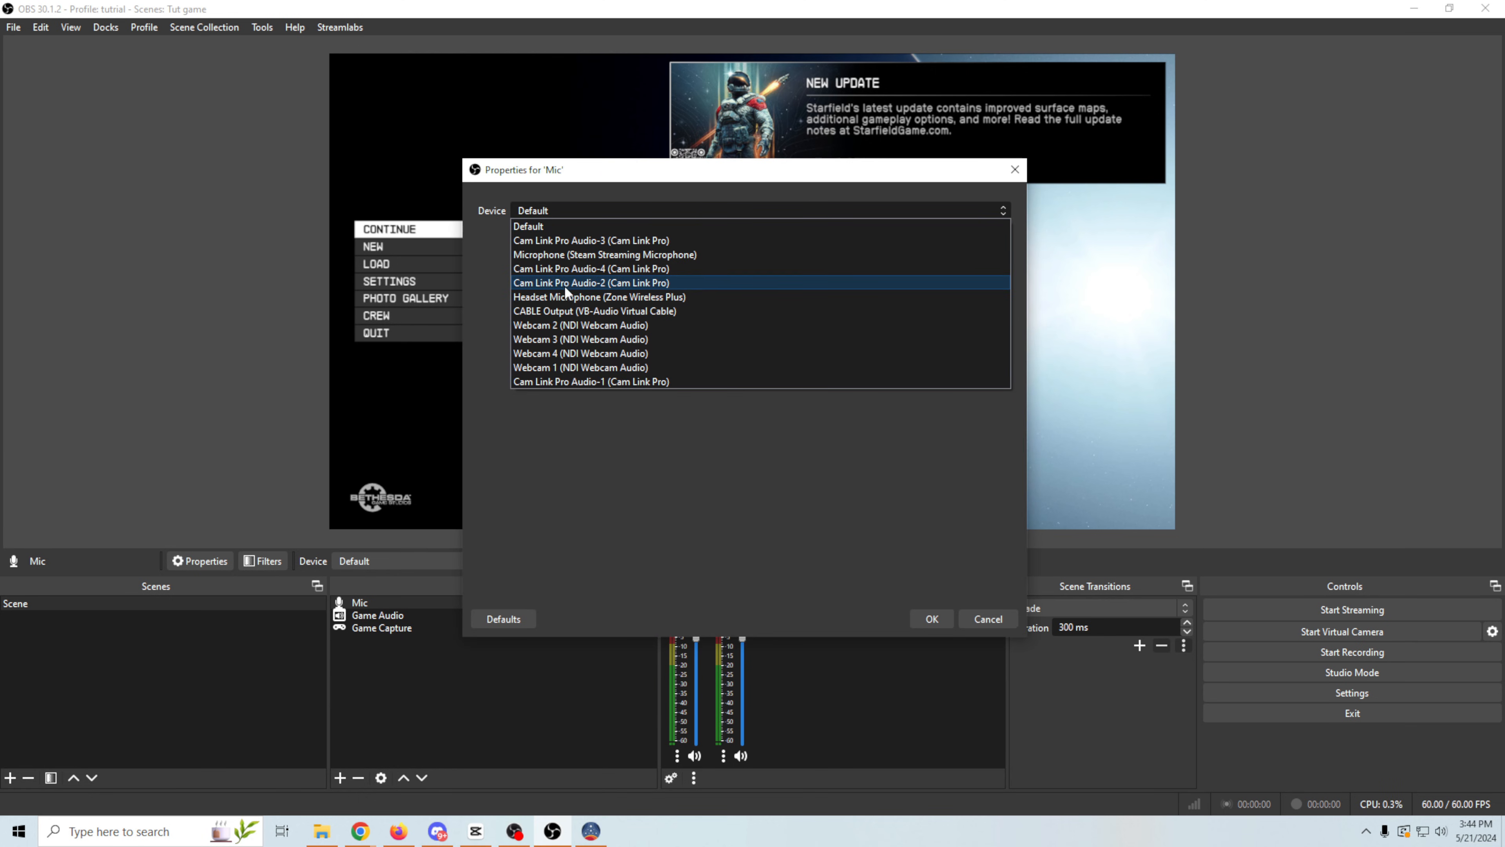
pyautogui.click(558, 383)
pyautogui.click(922, 618)
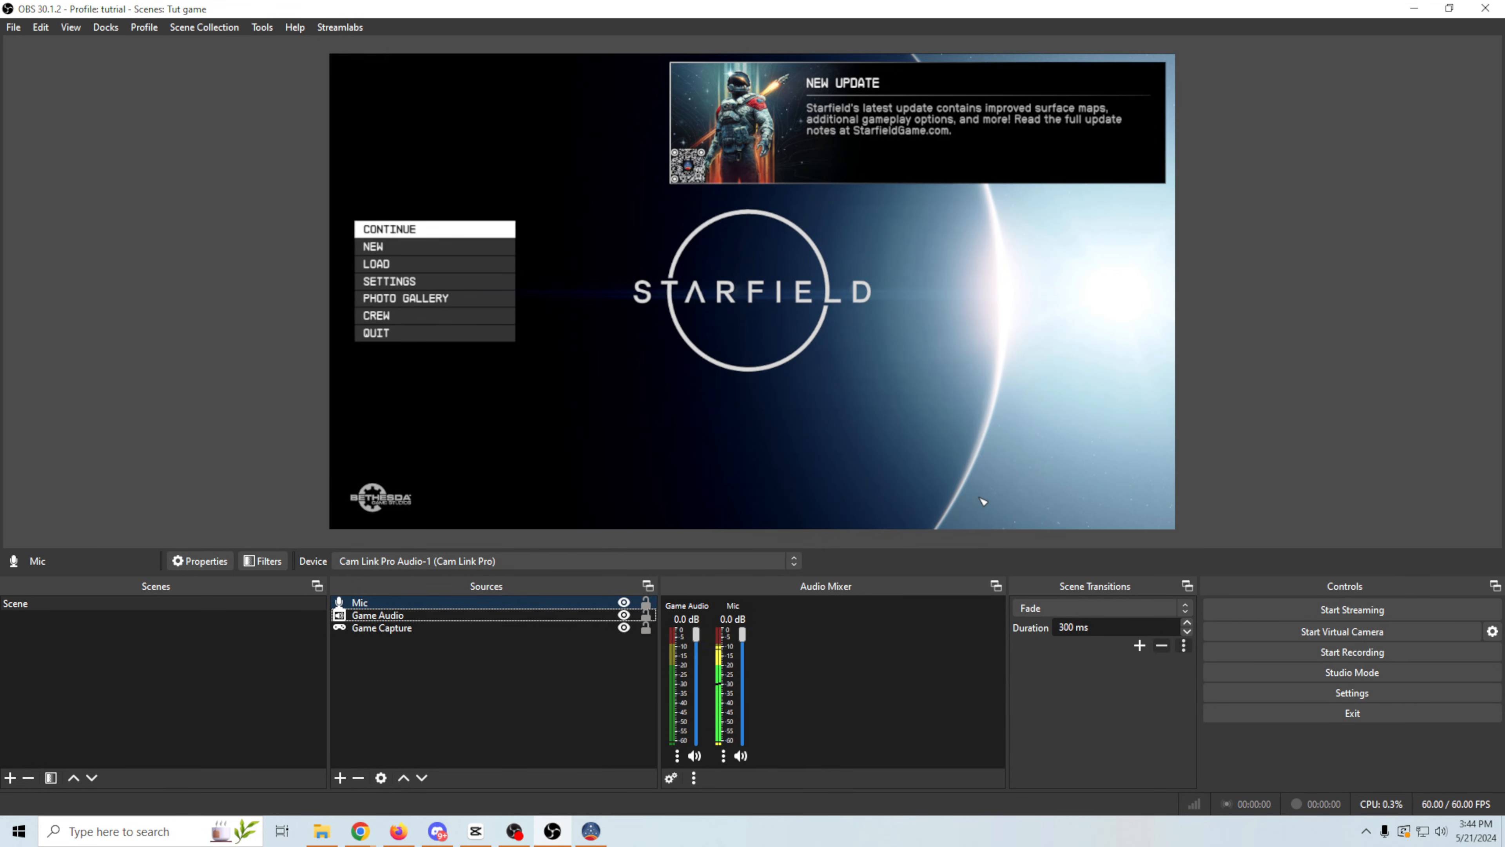
# - Check the sound levels with the game active and lower the Game Audio volume to -0.4 dB
pyautogui.click(983, 501)
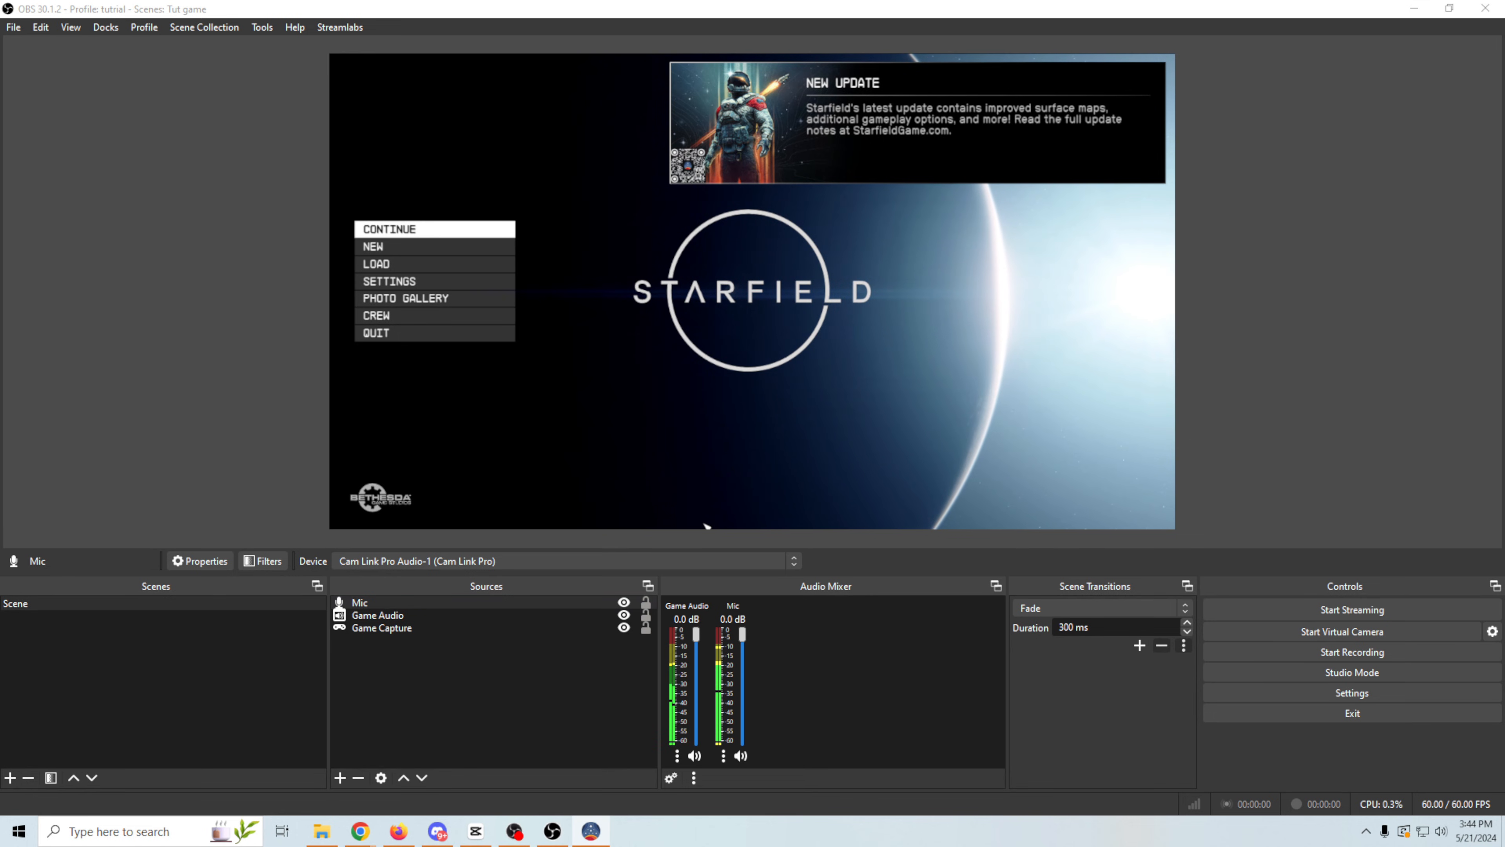
pyautogui.moveTo(694, 637); pyautogui.dragTo(694, 648)
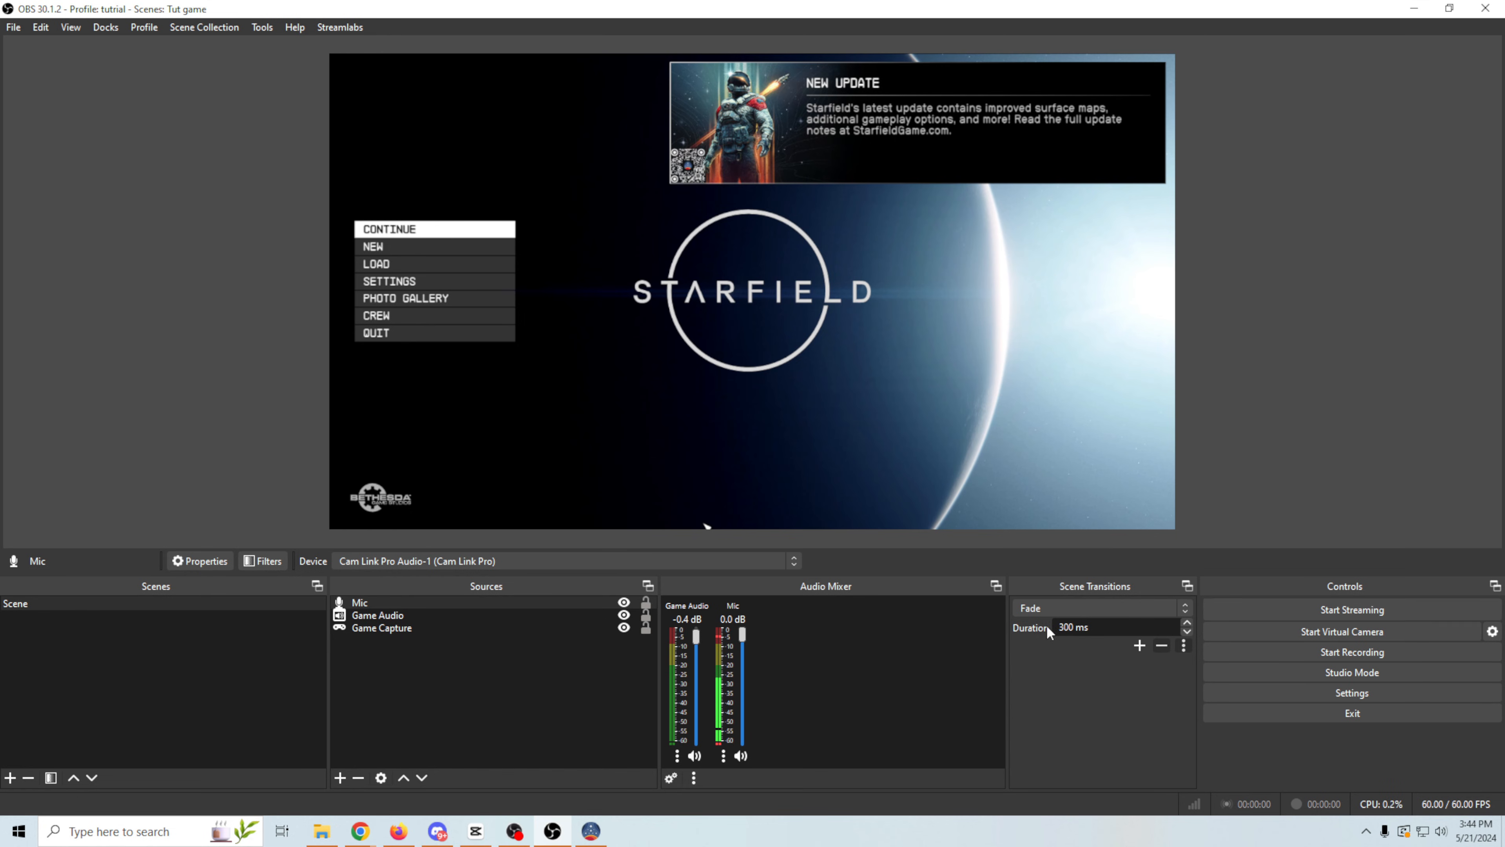
# - Check the live streaming page in YouTube Studio, and return to OBS to start streaming
pyautogui.moveTo(359, 836)
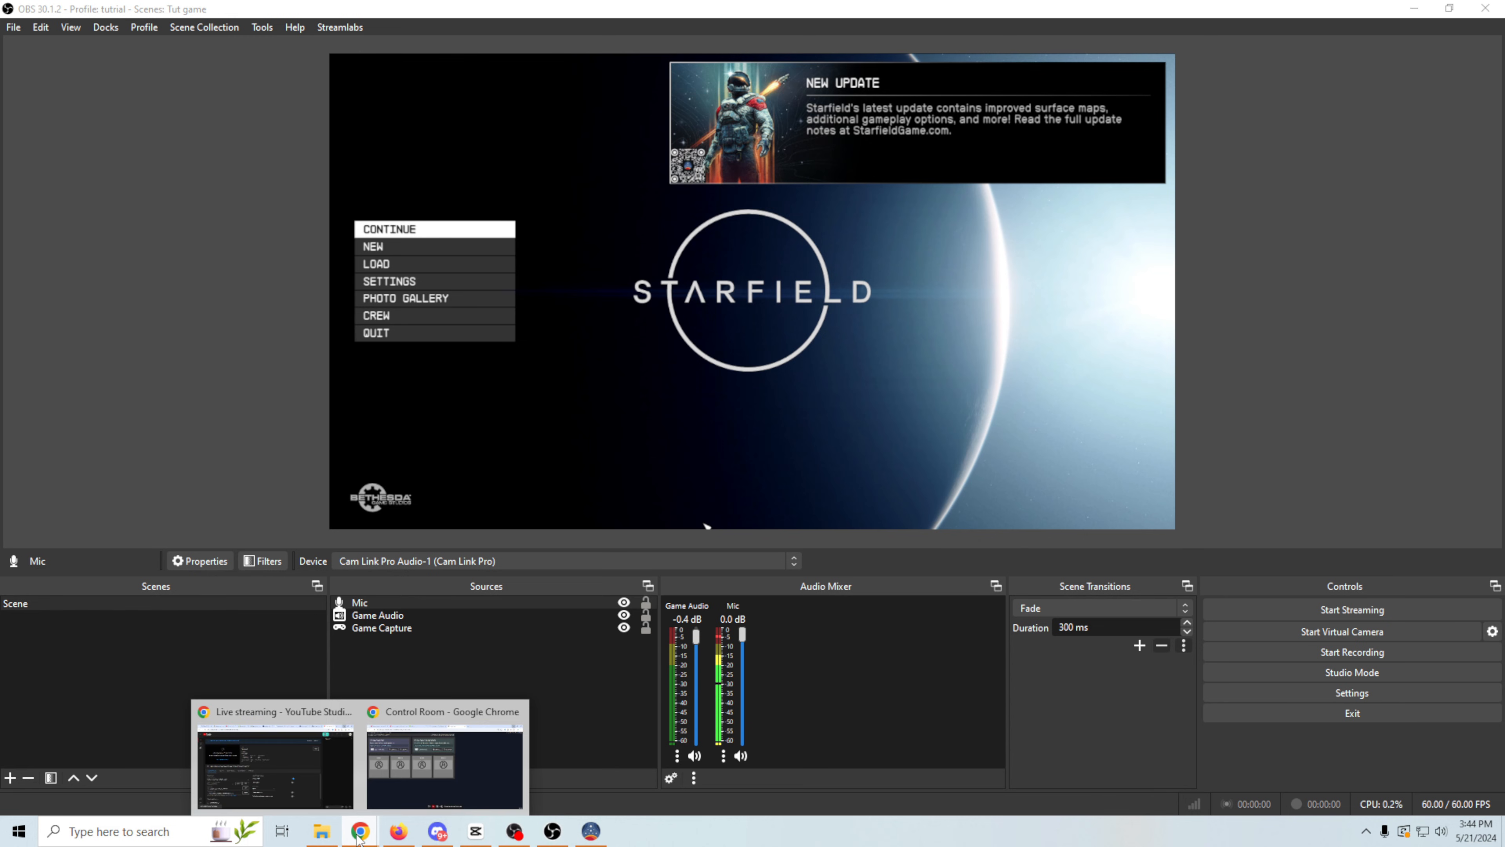
pyautogui.click(289, 770)
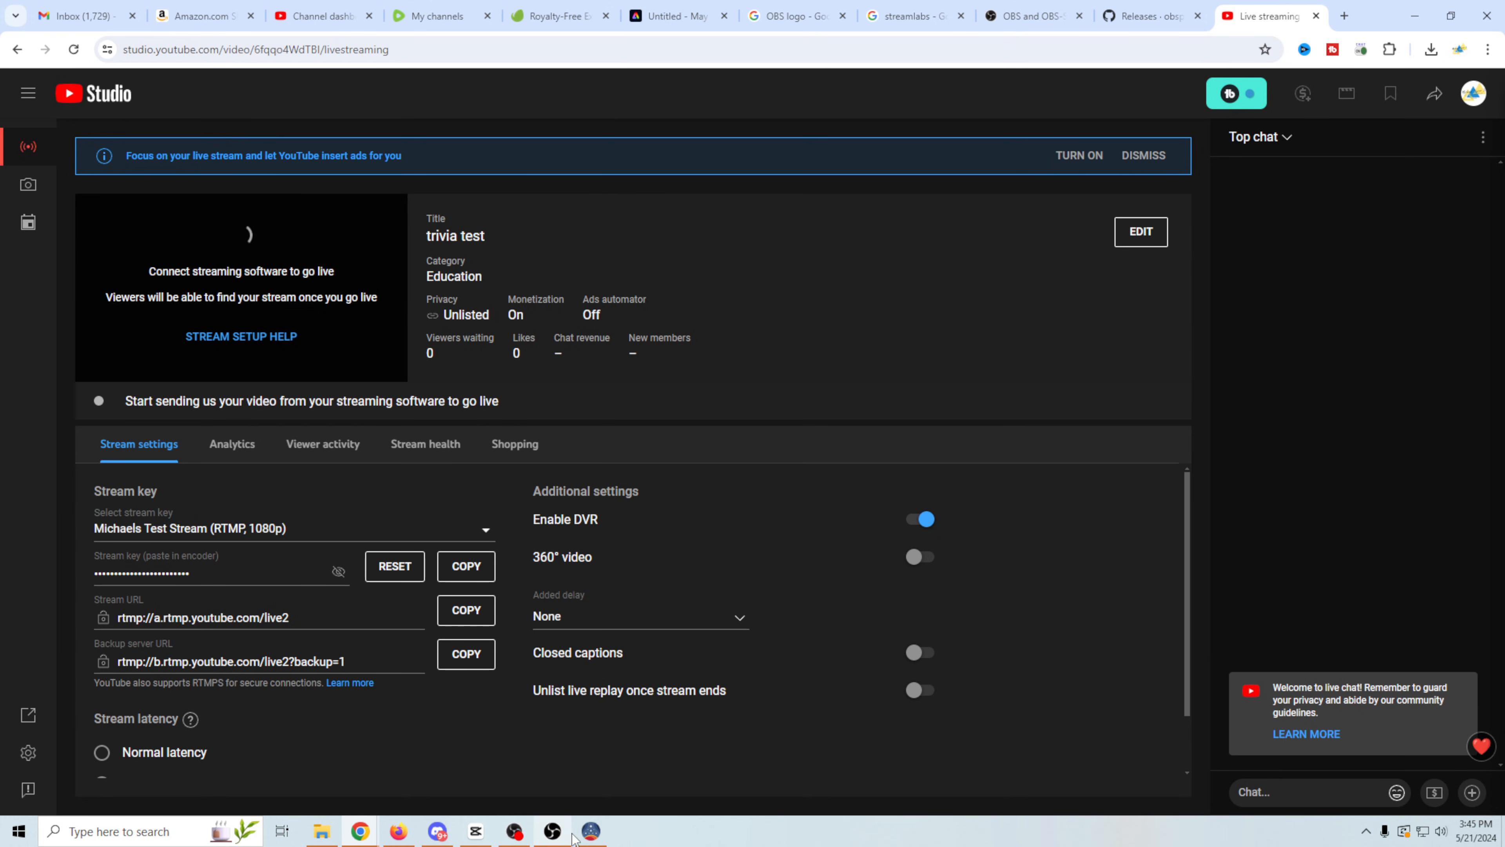
pyautogui.click(546, 840)
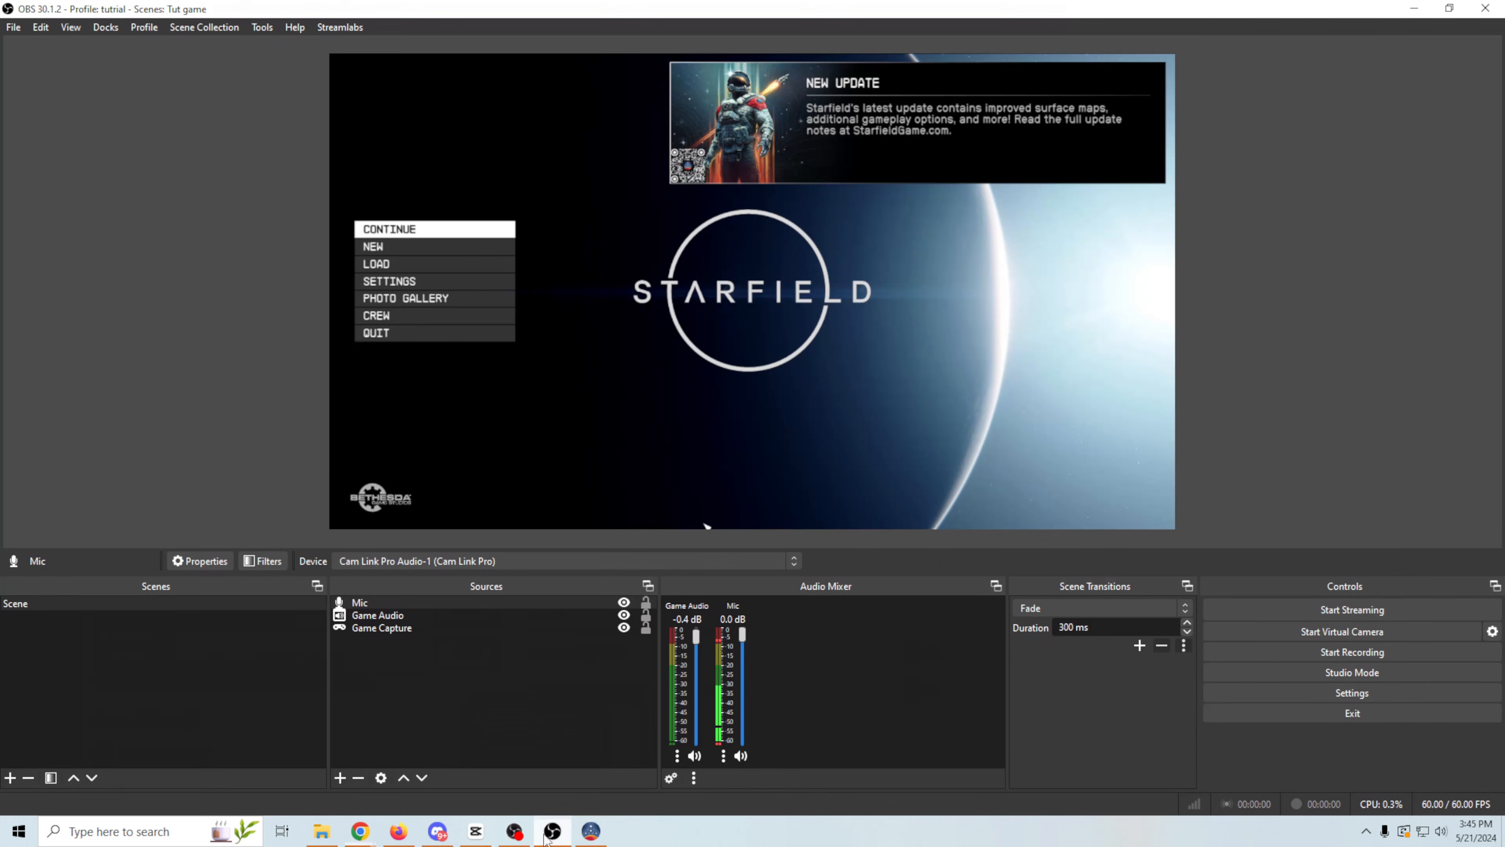
pyautogui.click(1304, 610)
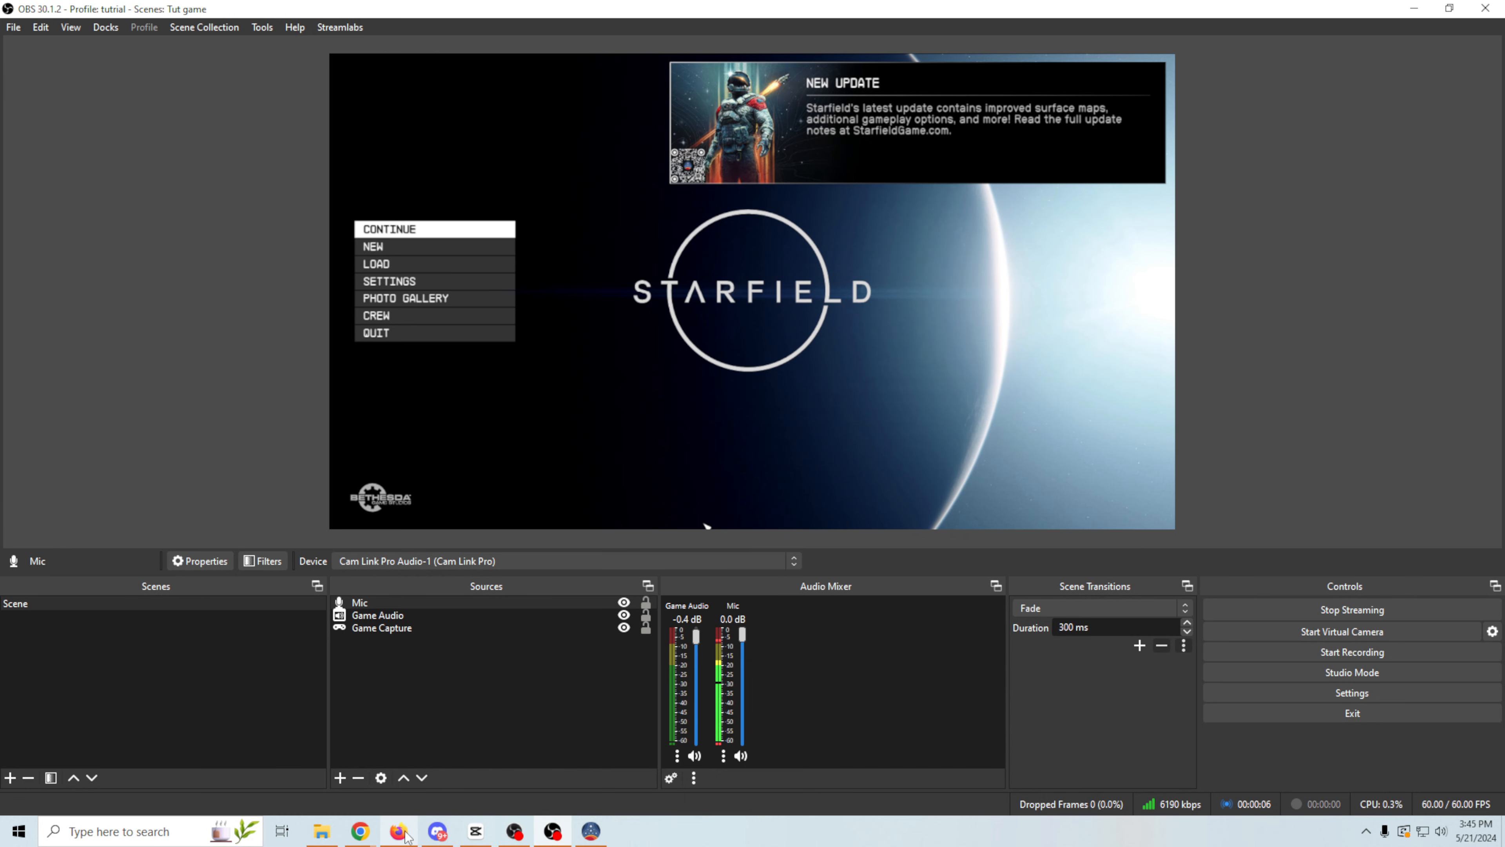
# - Check the live broadcast in YouTube Studio, and switch back to OBS to stop streaming
pyautogui.moveTo(360, 831)
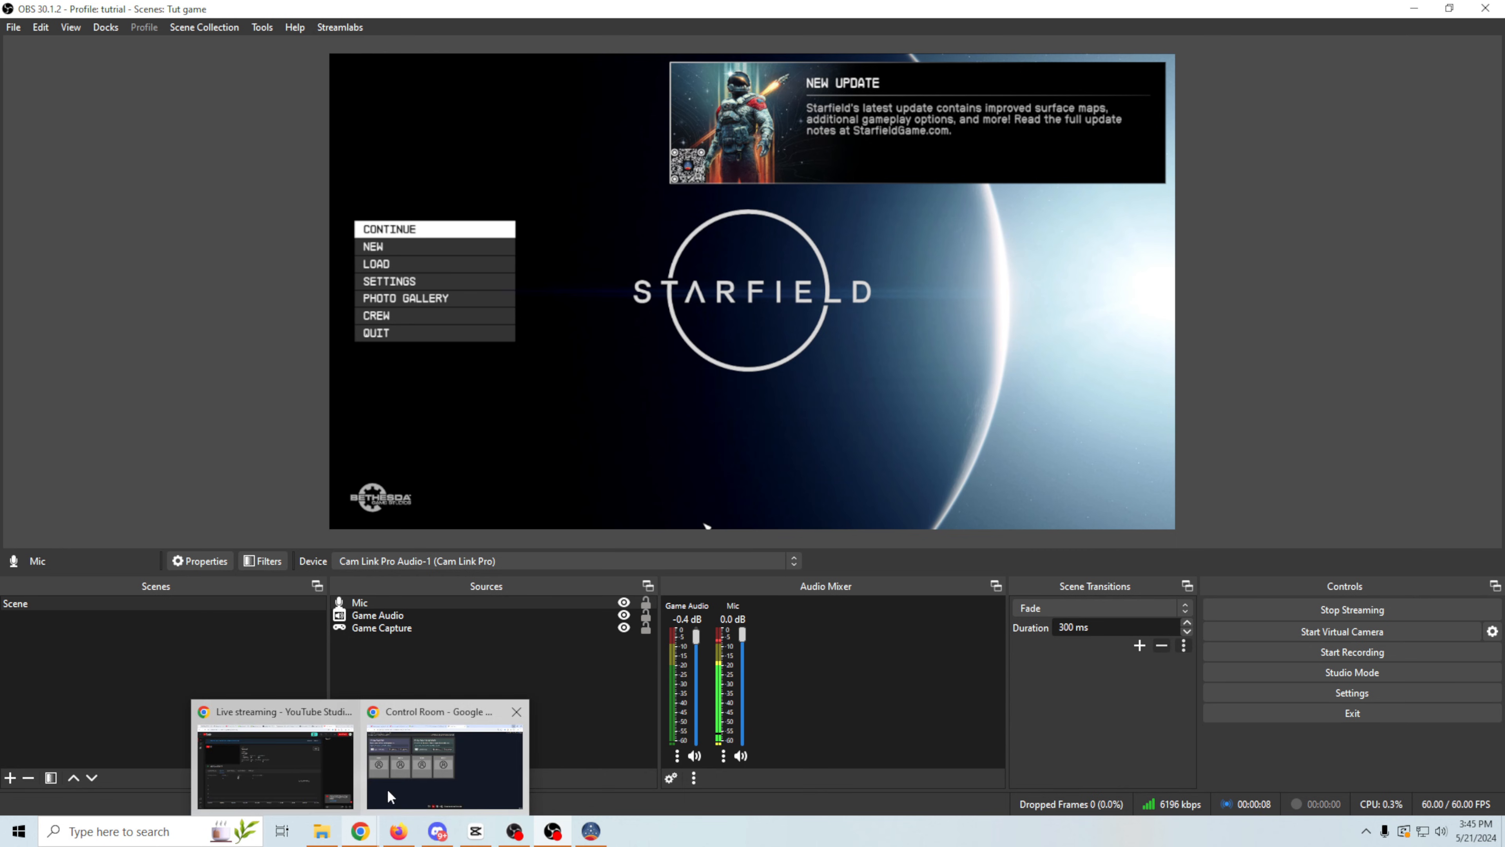
pyautogui.click(291, 768)
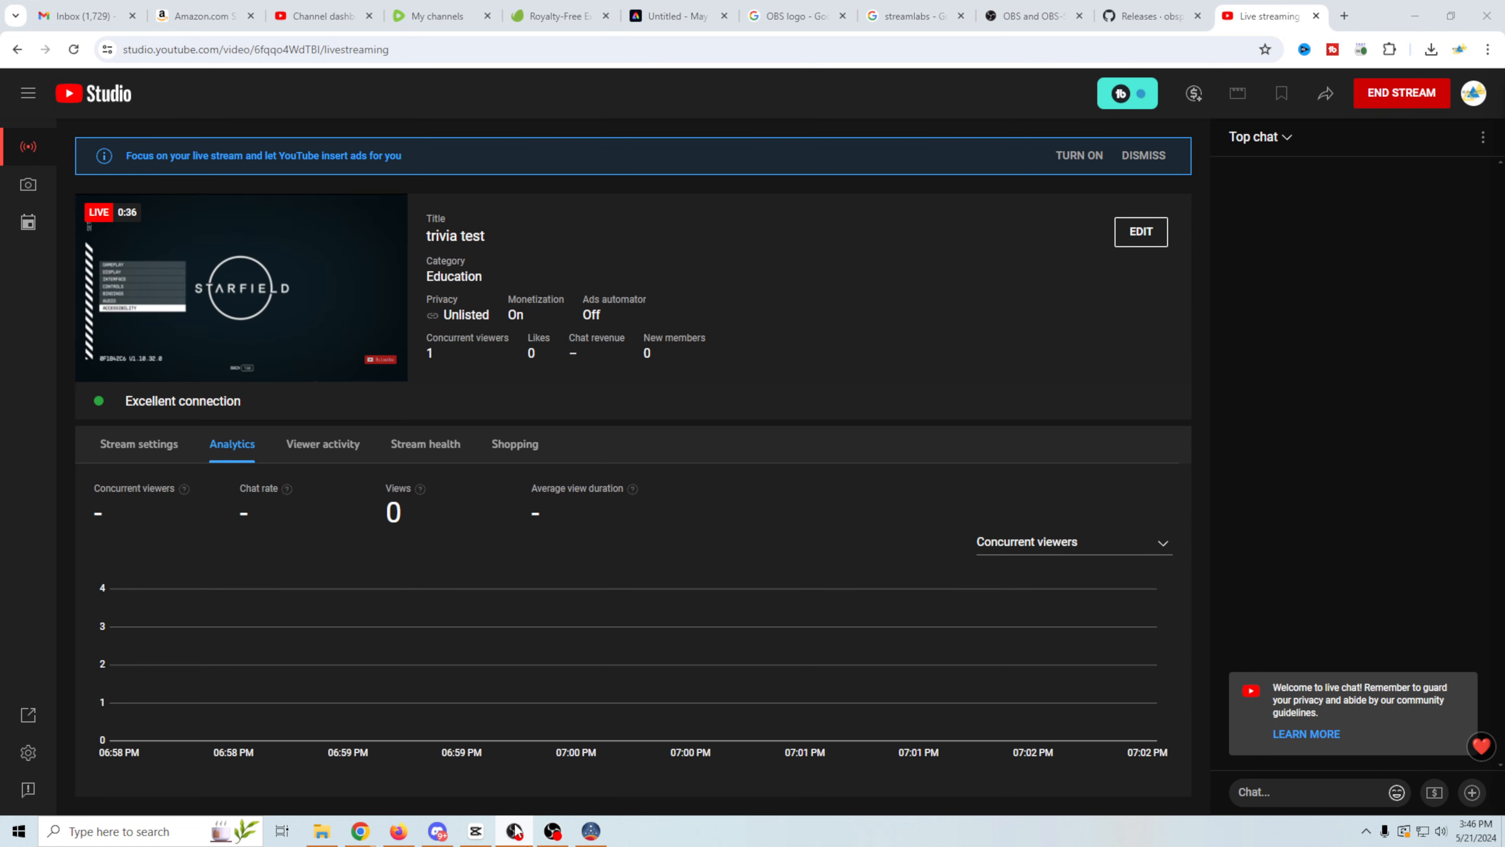
pyautogui.click(536, 838)
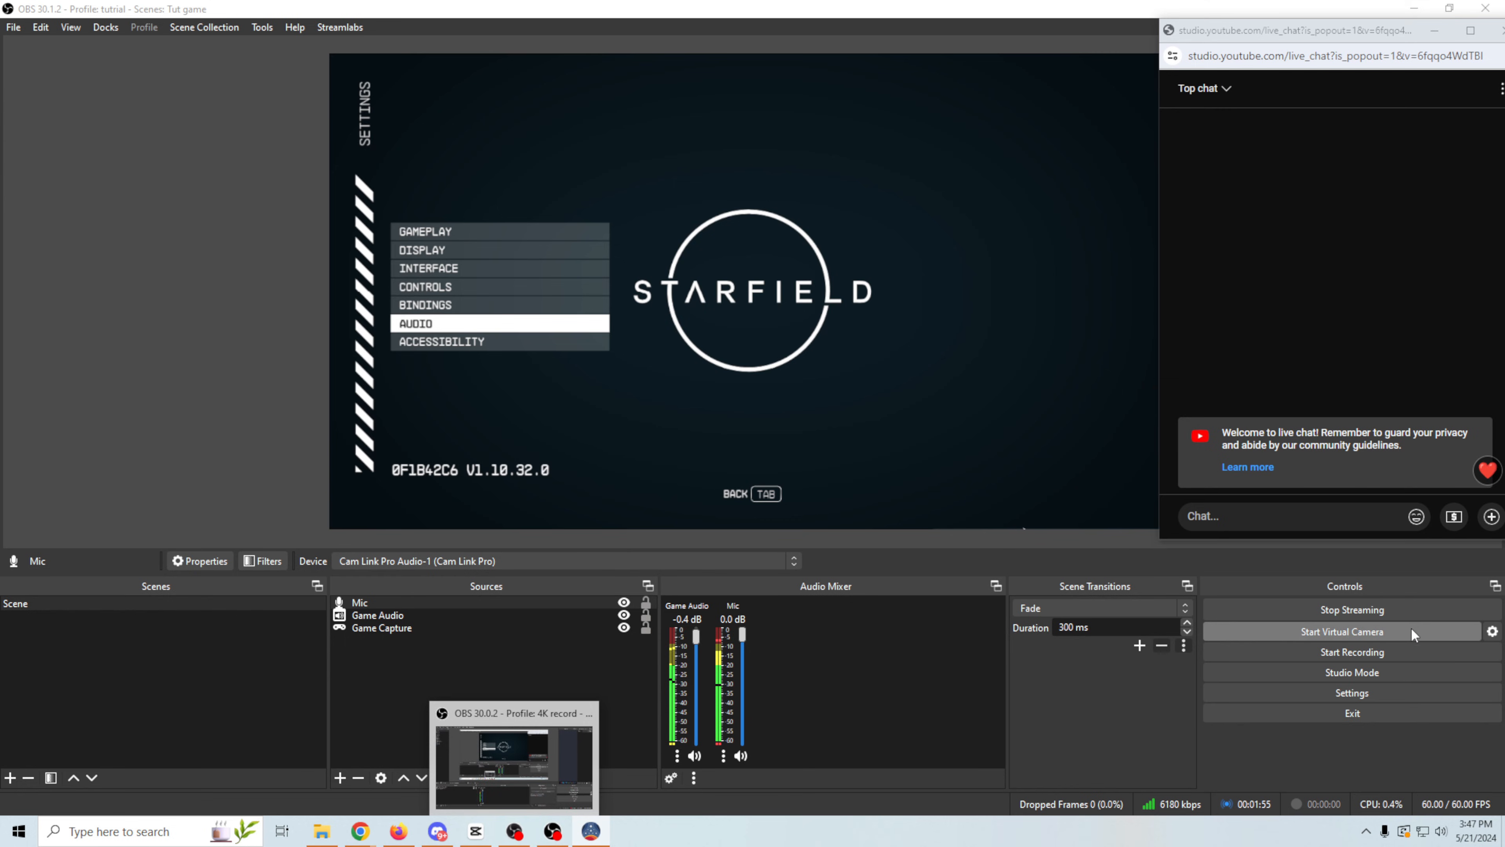
pyautogui.click(1399, 610)
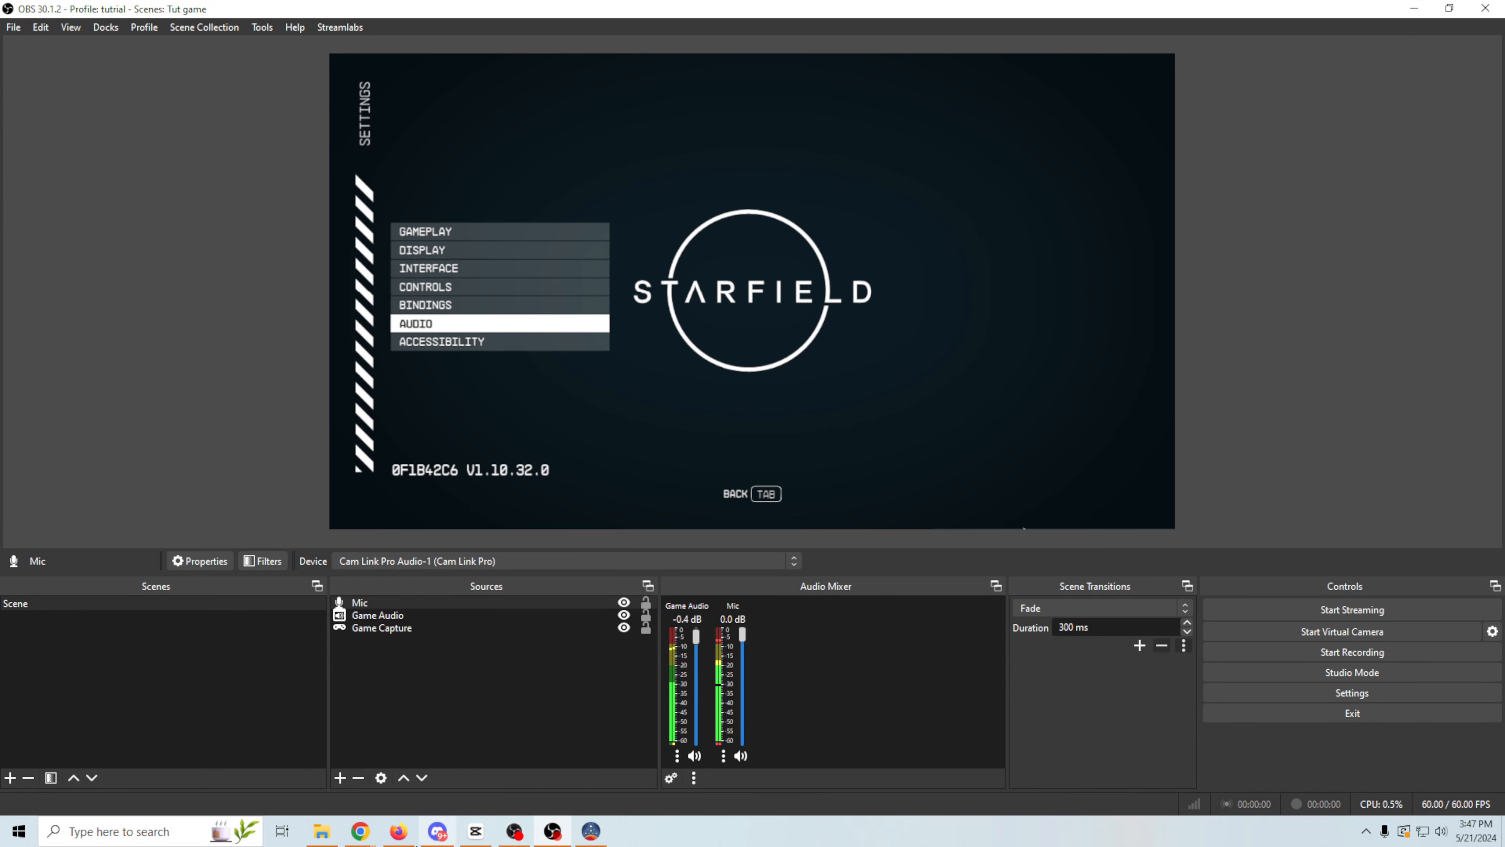
# - Switch to YouTube Studio and end the "trivia test" live stream, confirming the end
pyautogui.moveTo(360, 831)
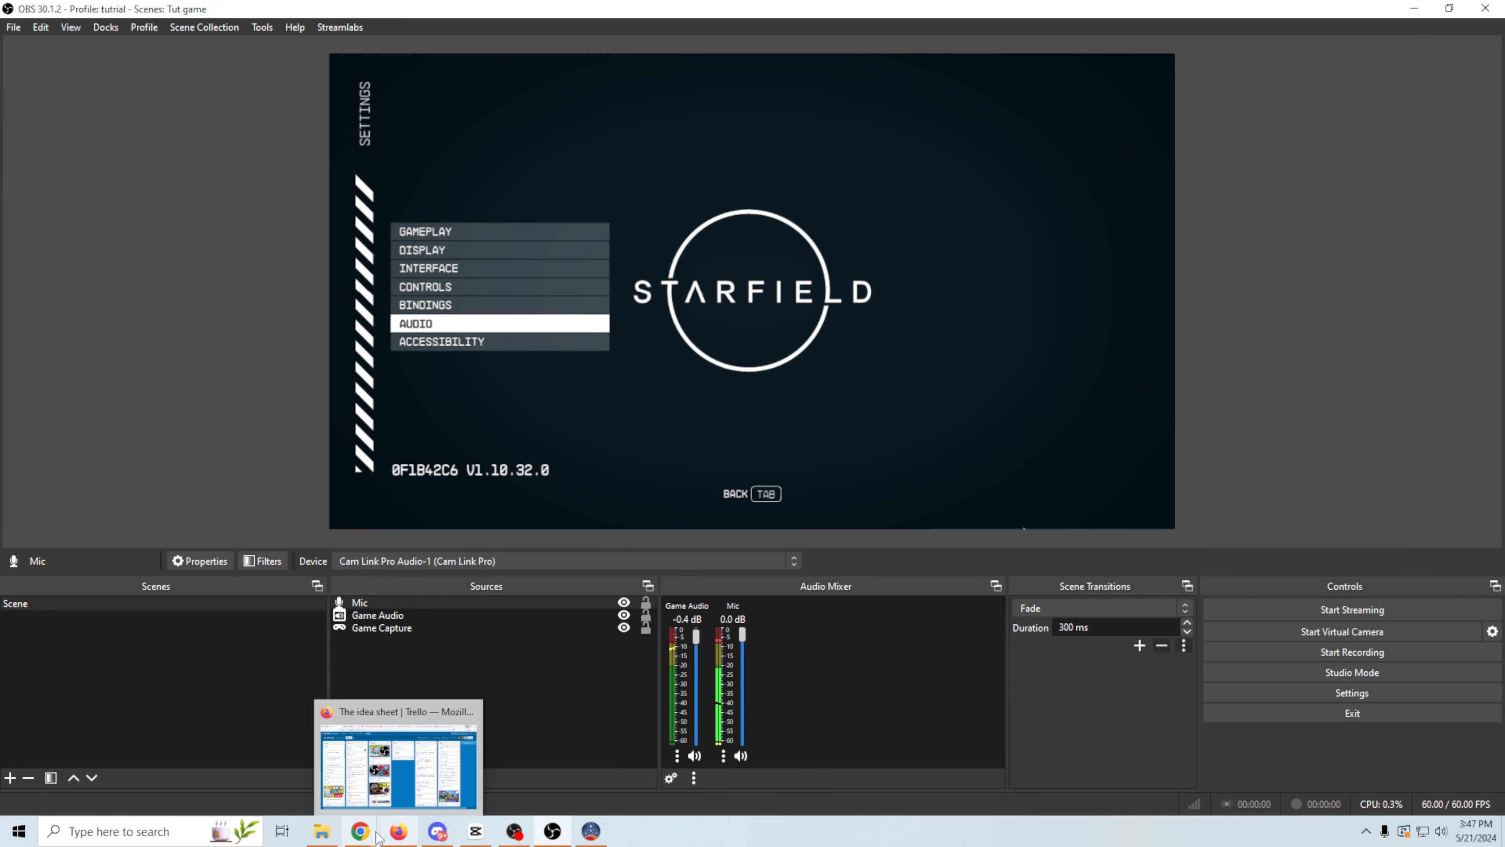
pyautogui.click(231, 795)
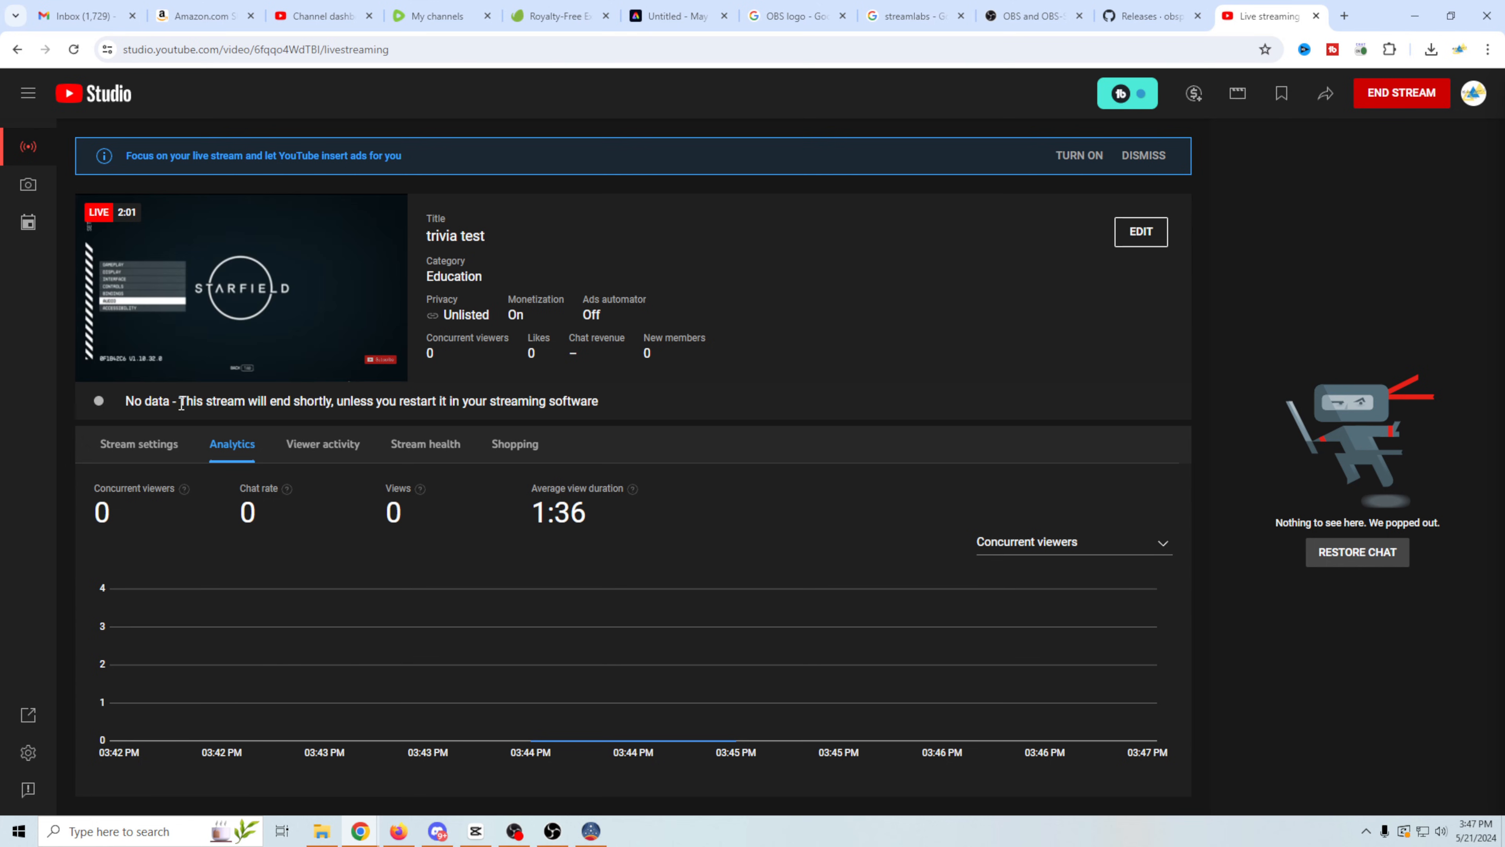
pyautogui.click(1393, 97)
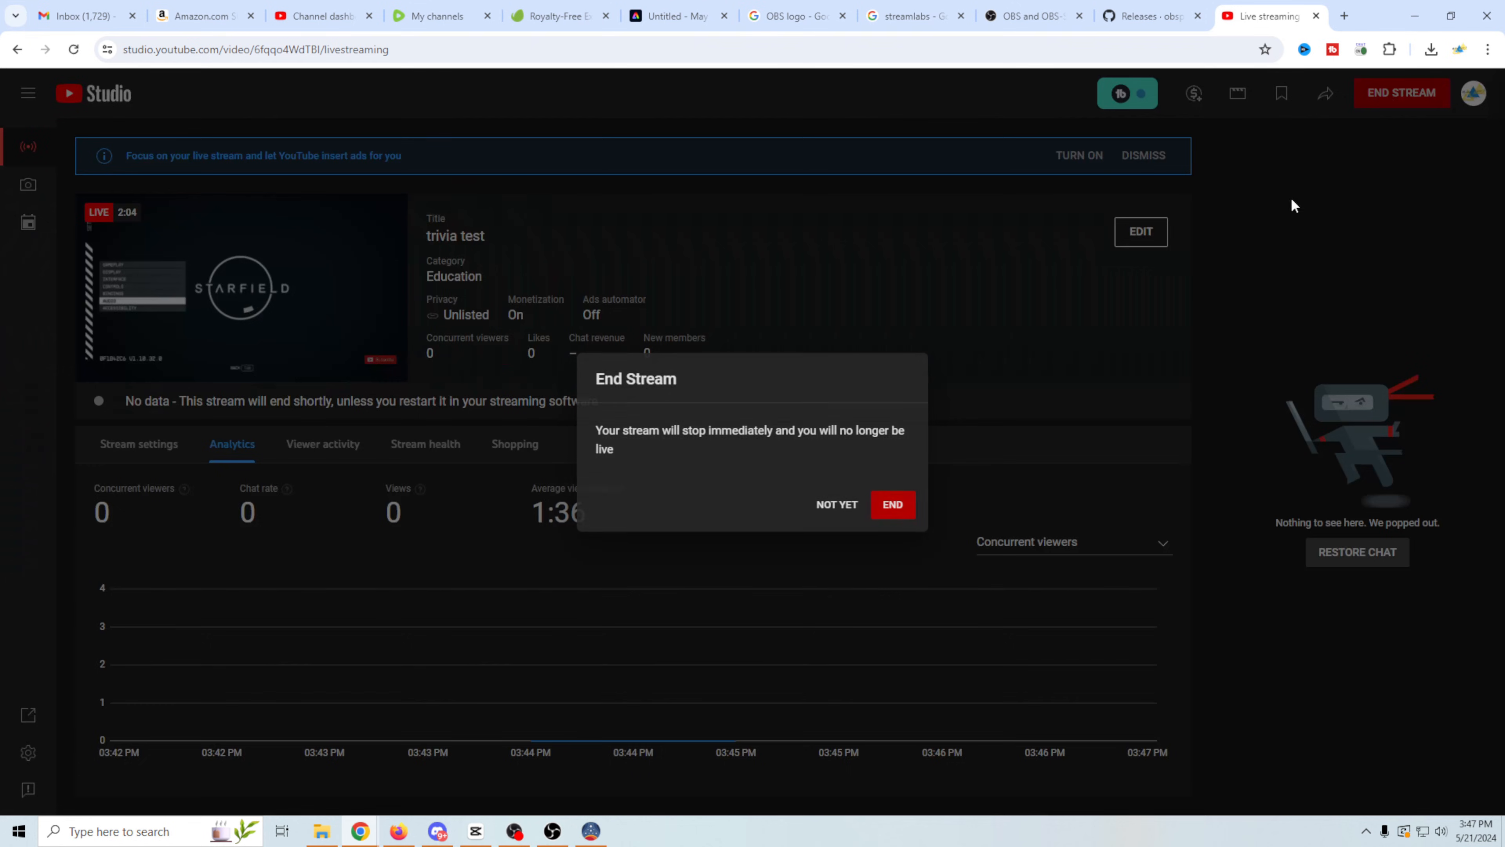
pyautogui.click(893, 504)
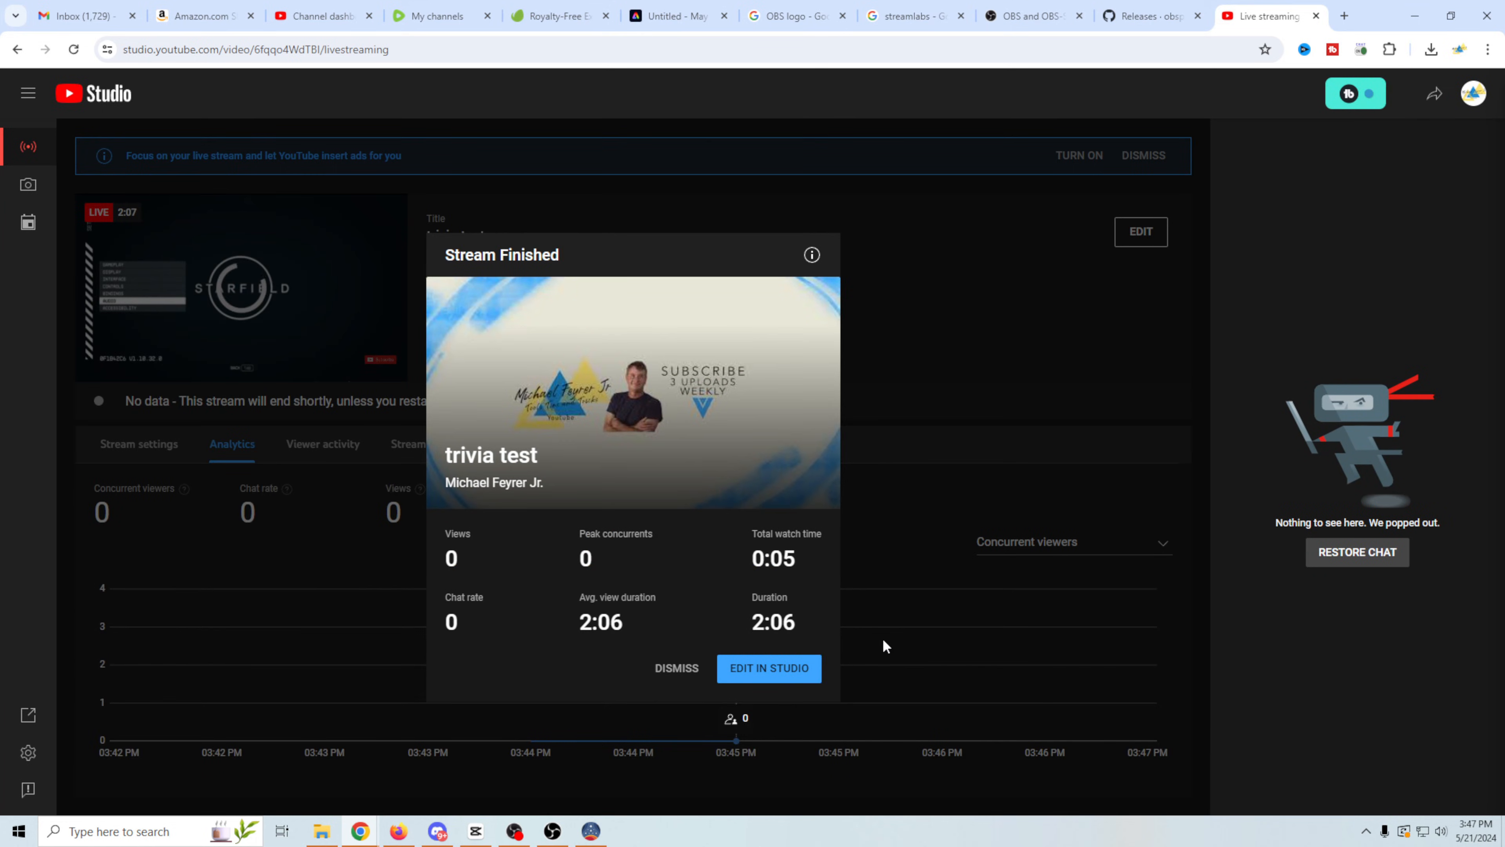